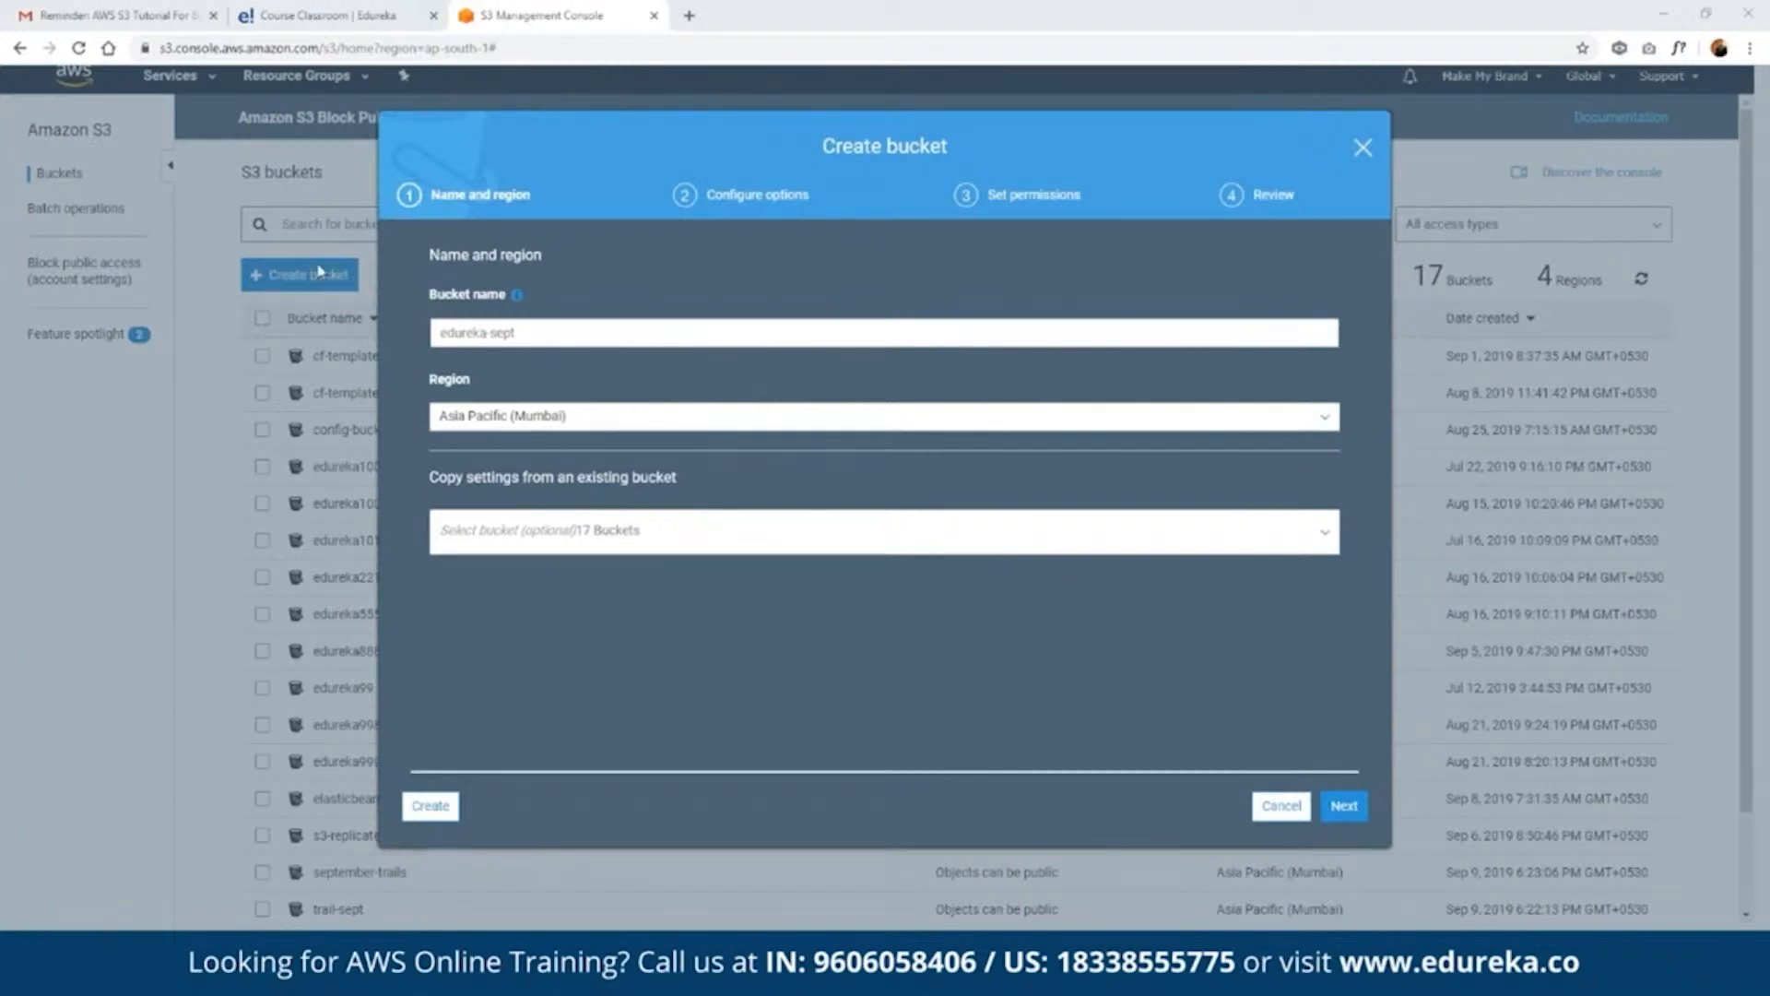
# - Look through the available regions, choose Asia Pacific (Mumbai) for the edureka-sept bucket, and continue to its configuration options
pyautogui.click(672, 416)
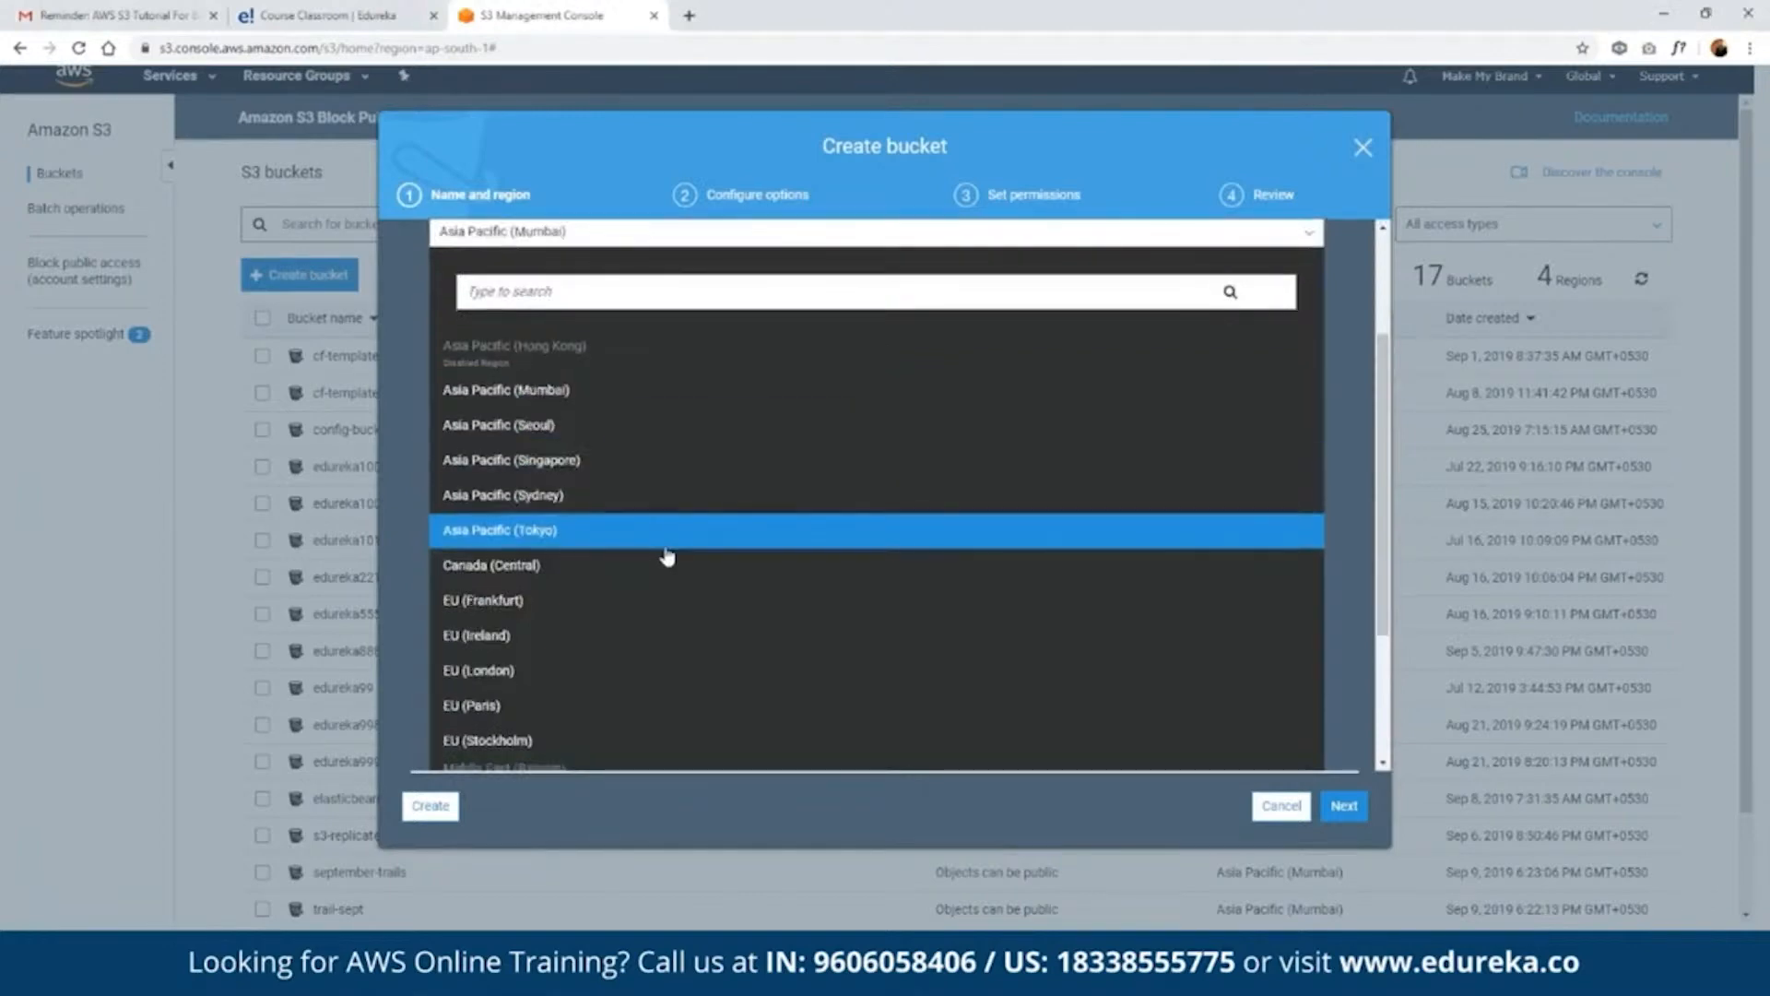
pyautogui.scroll(-1, 668, 556)
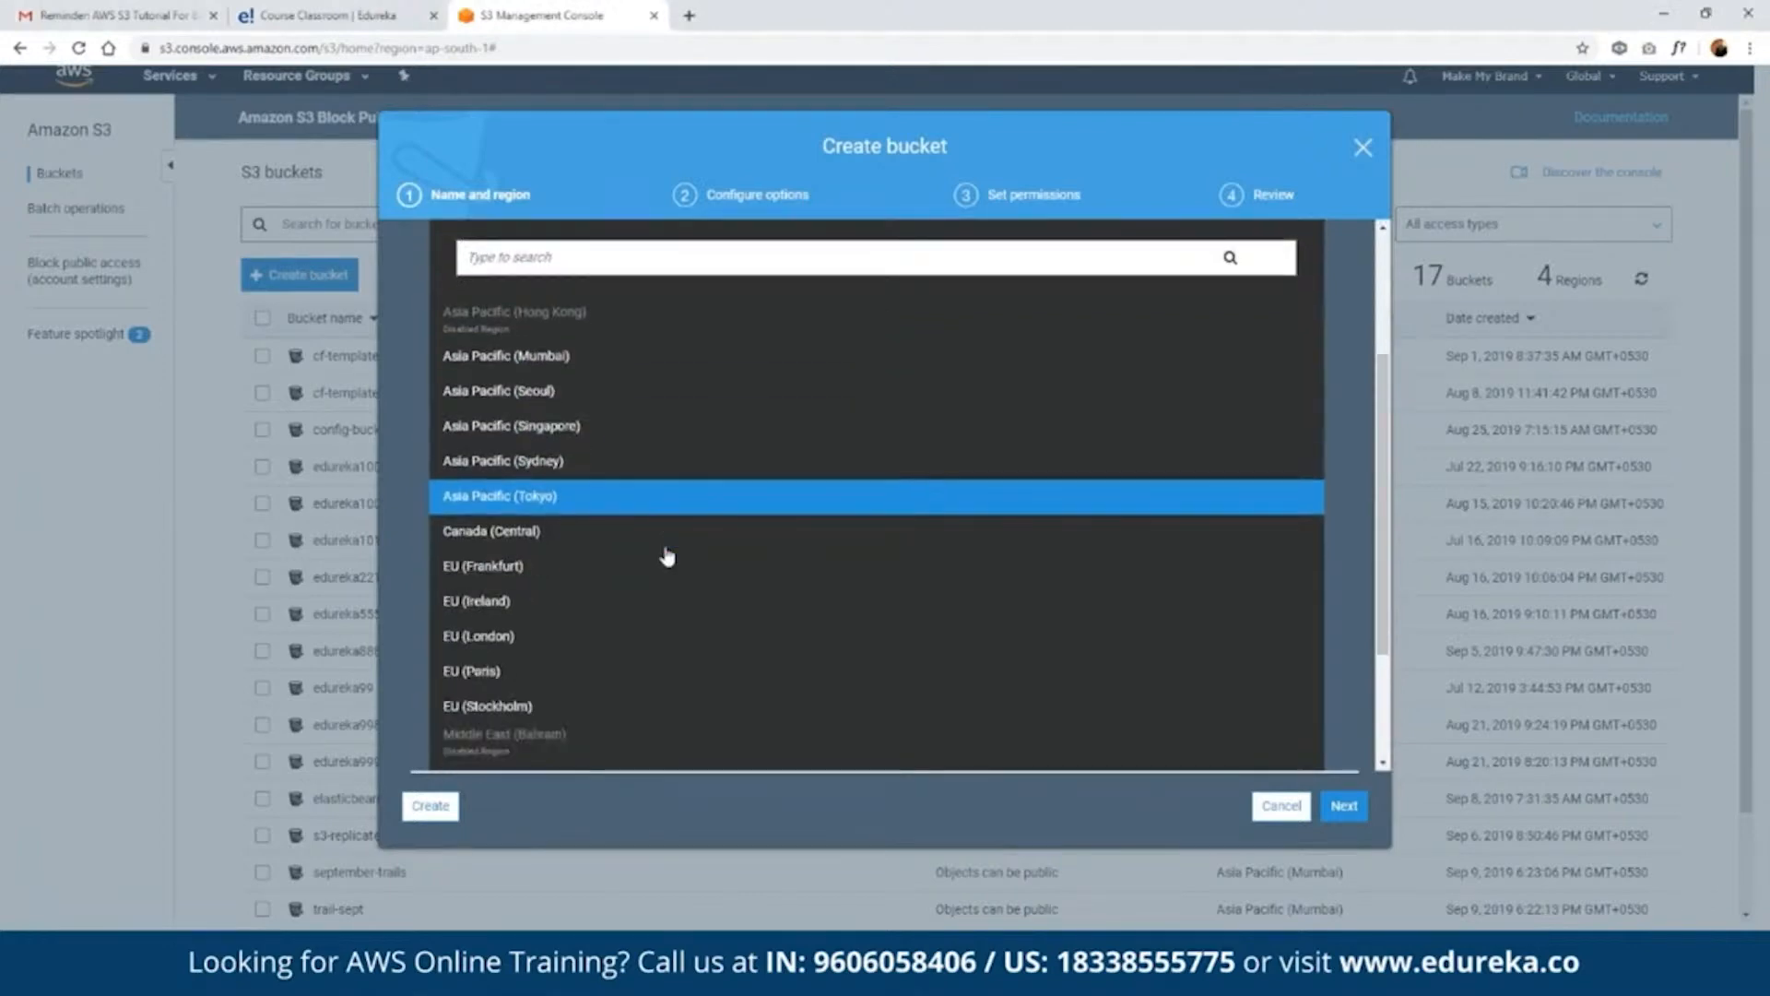
pyautogui.scroll(-2, 667, 556)
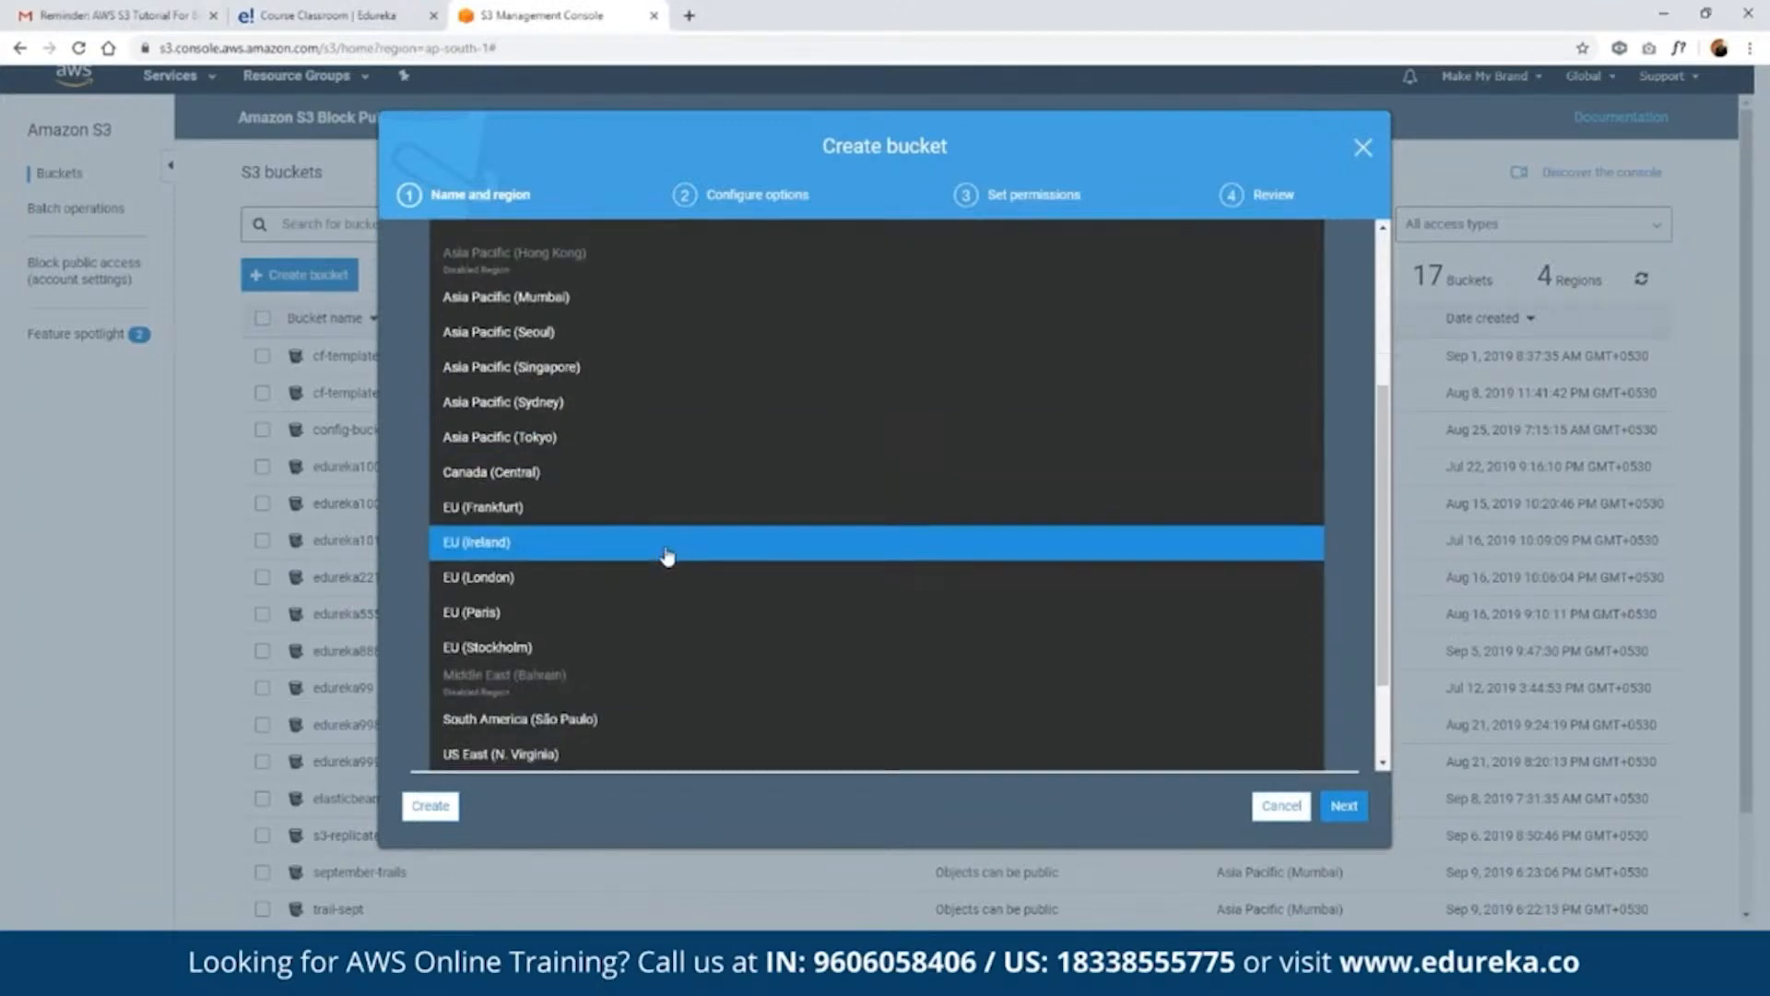
pyautogui.scroll(-1, 667, 556)
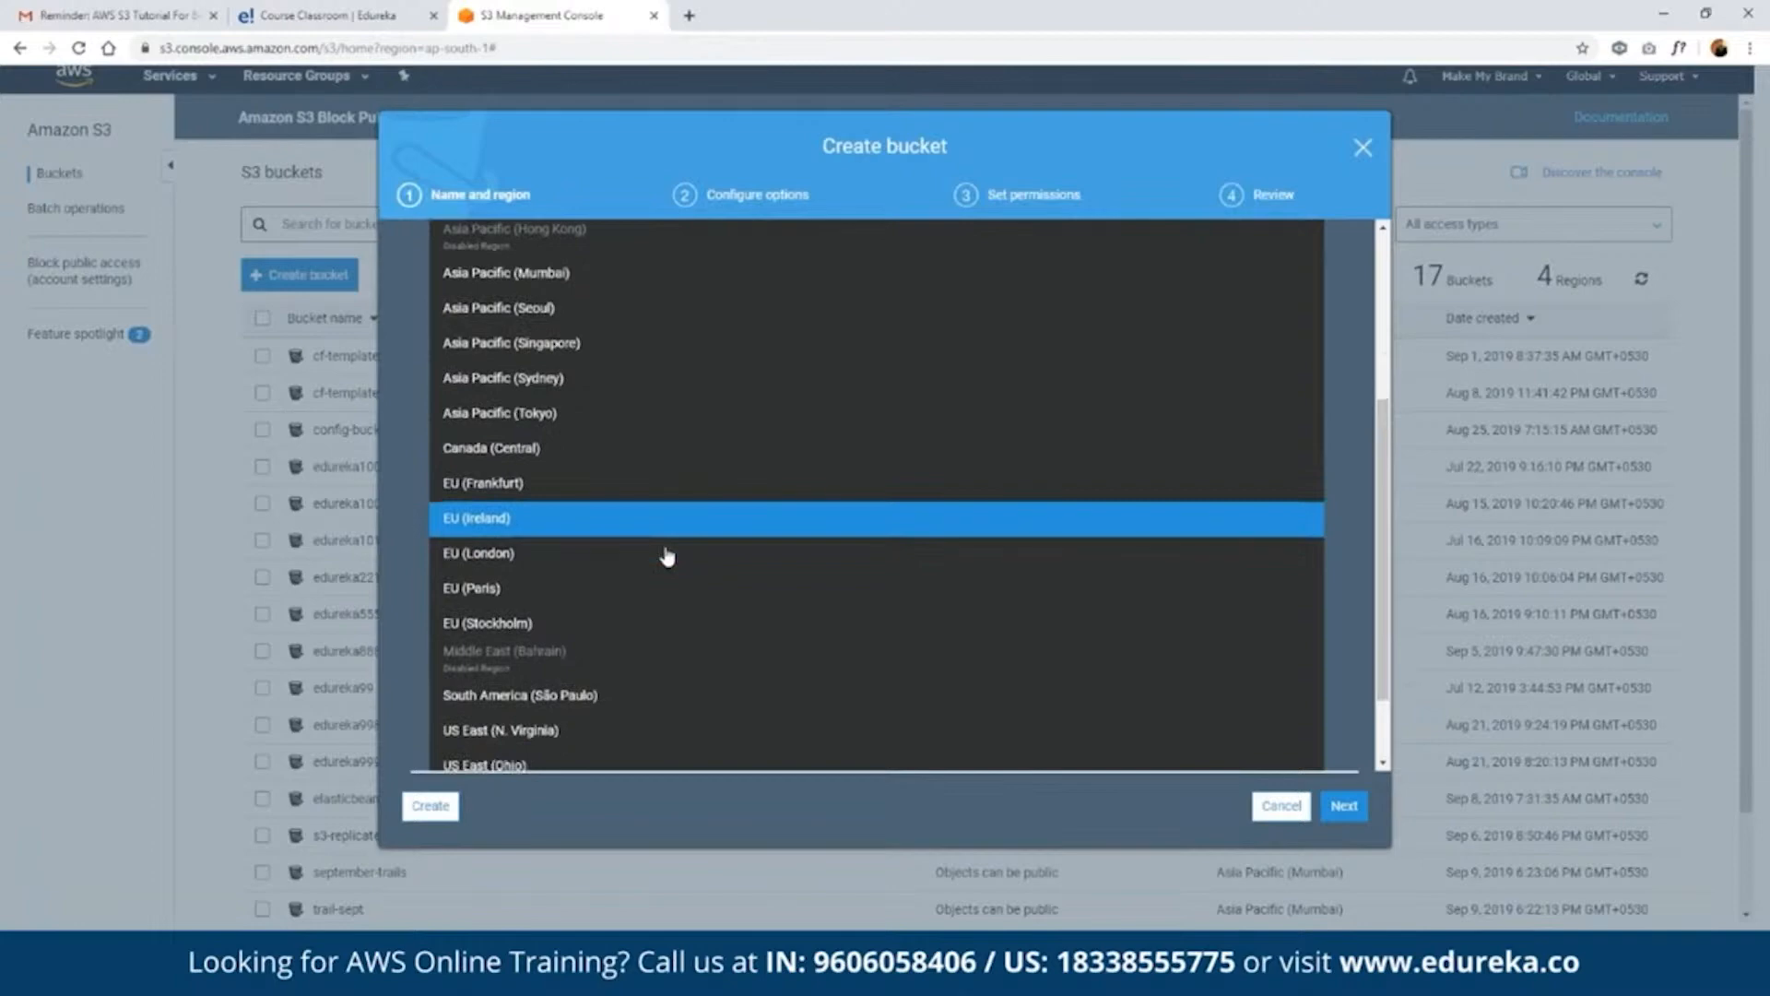
pyautogui.scroll(-1, 668, 556)
pyautogui.scroll(-2, 667, 555)
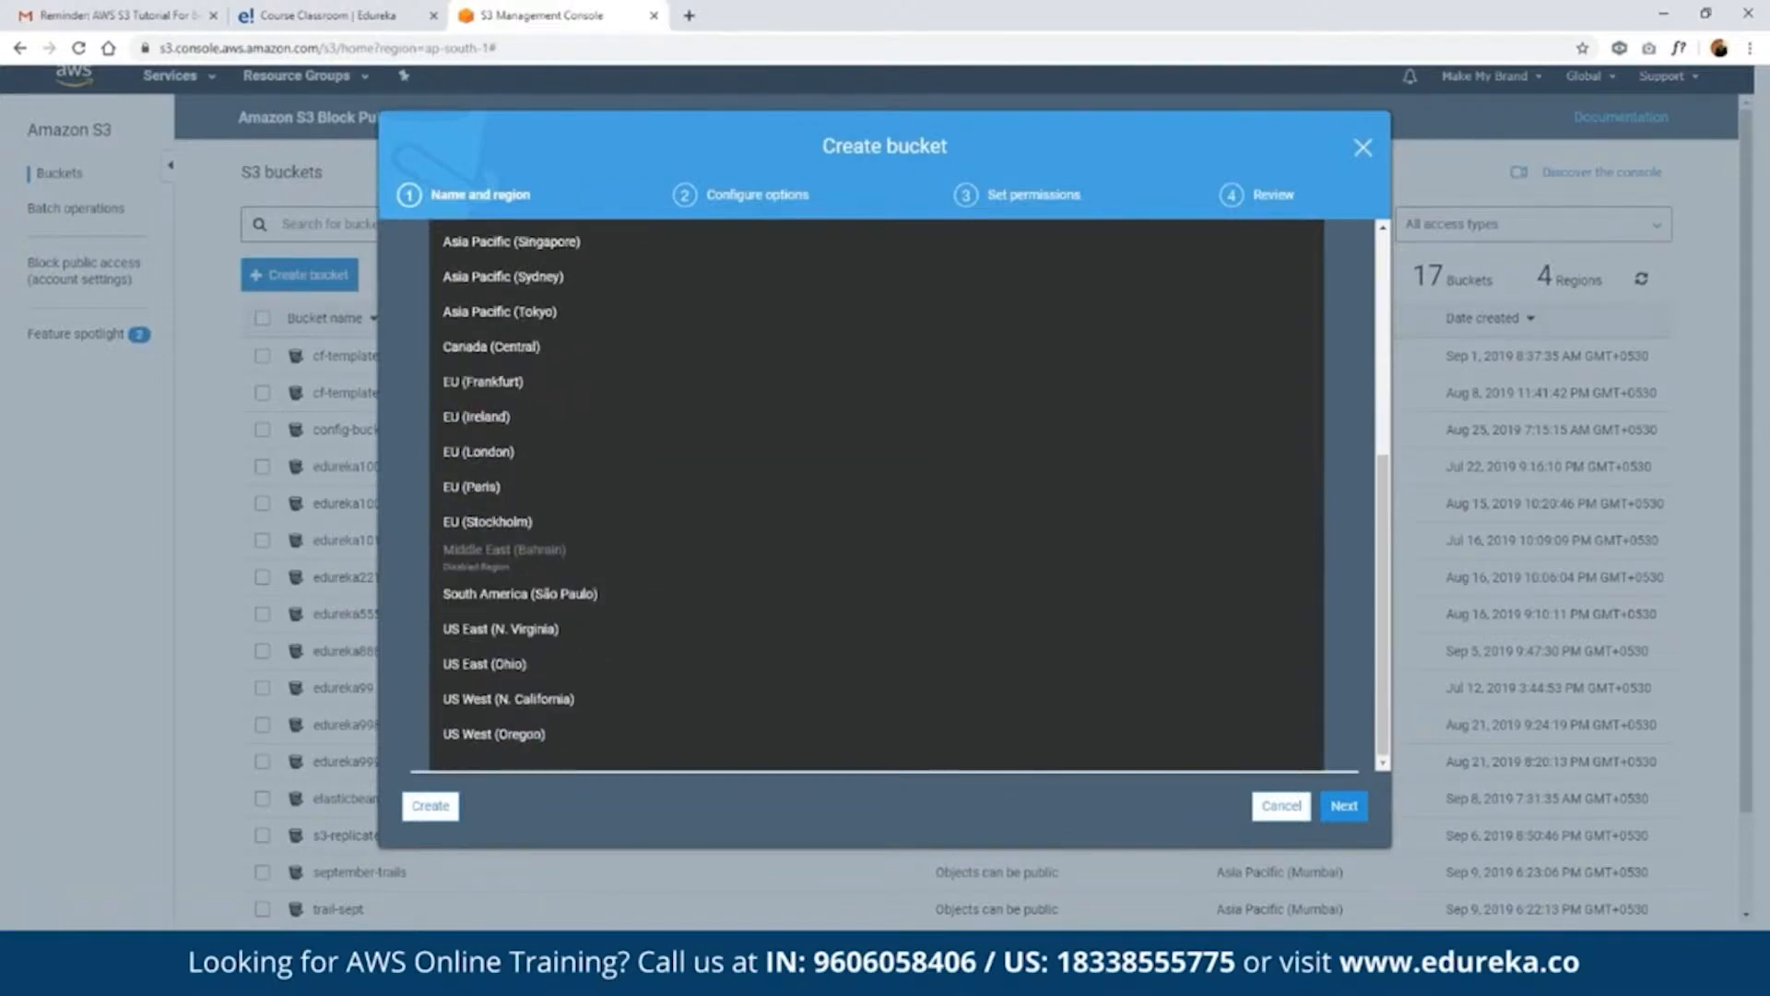
pyautogui.scroll(5, 687, 498)
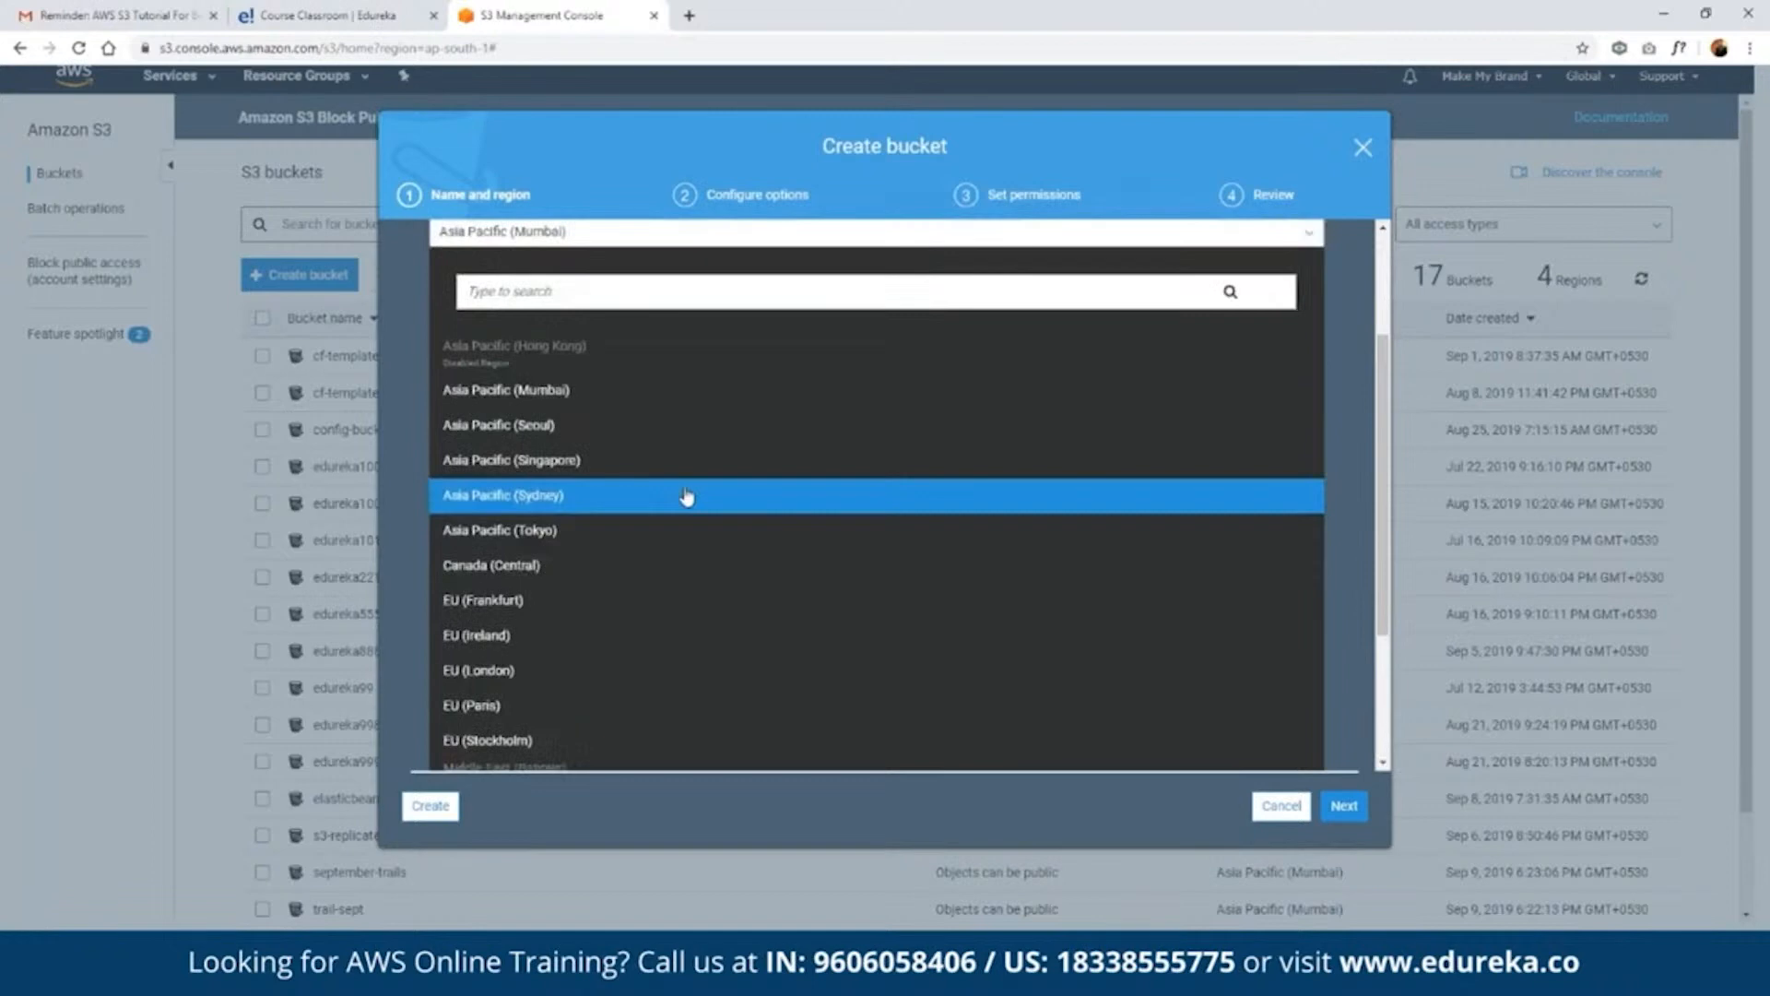
pyautogui.click(686, 411)
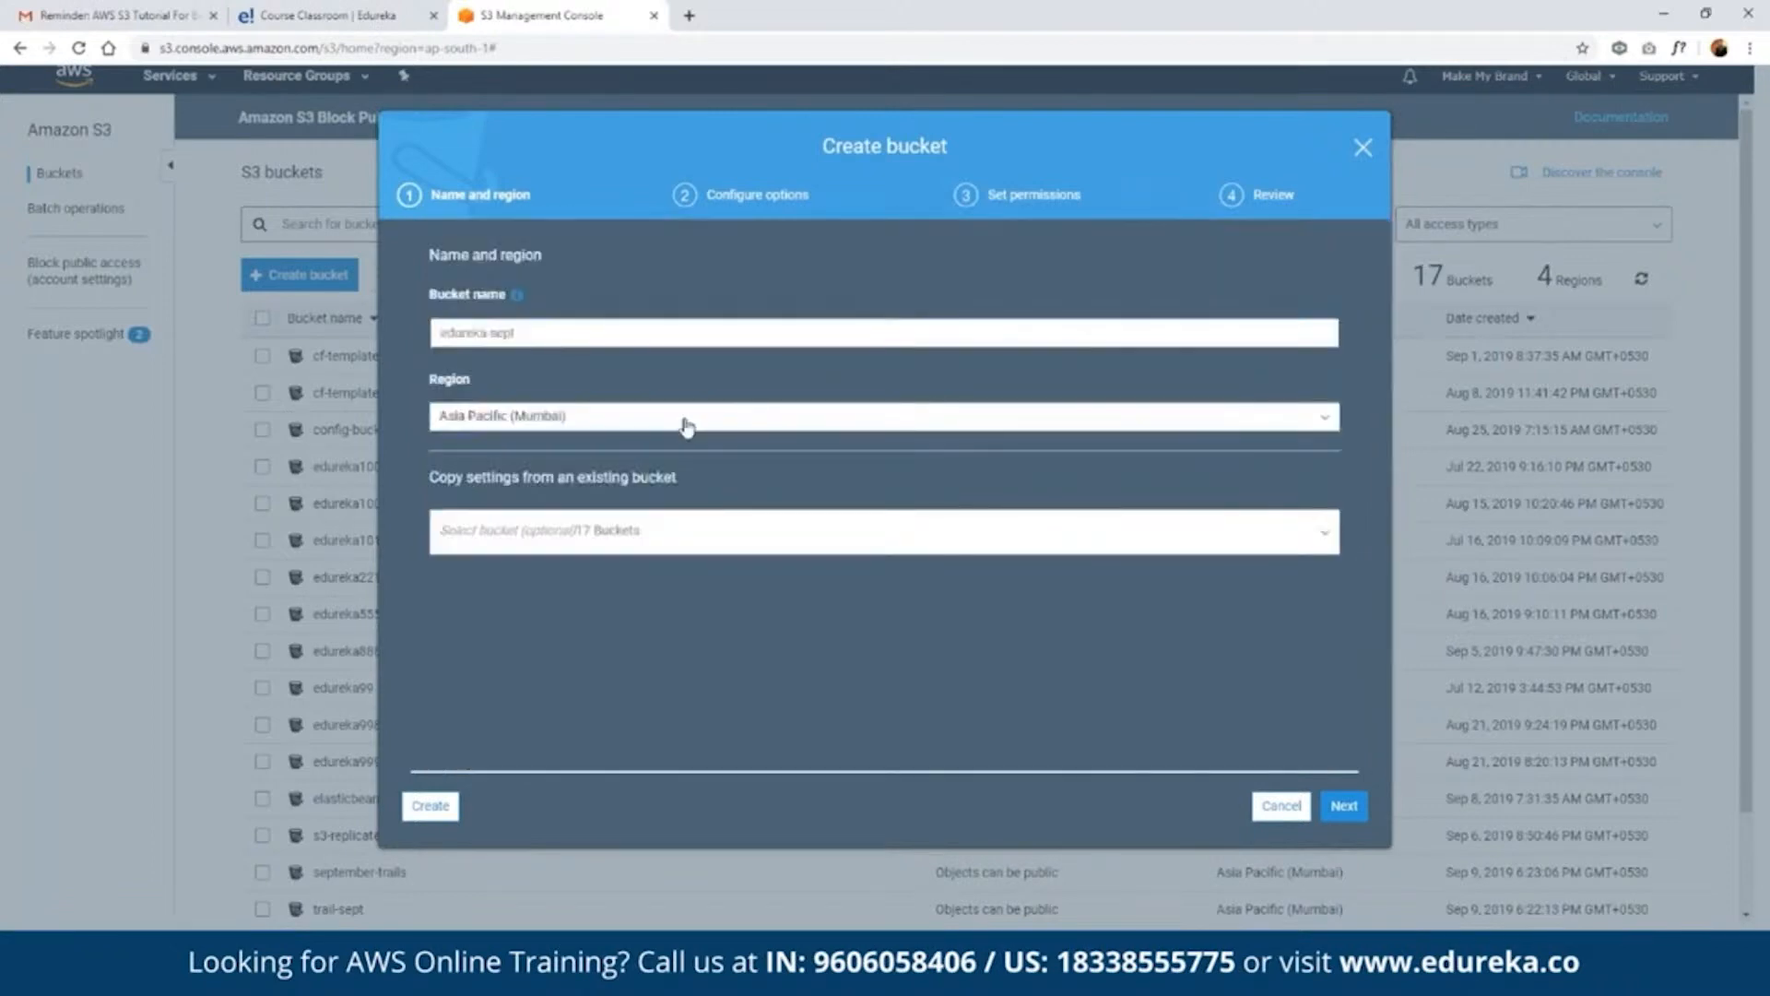
pyautogui.click(1344, 806)
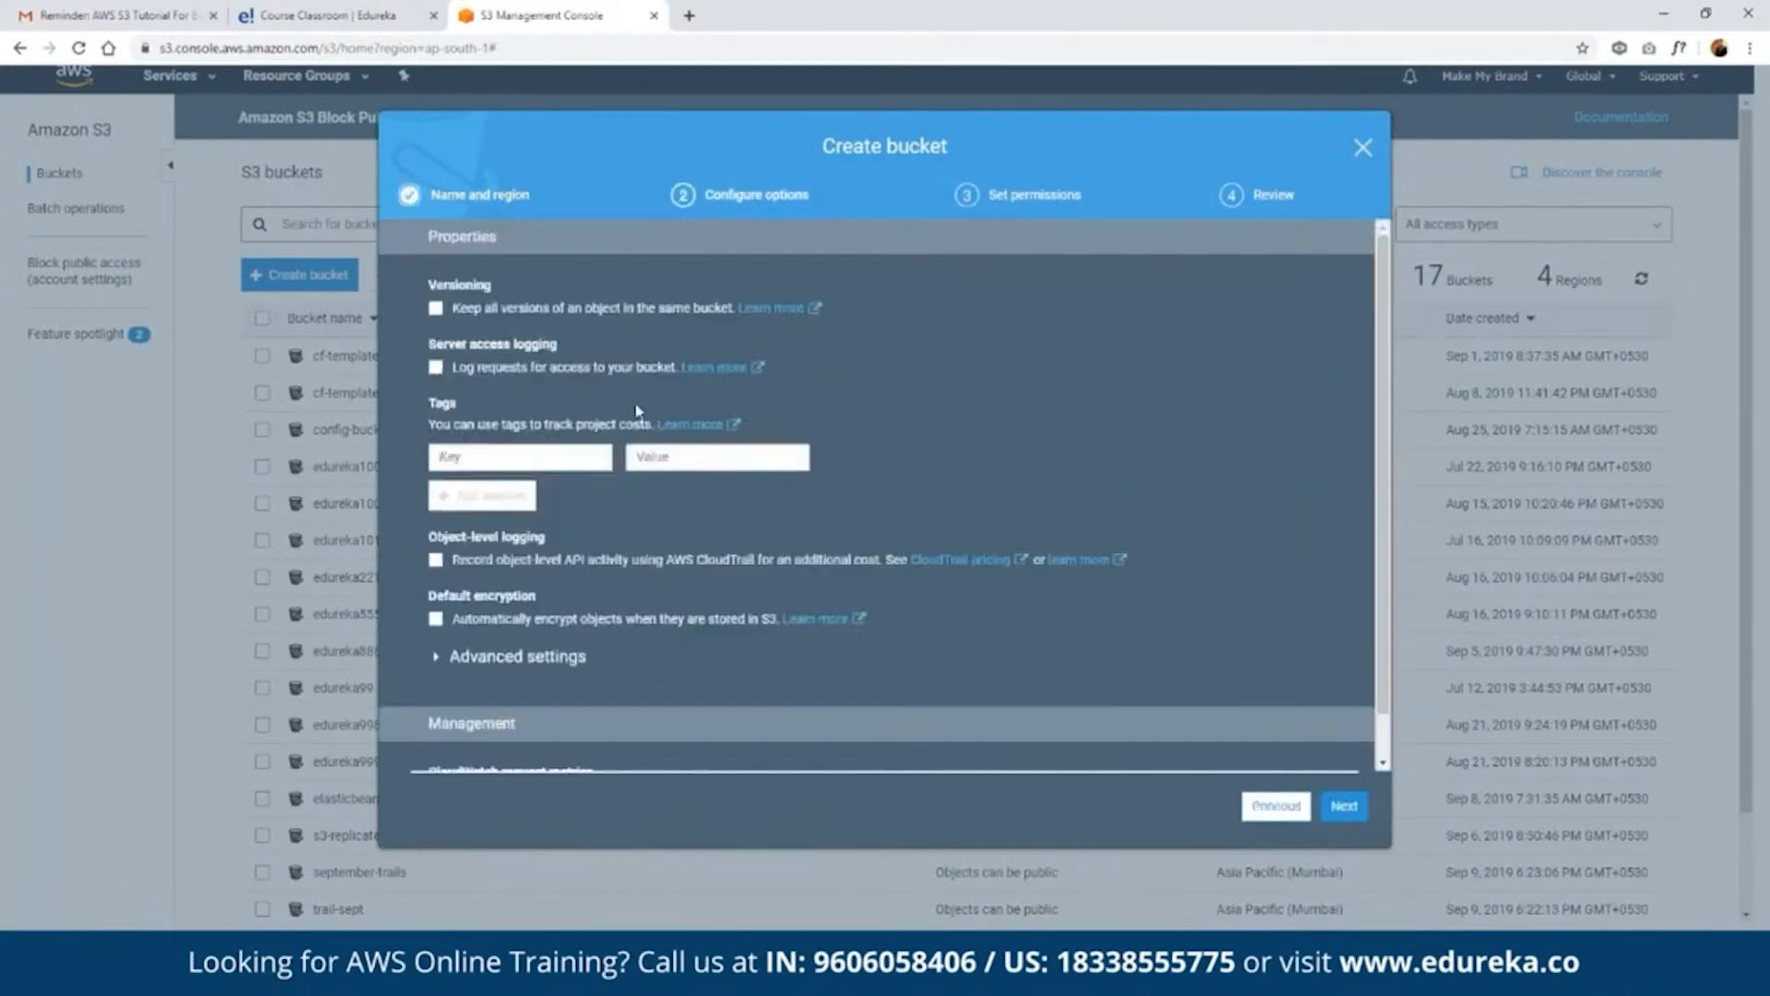
# - Accept the default options, leave all Block public access settings off, and create the edureka-sept bucket
pyautogui.click(1343, 808)
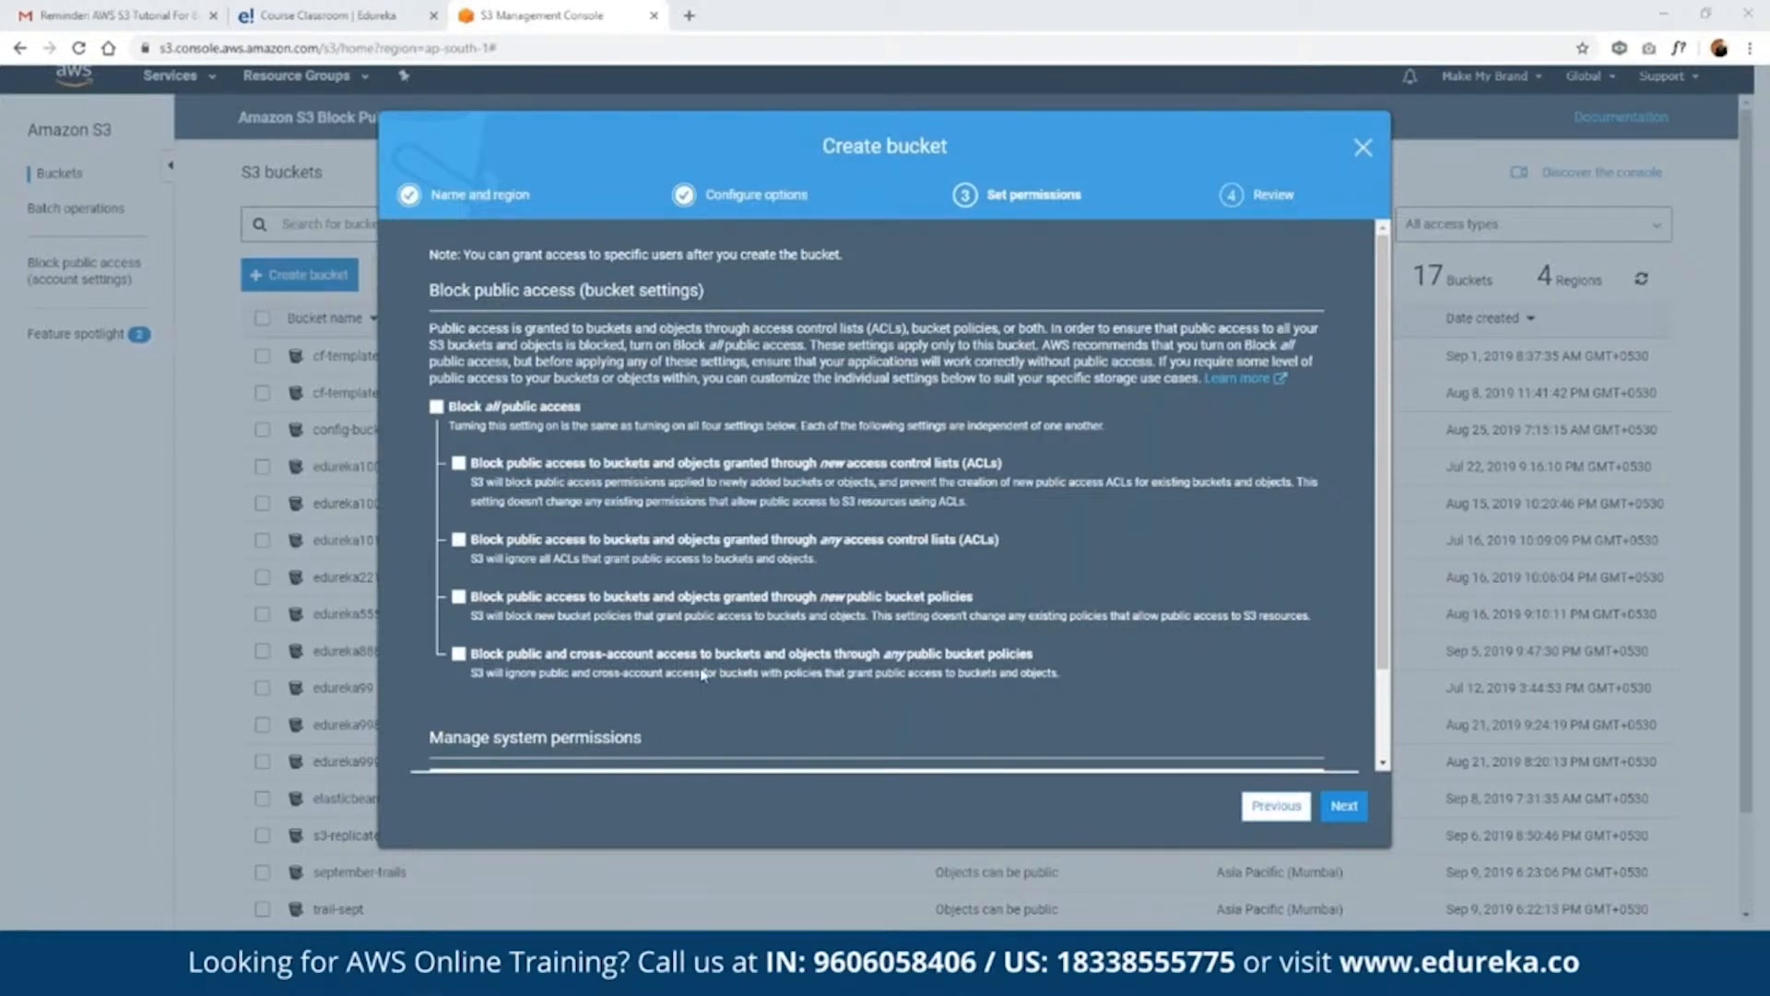
pyautogui.scroll(-1, 645, 388)
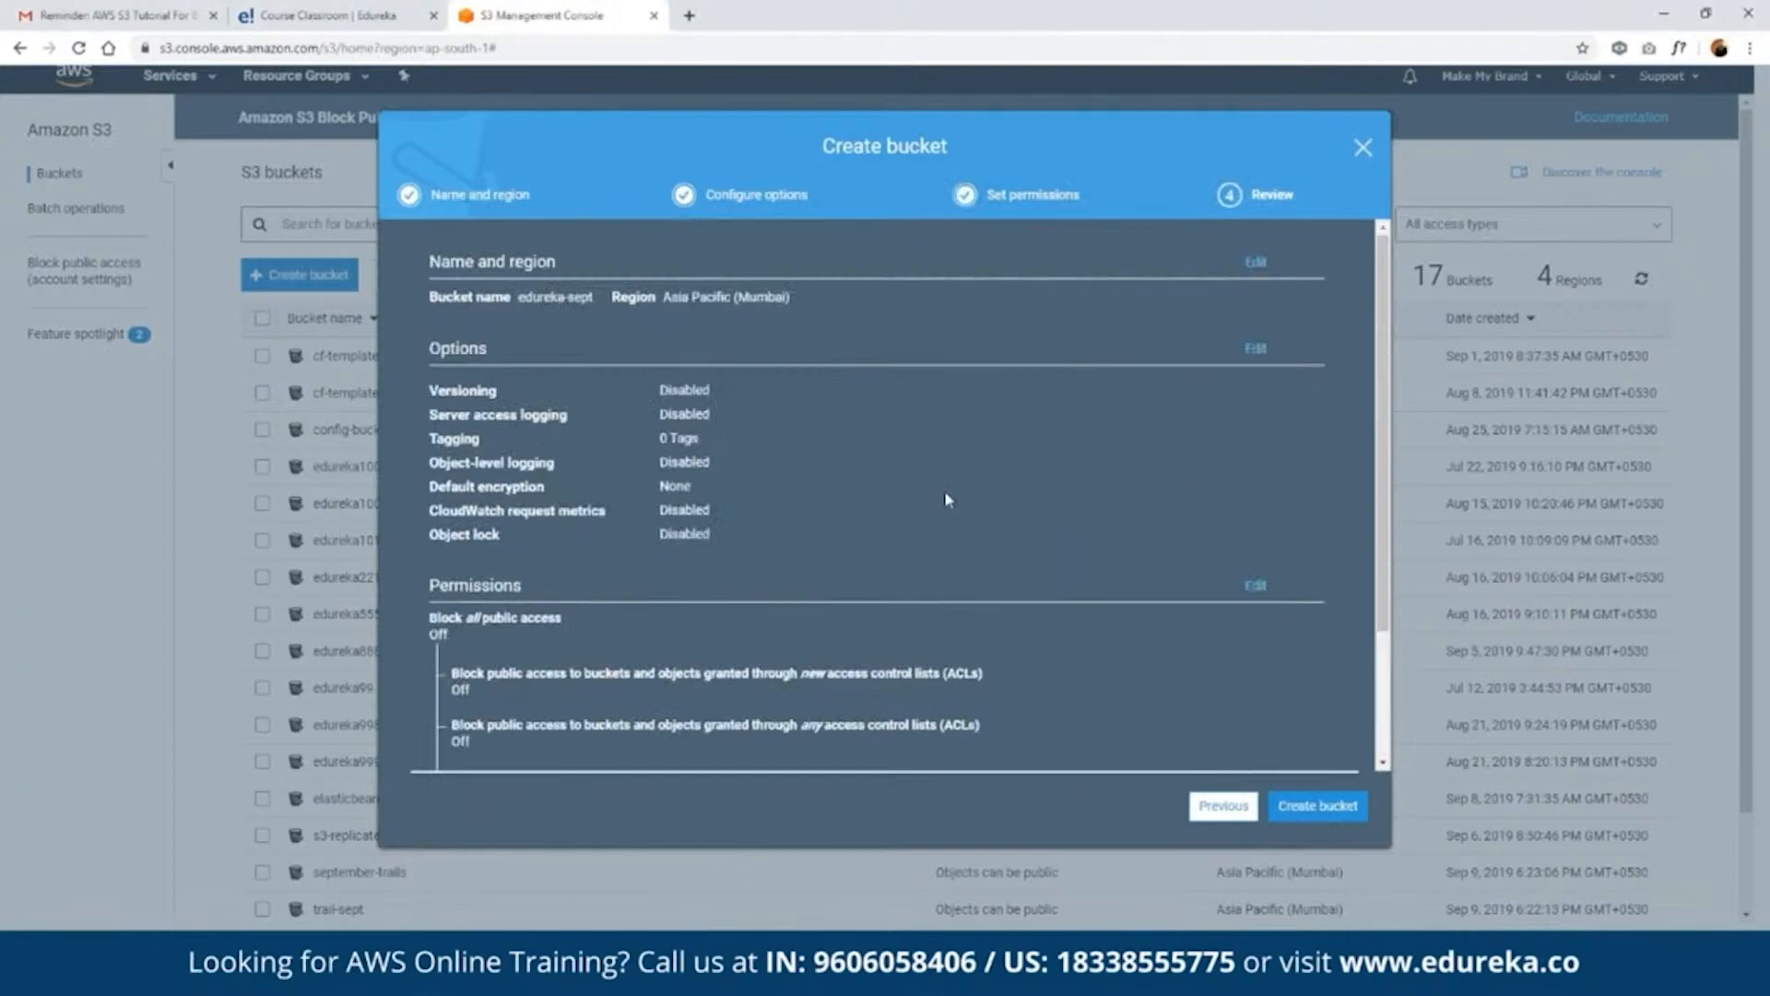
pyautogui.scroll(-2, 946, 499)
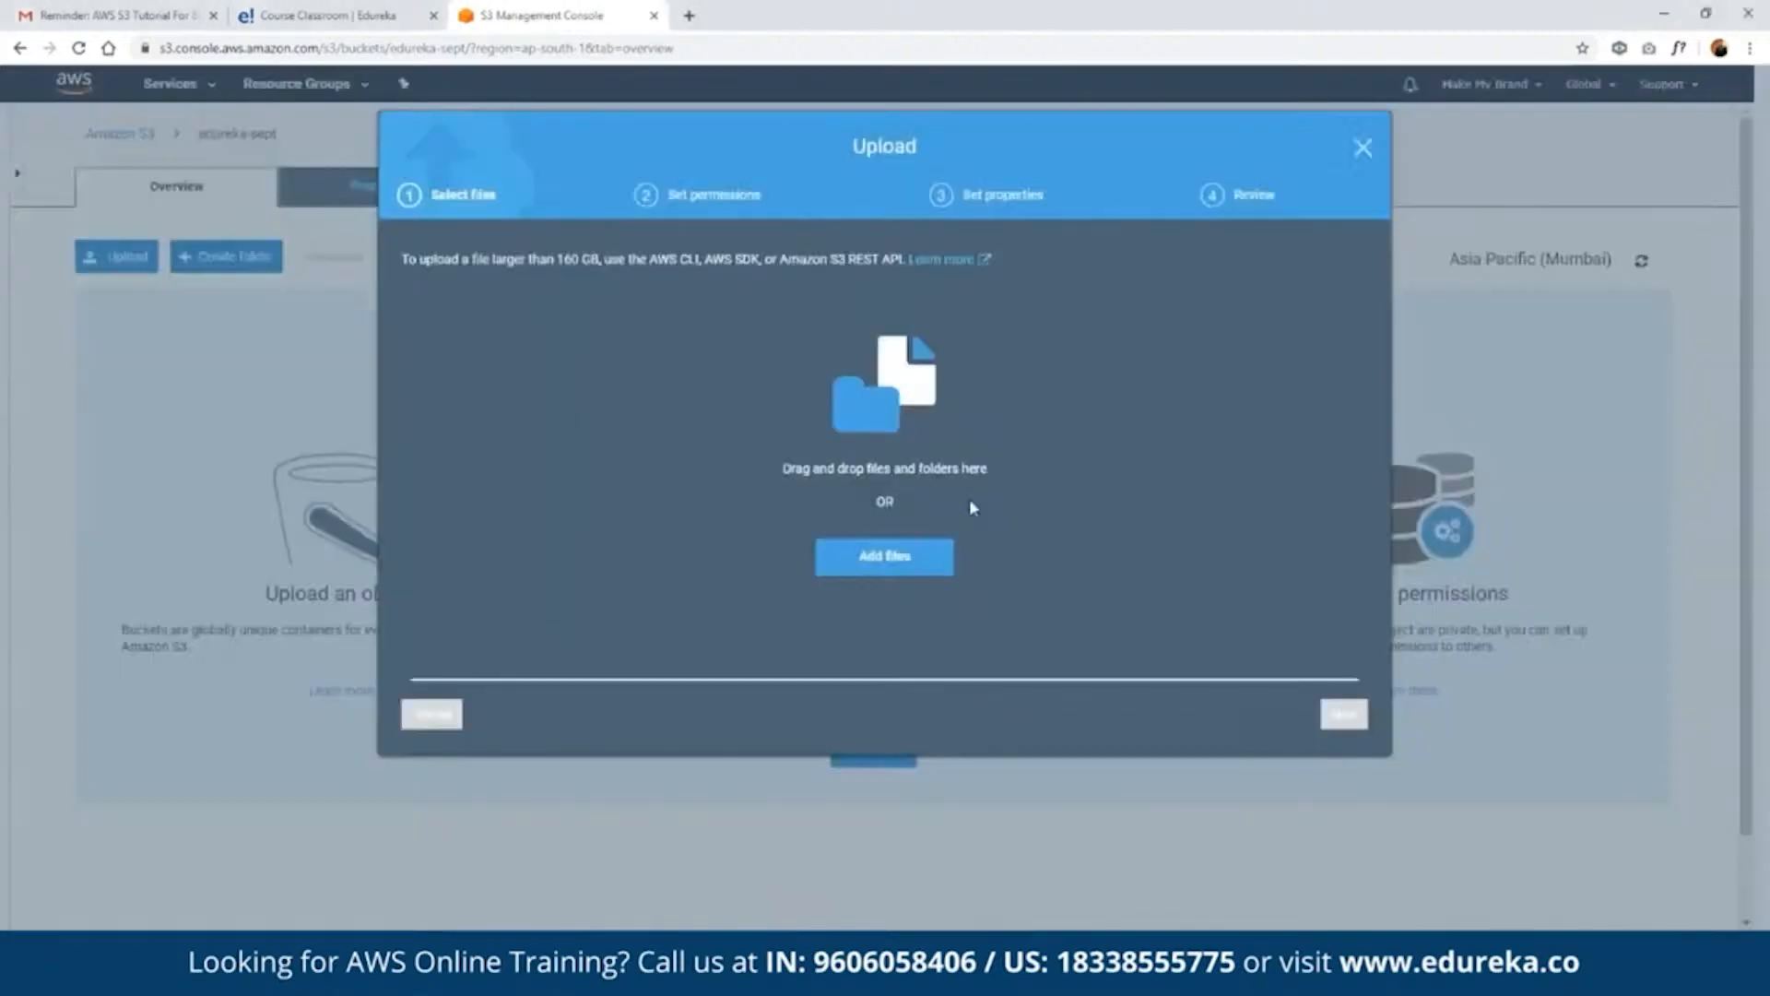
# - Add edureka5.zip from the edureka5 folder to the upload for the edureka-sept bucket
pyautogui.click(885, 556)
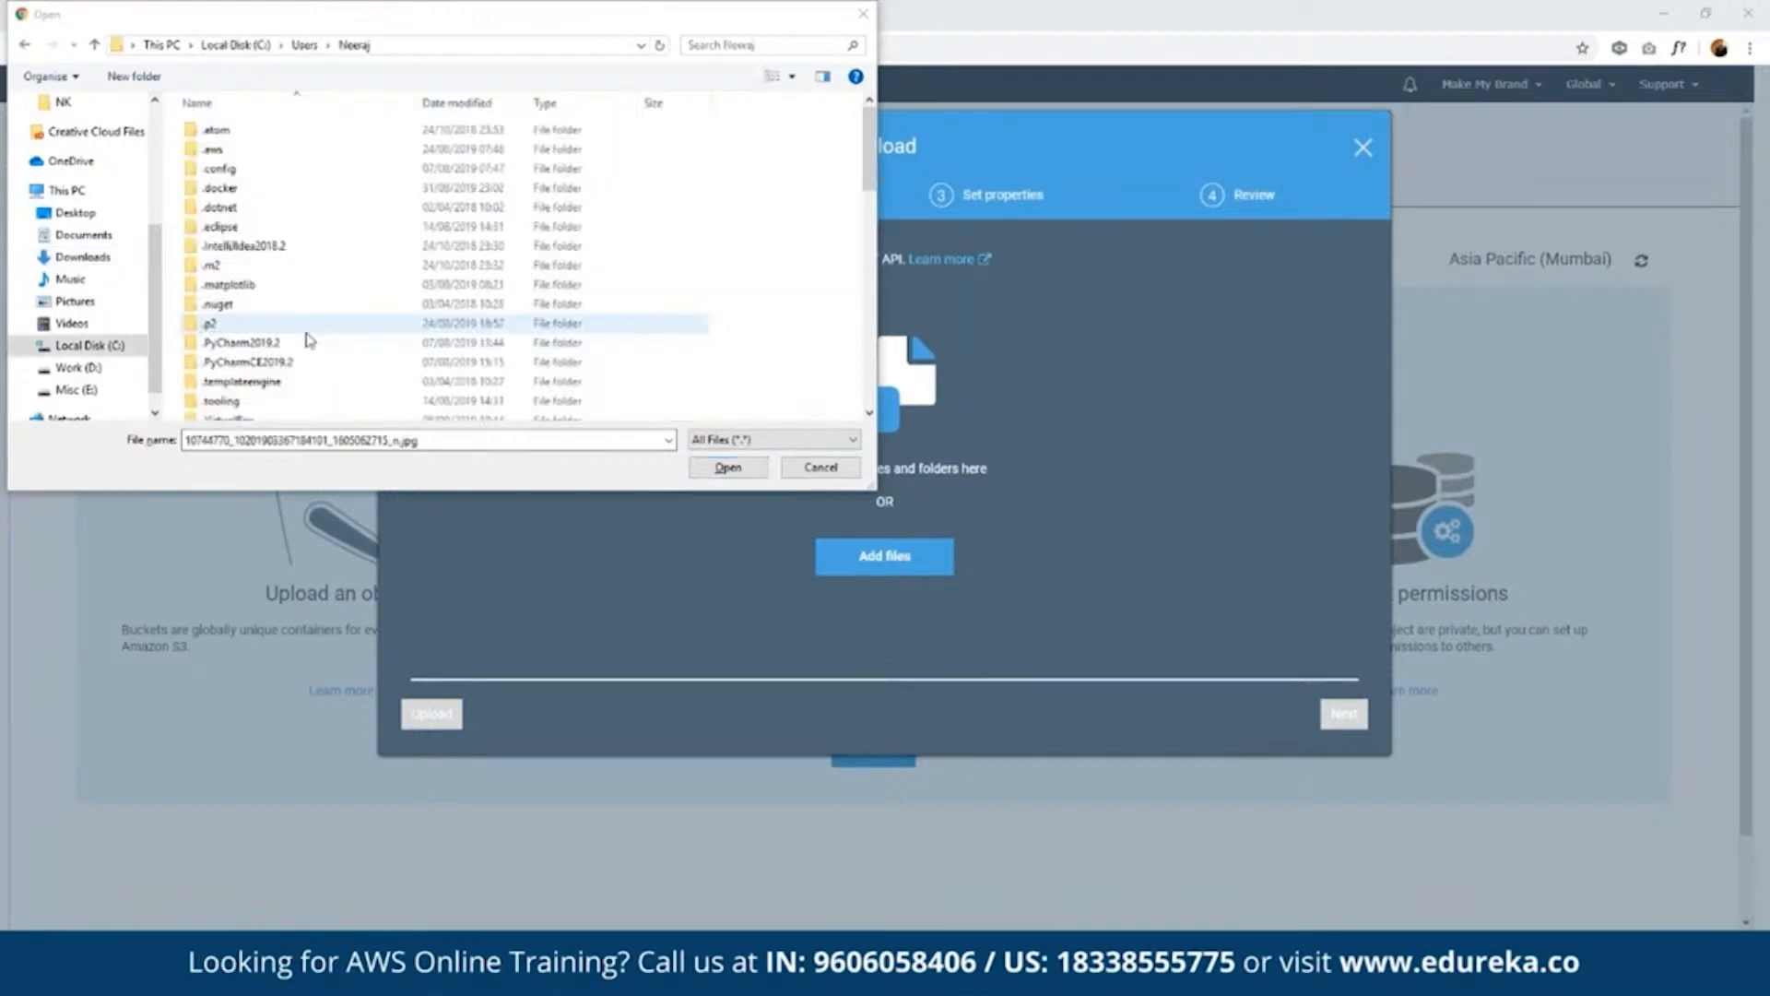
pyautogui.scroll(-5, 309, 345)
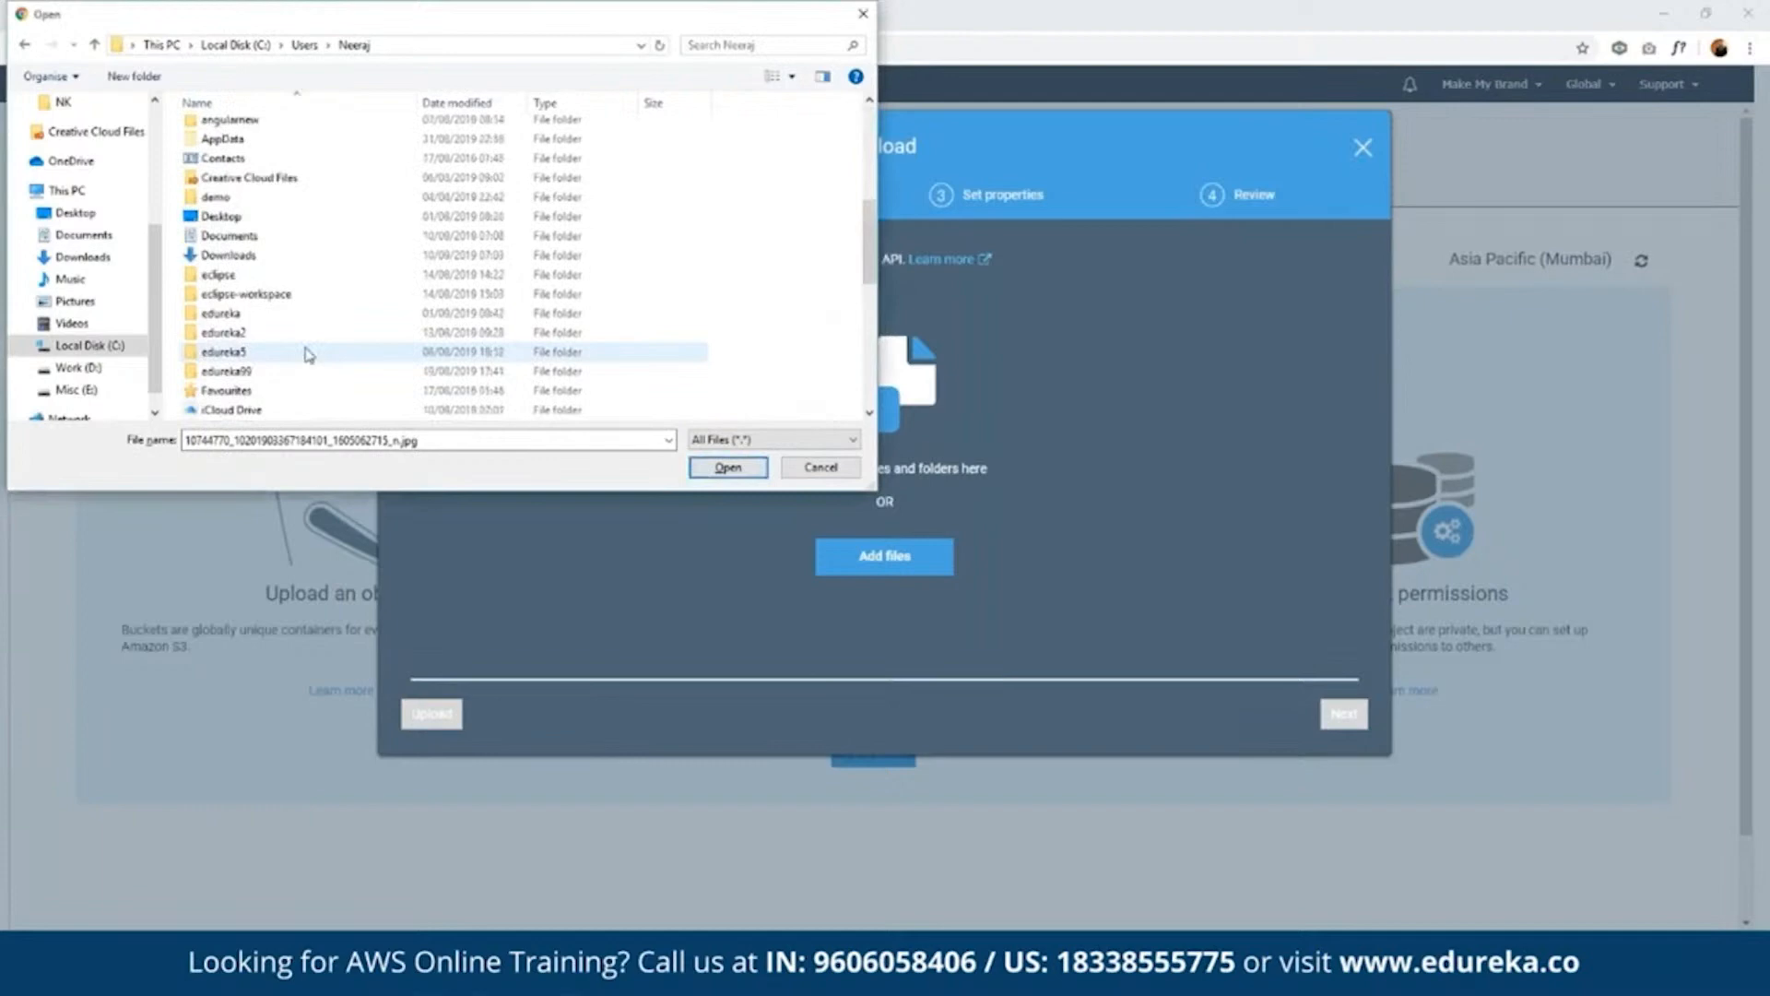
pyautogui.doubleClick(223, 351)
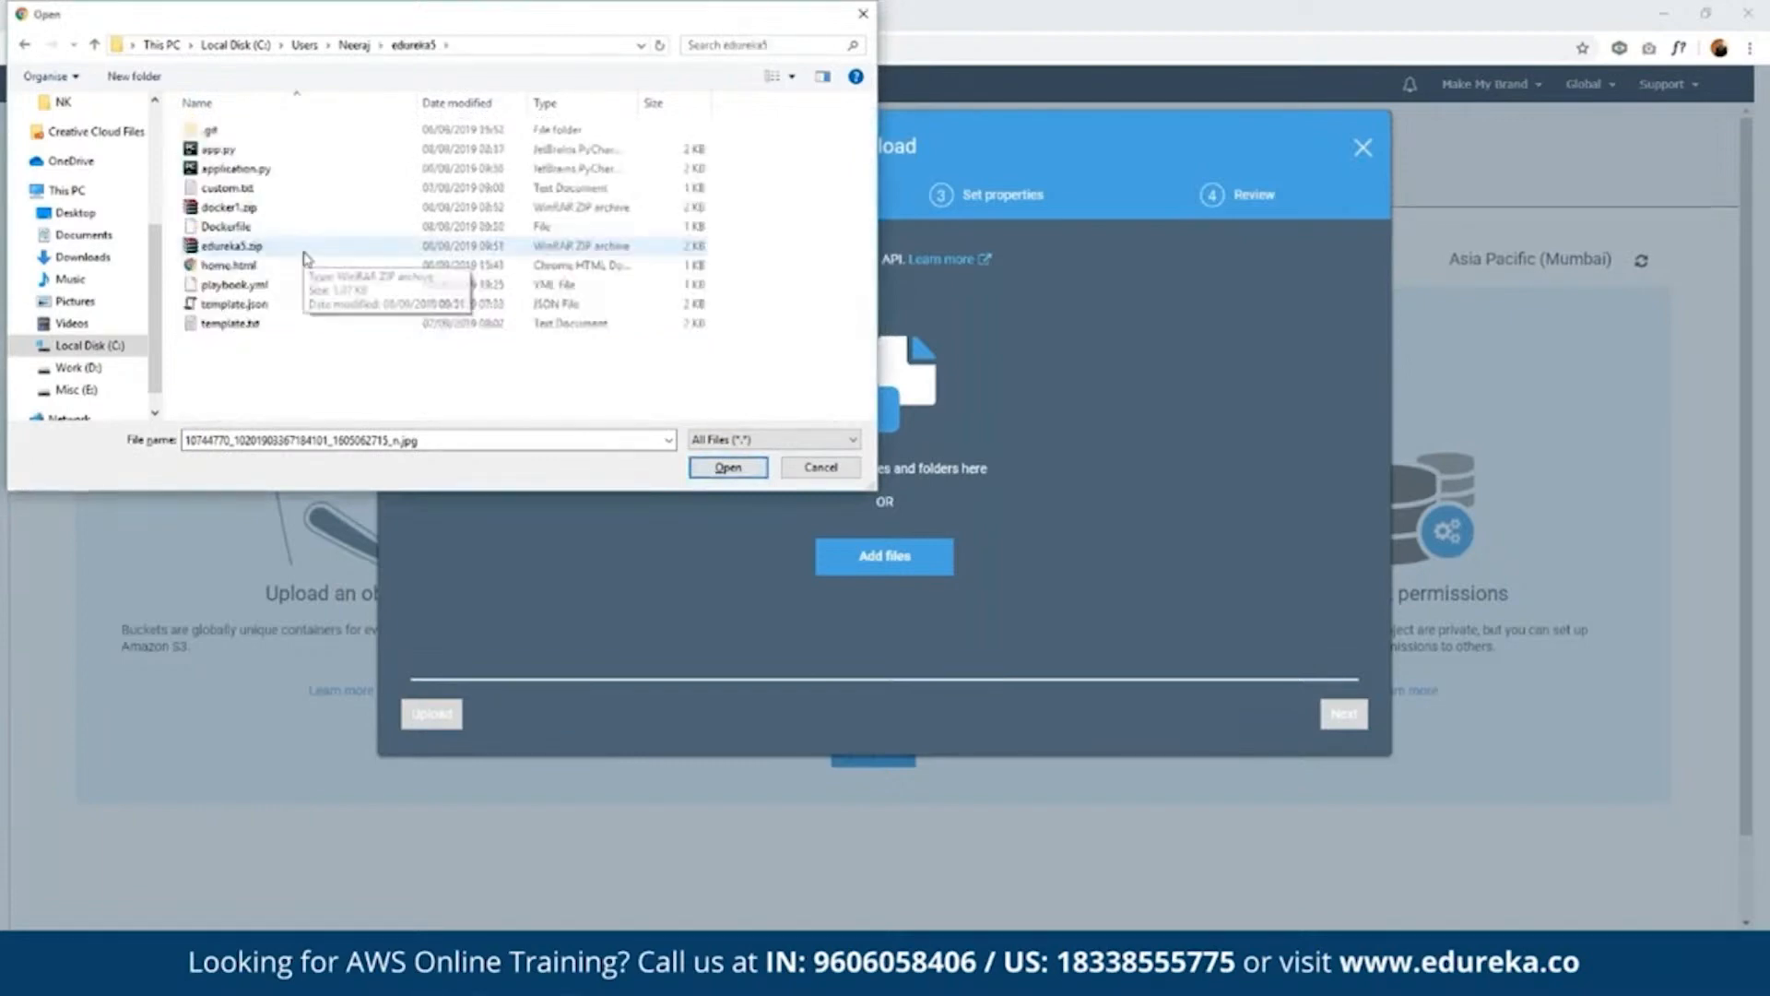
pyautogui.doubleClick(307, 251)
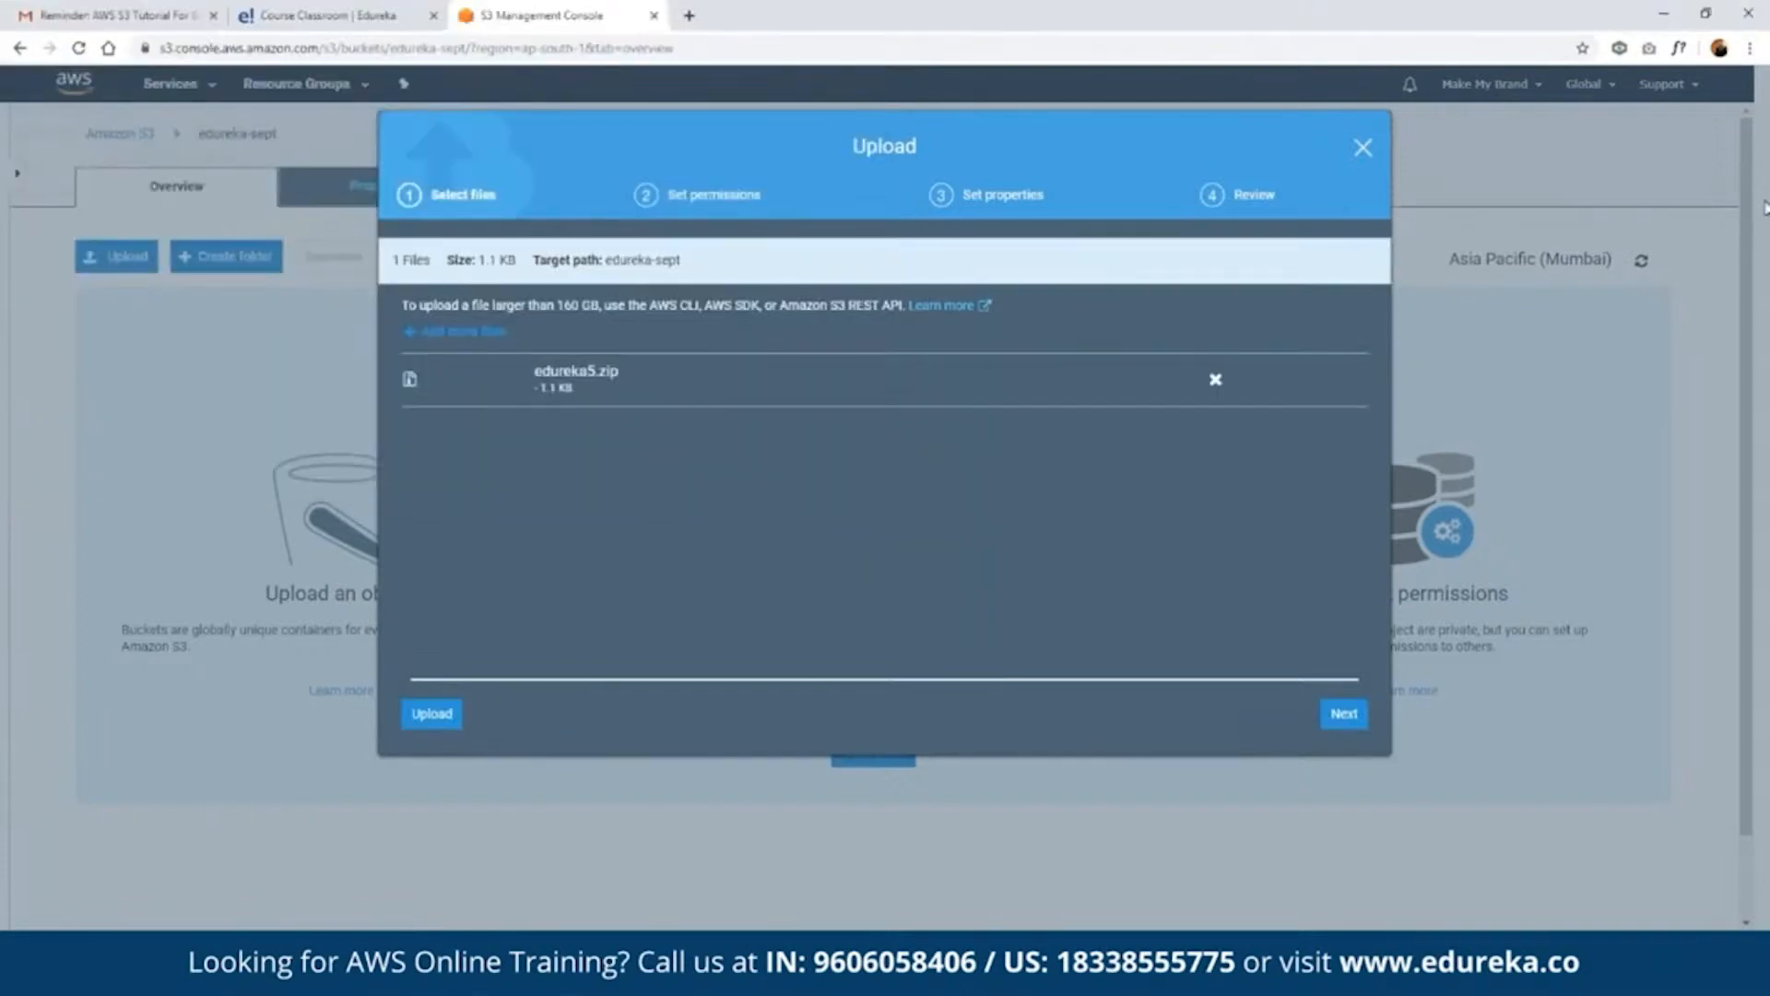
# - Upload edureka5.zip without public read access, using the Standard storage class
pyautogui.click(1344, 714)
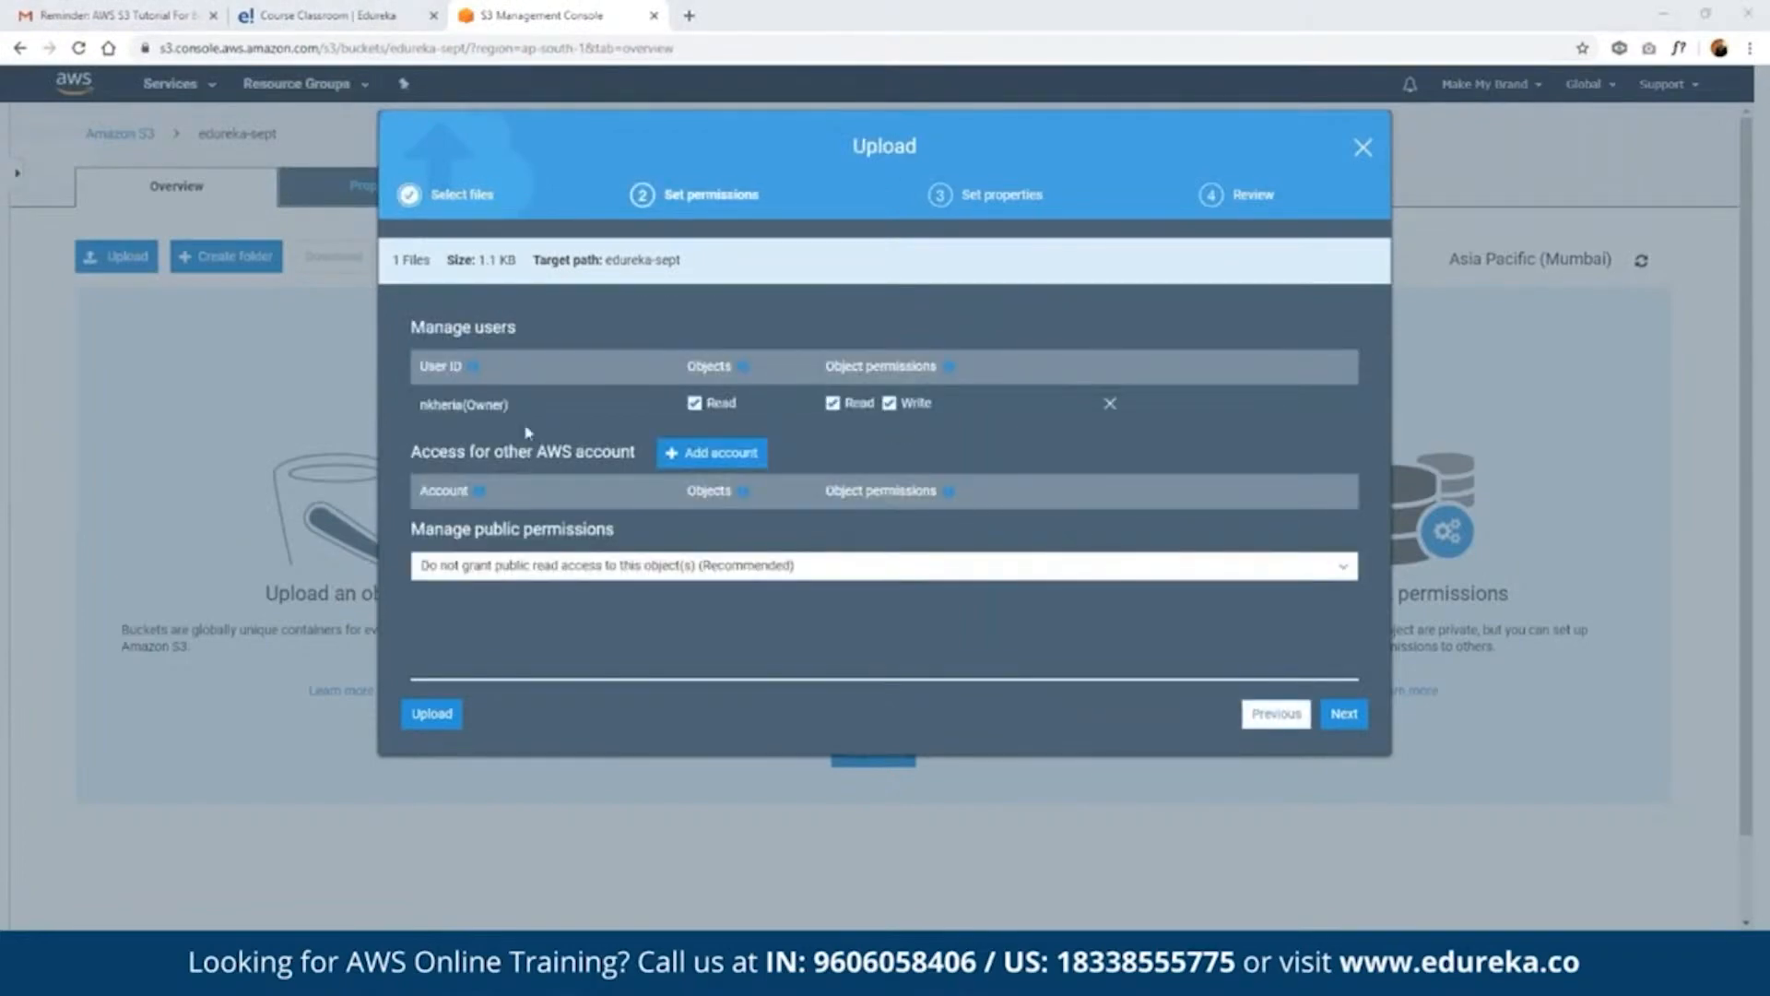
pyautogui.click(1341, 716)
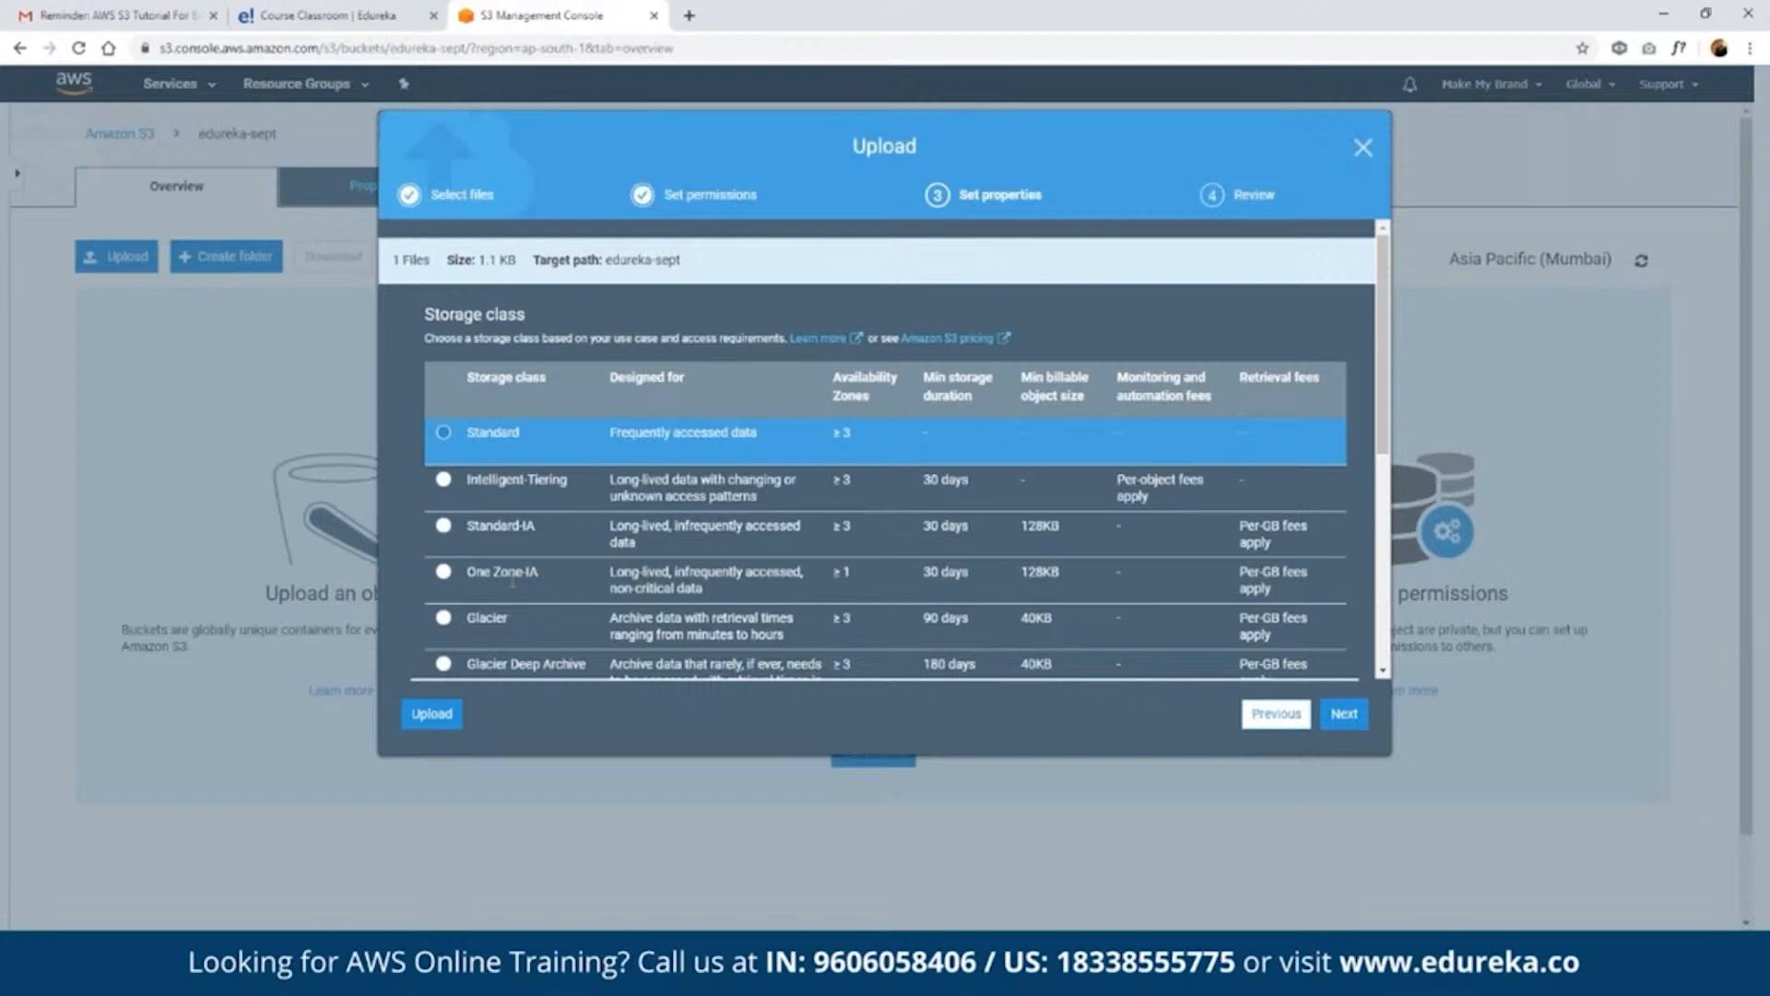
pyautogui.scroll(-1, 512, 581)
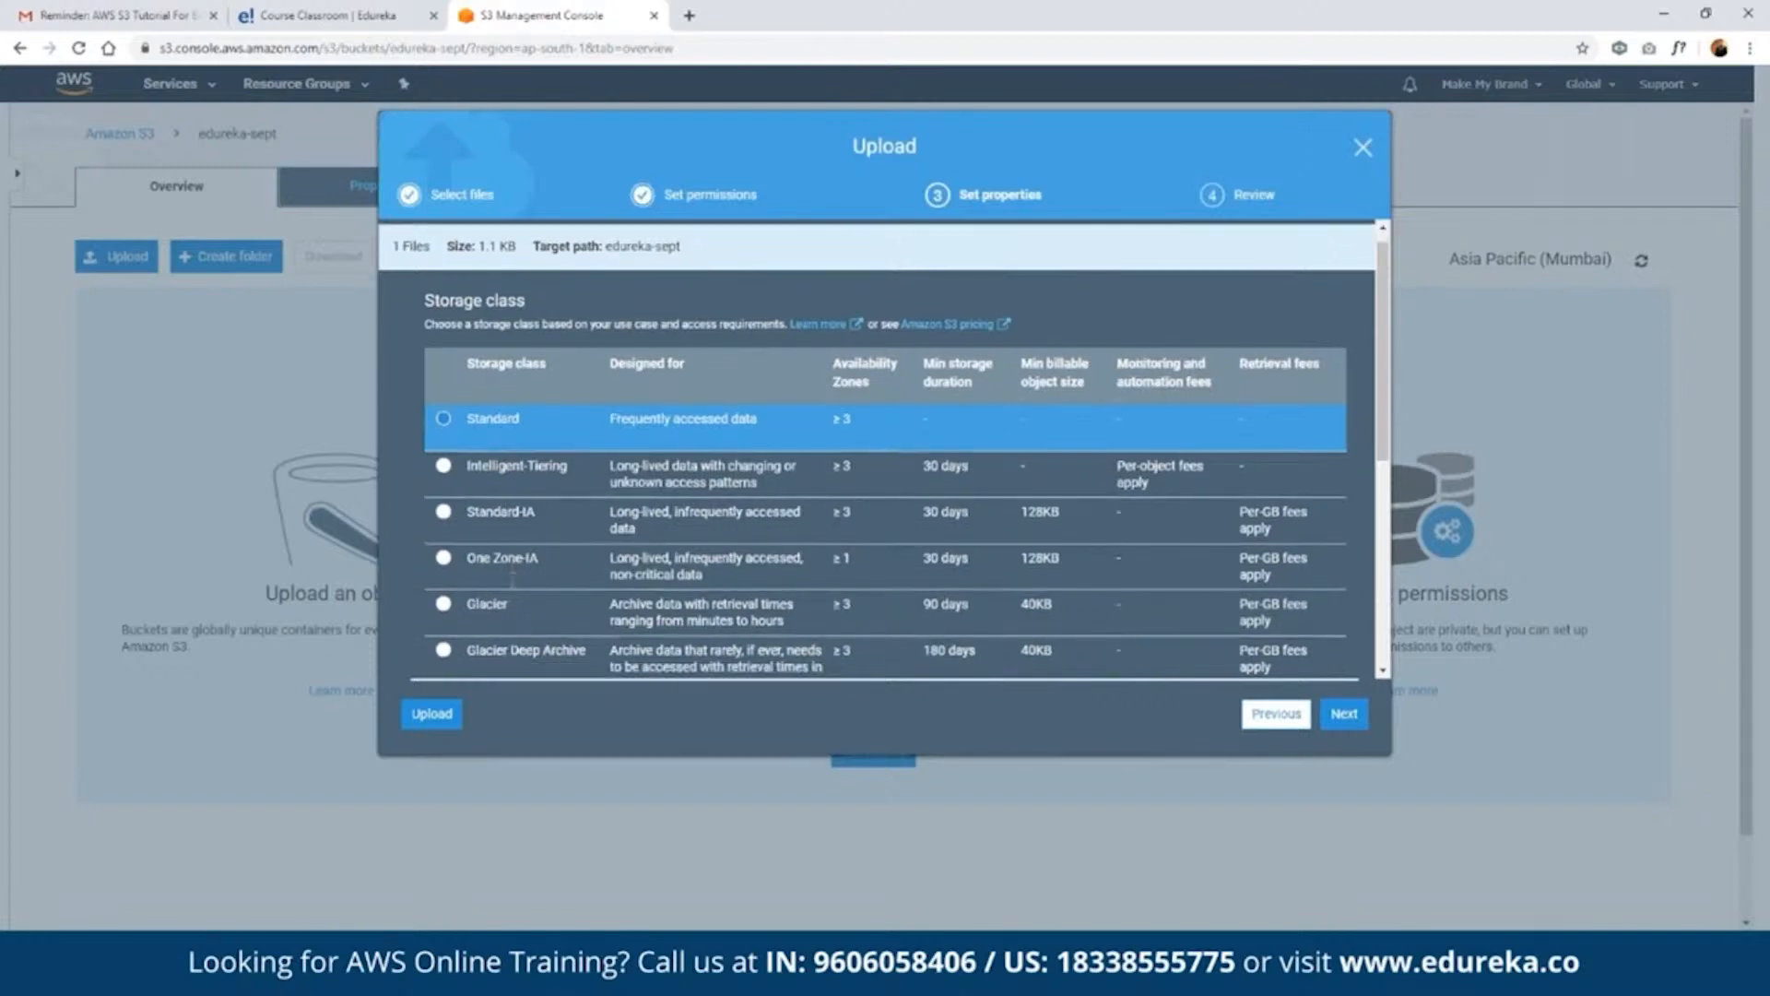
pyautogui.scroll(-1, 512, 579)
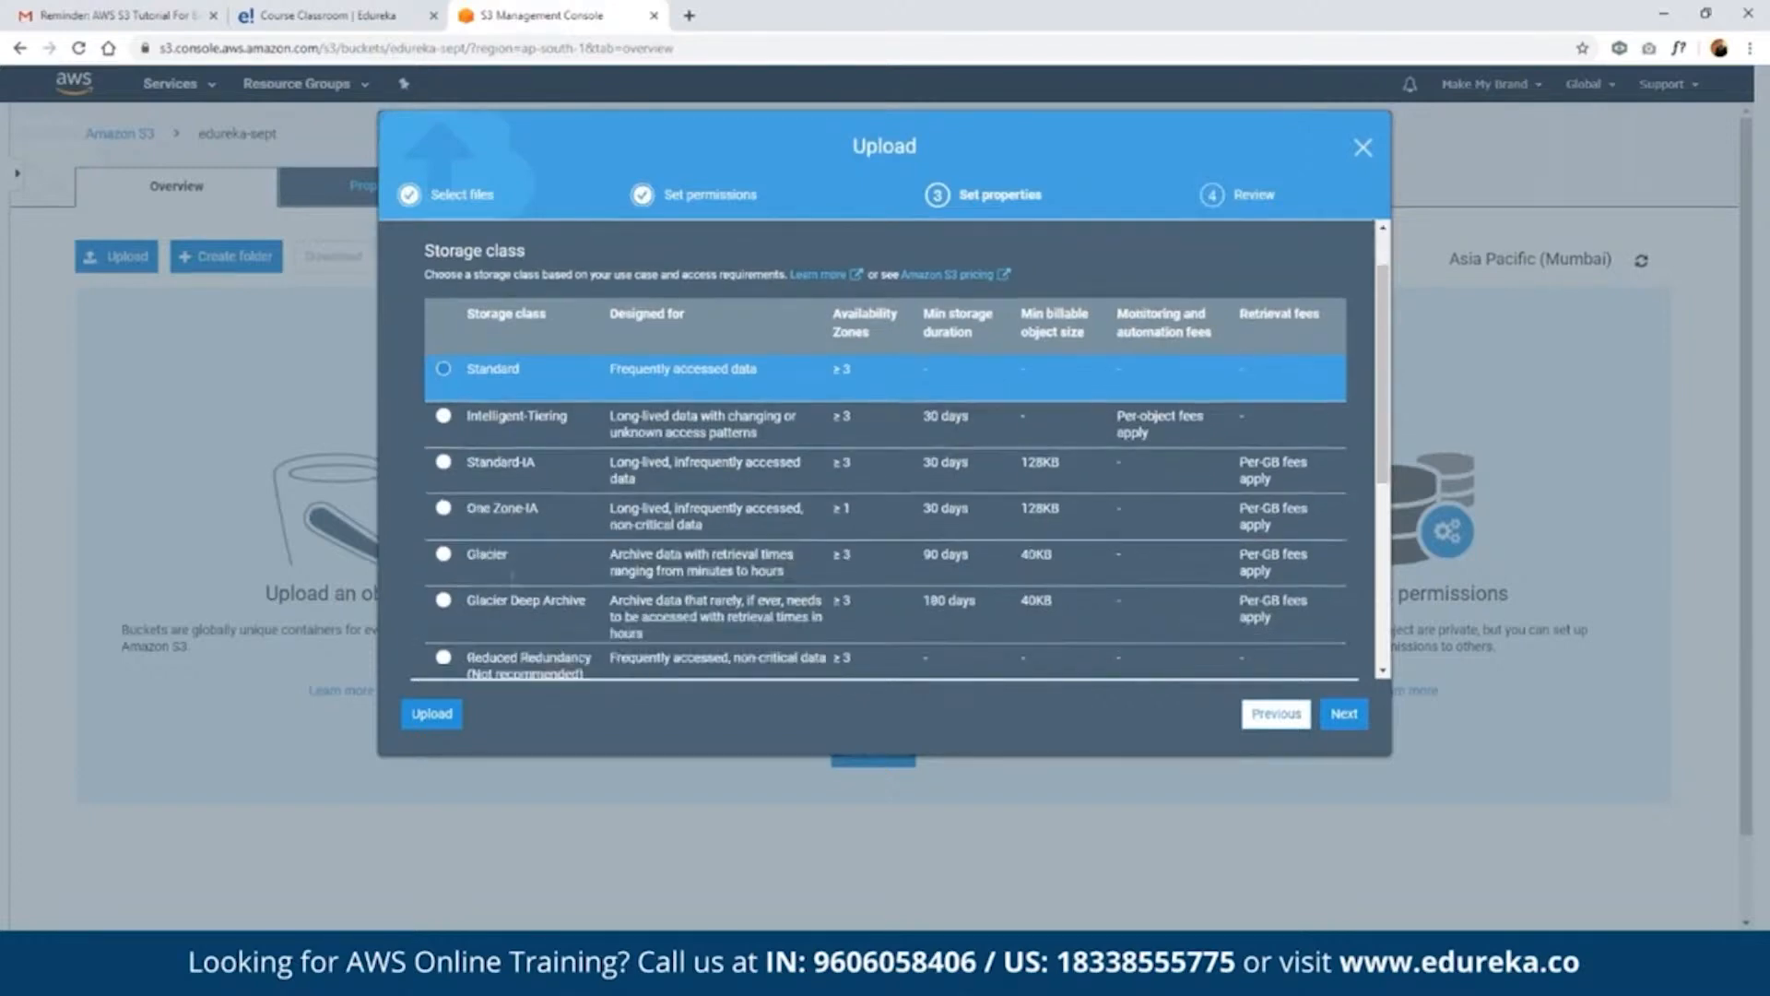
pyautogui.scroll(1, 513, 576)
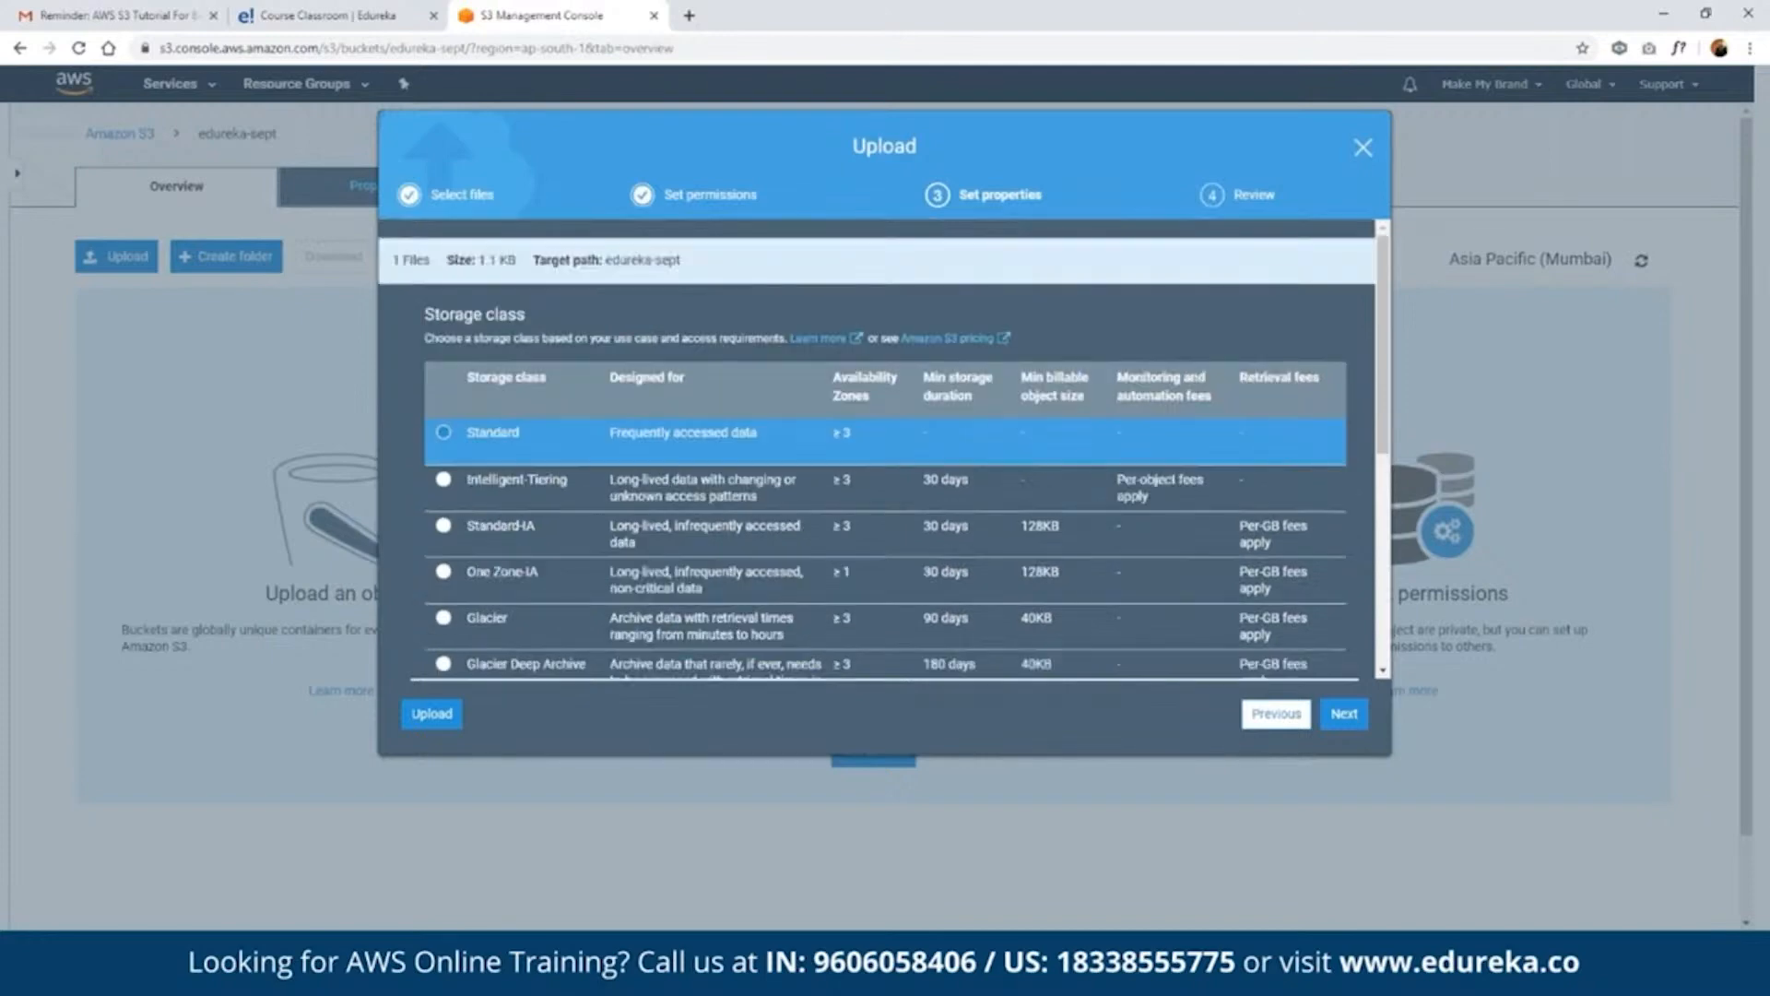
pyautogui.click(1341, 713)
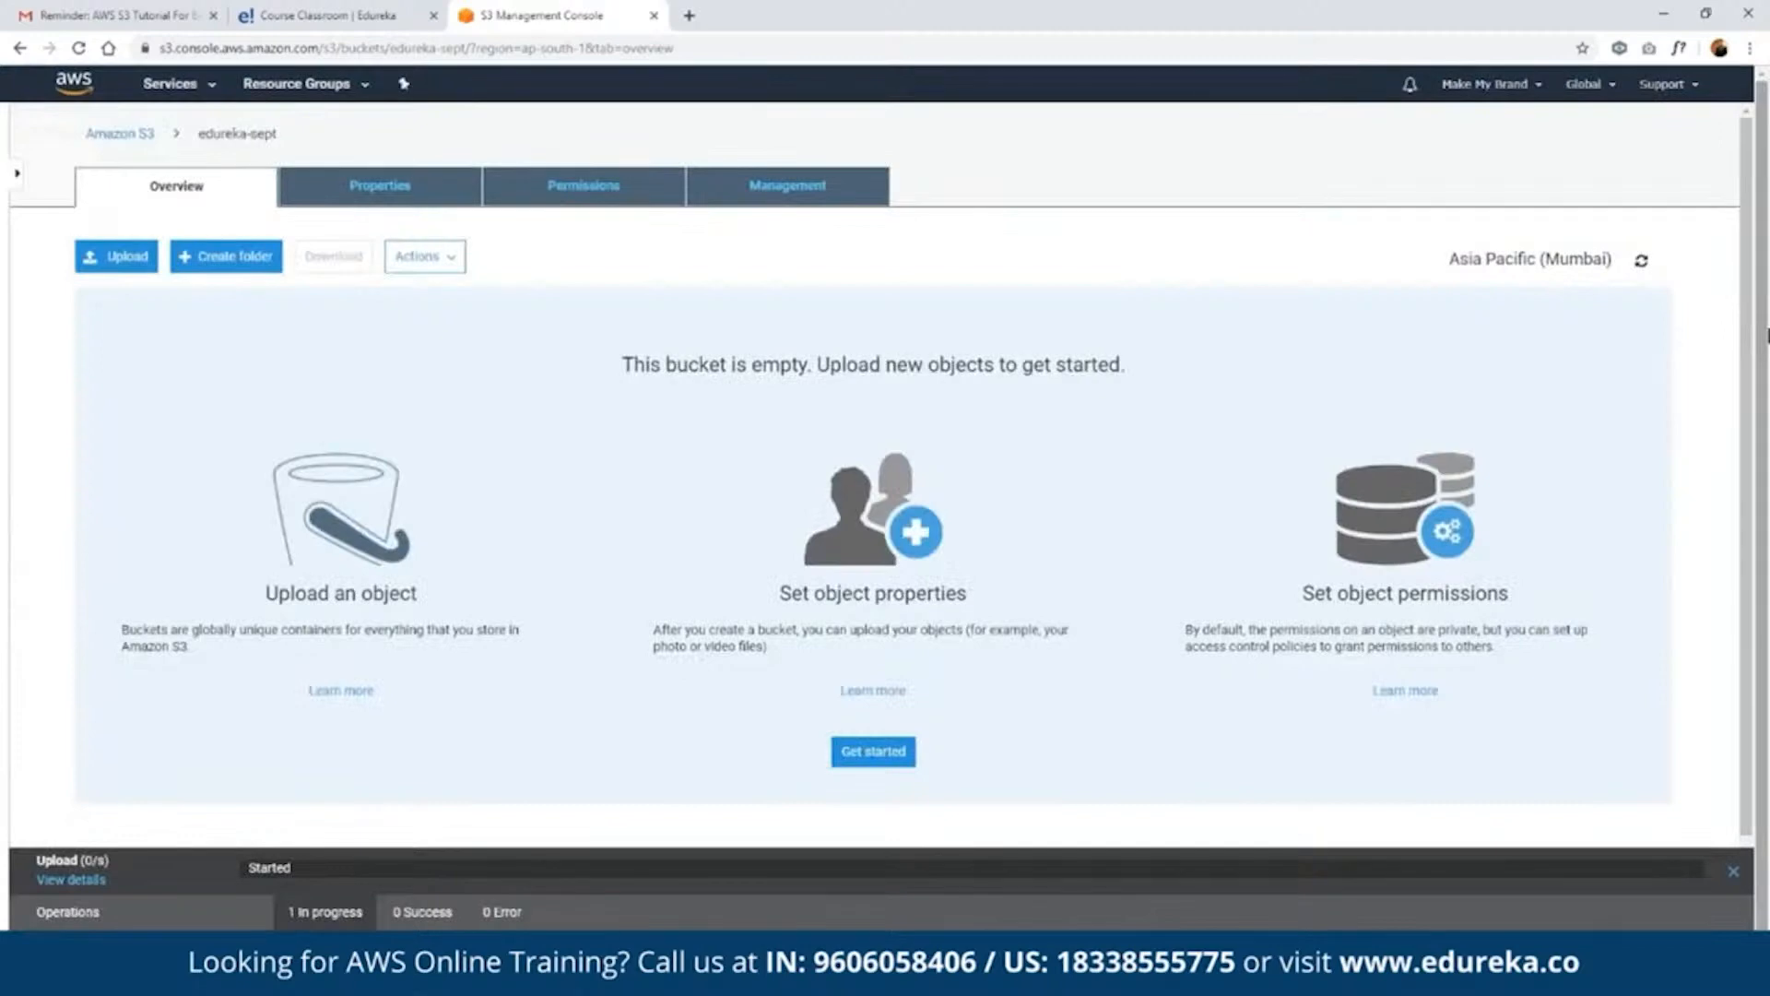
pyautogui.click(1758, 183)
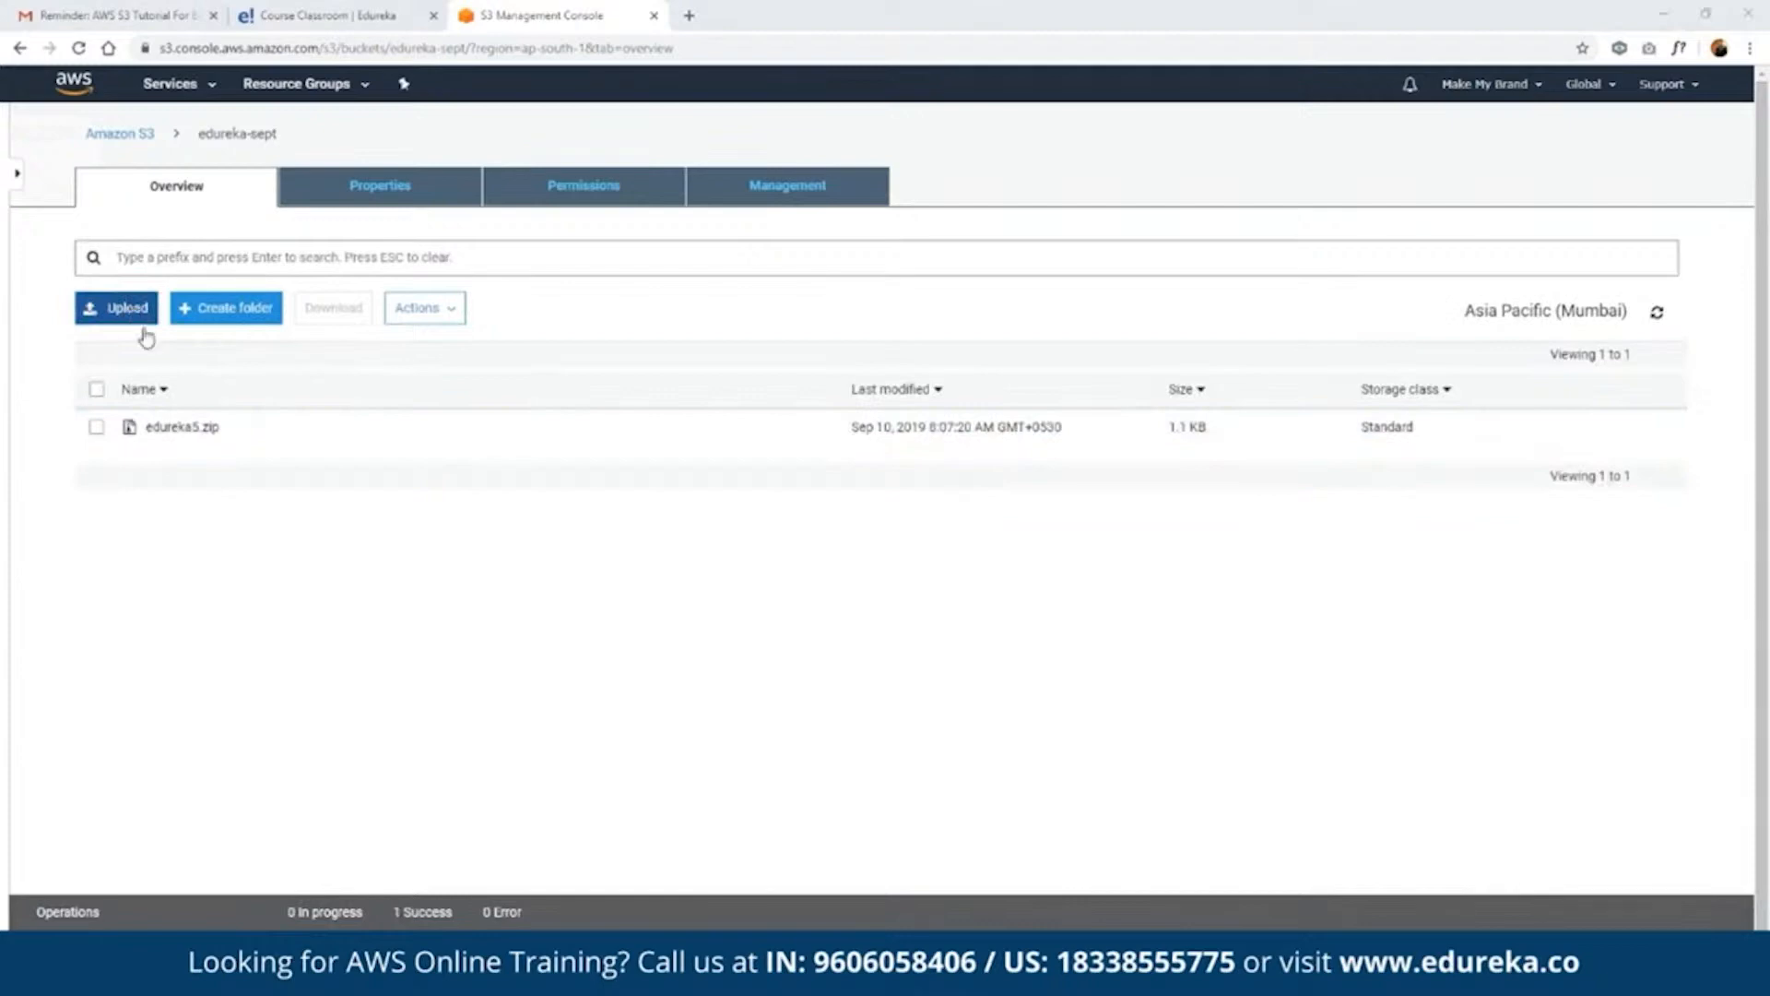
# - Create a folder named Images in the edureka-sept bucket with encryption set to None (Use bucket settings)
pyautogui.click(226, 308)
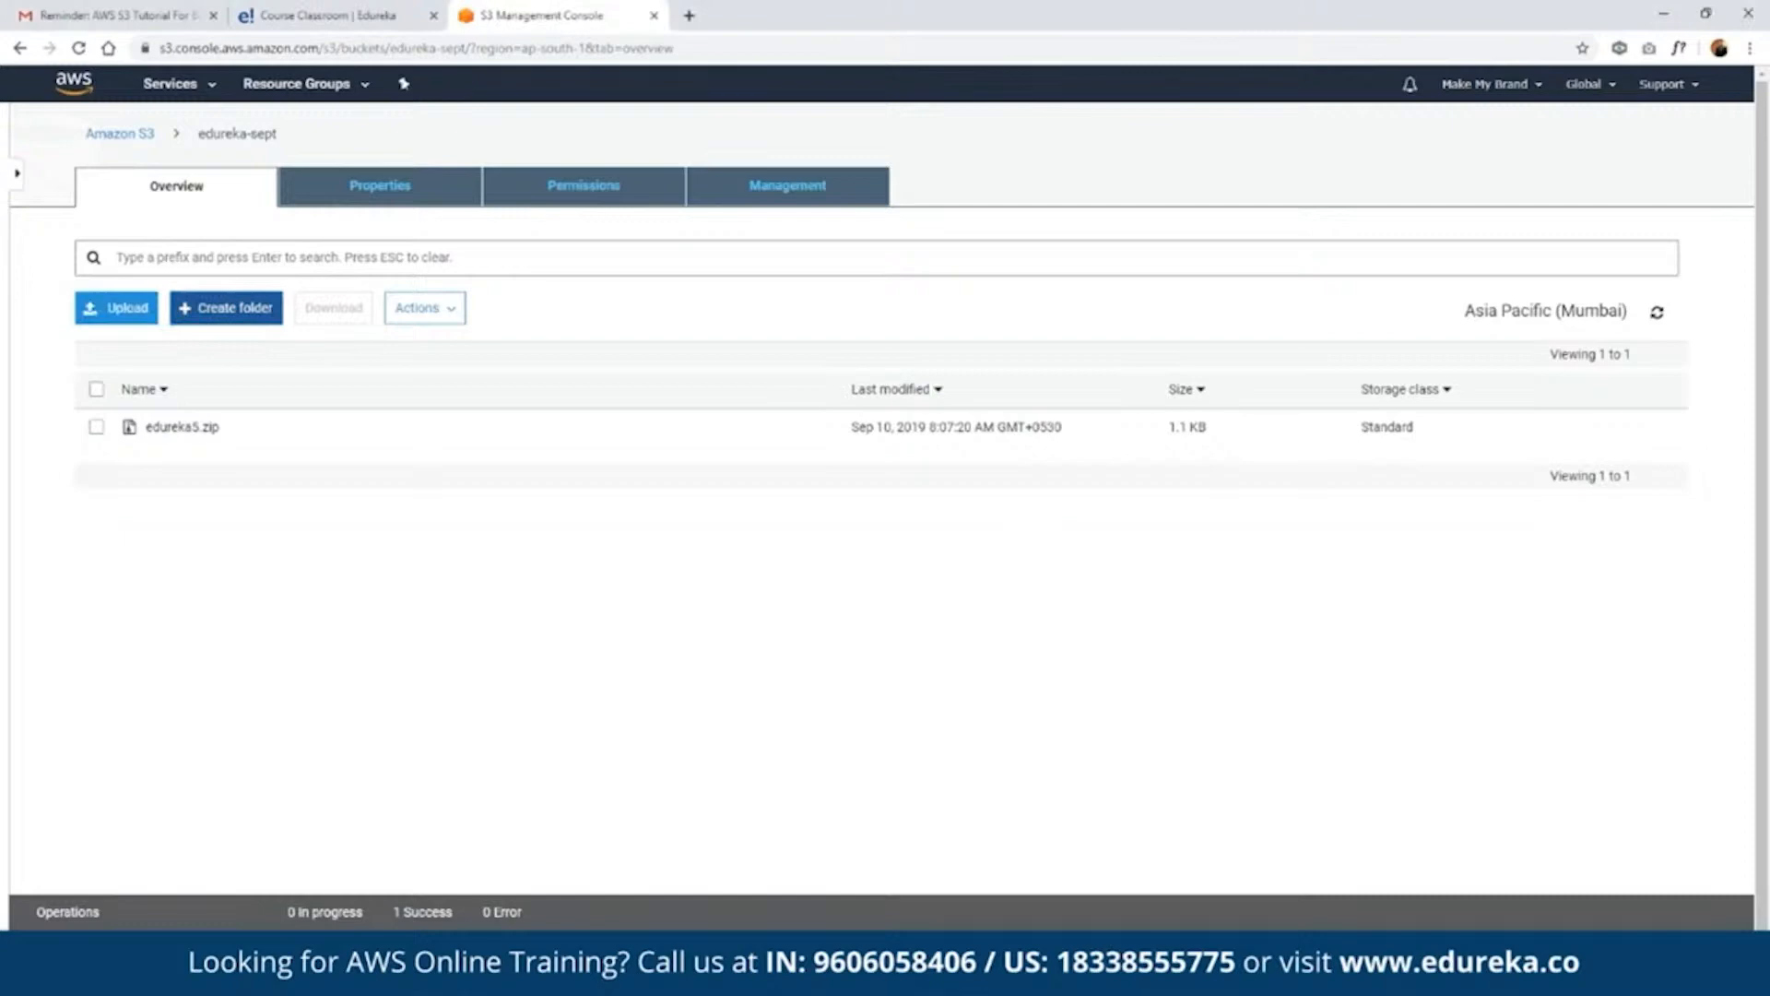
pyautogui.click(226, 307)
pyautogui.click(228, 427)
pyautogui.write('Images')
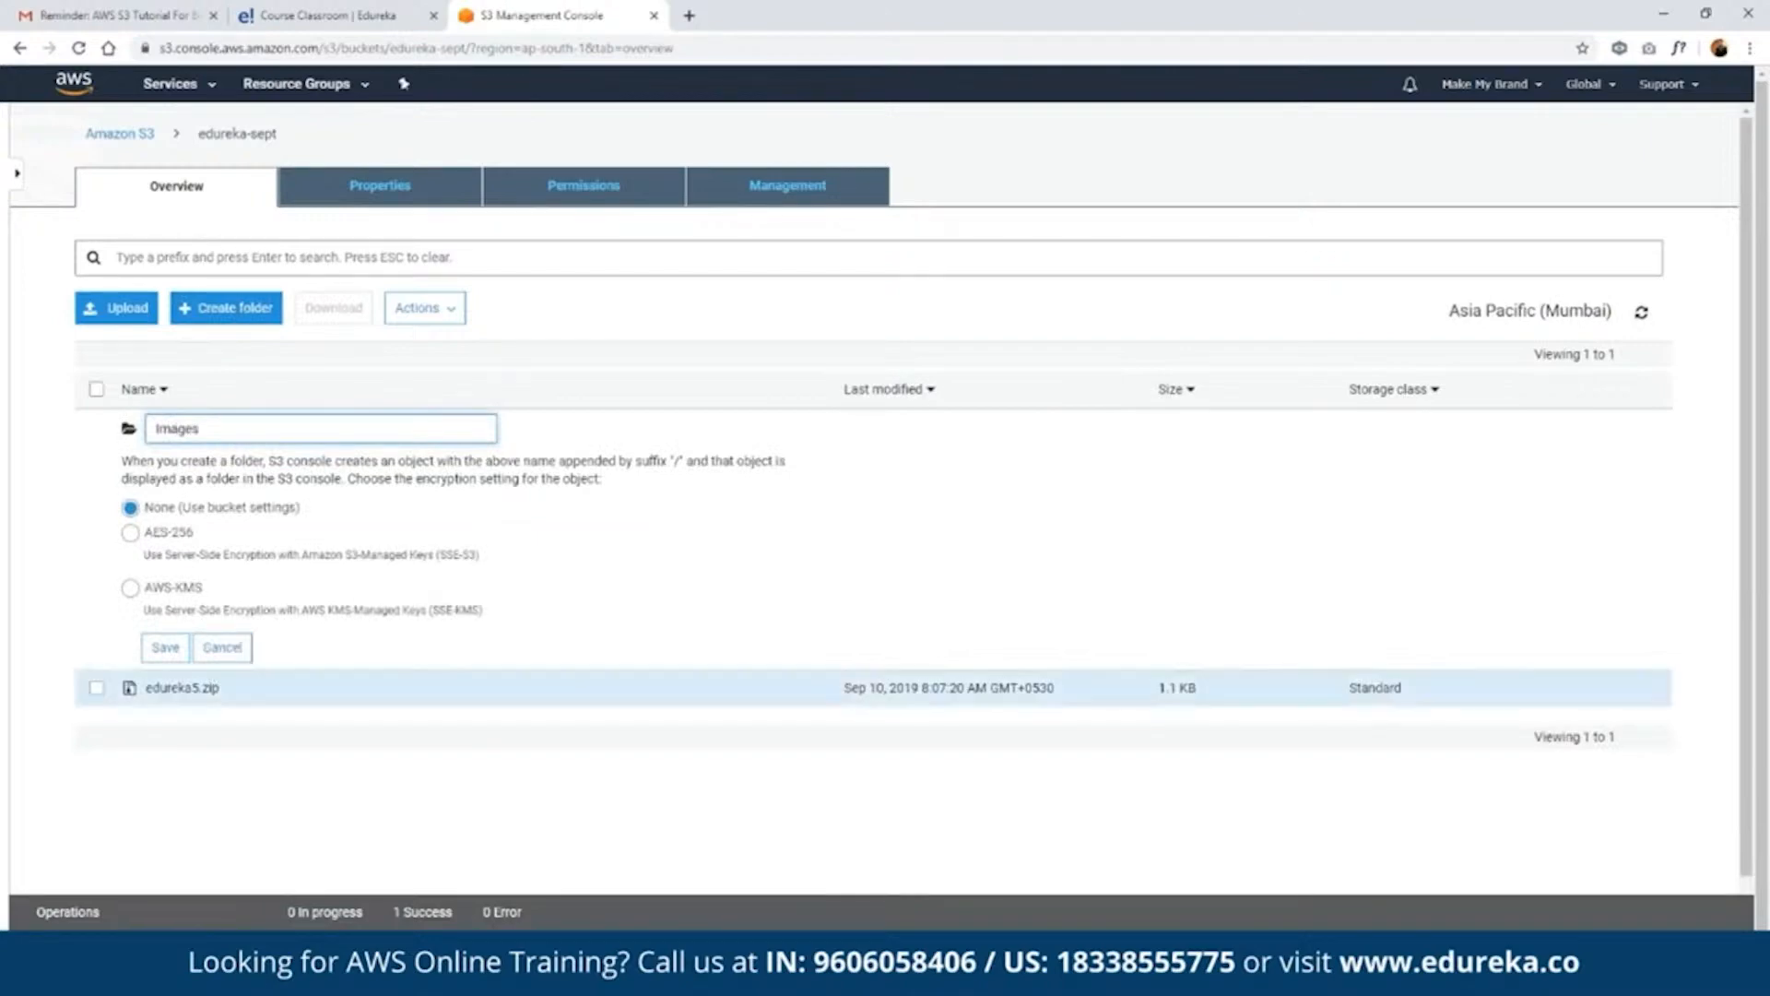
pyautogui.click(176, 650)
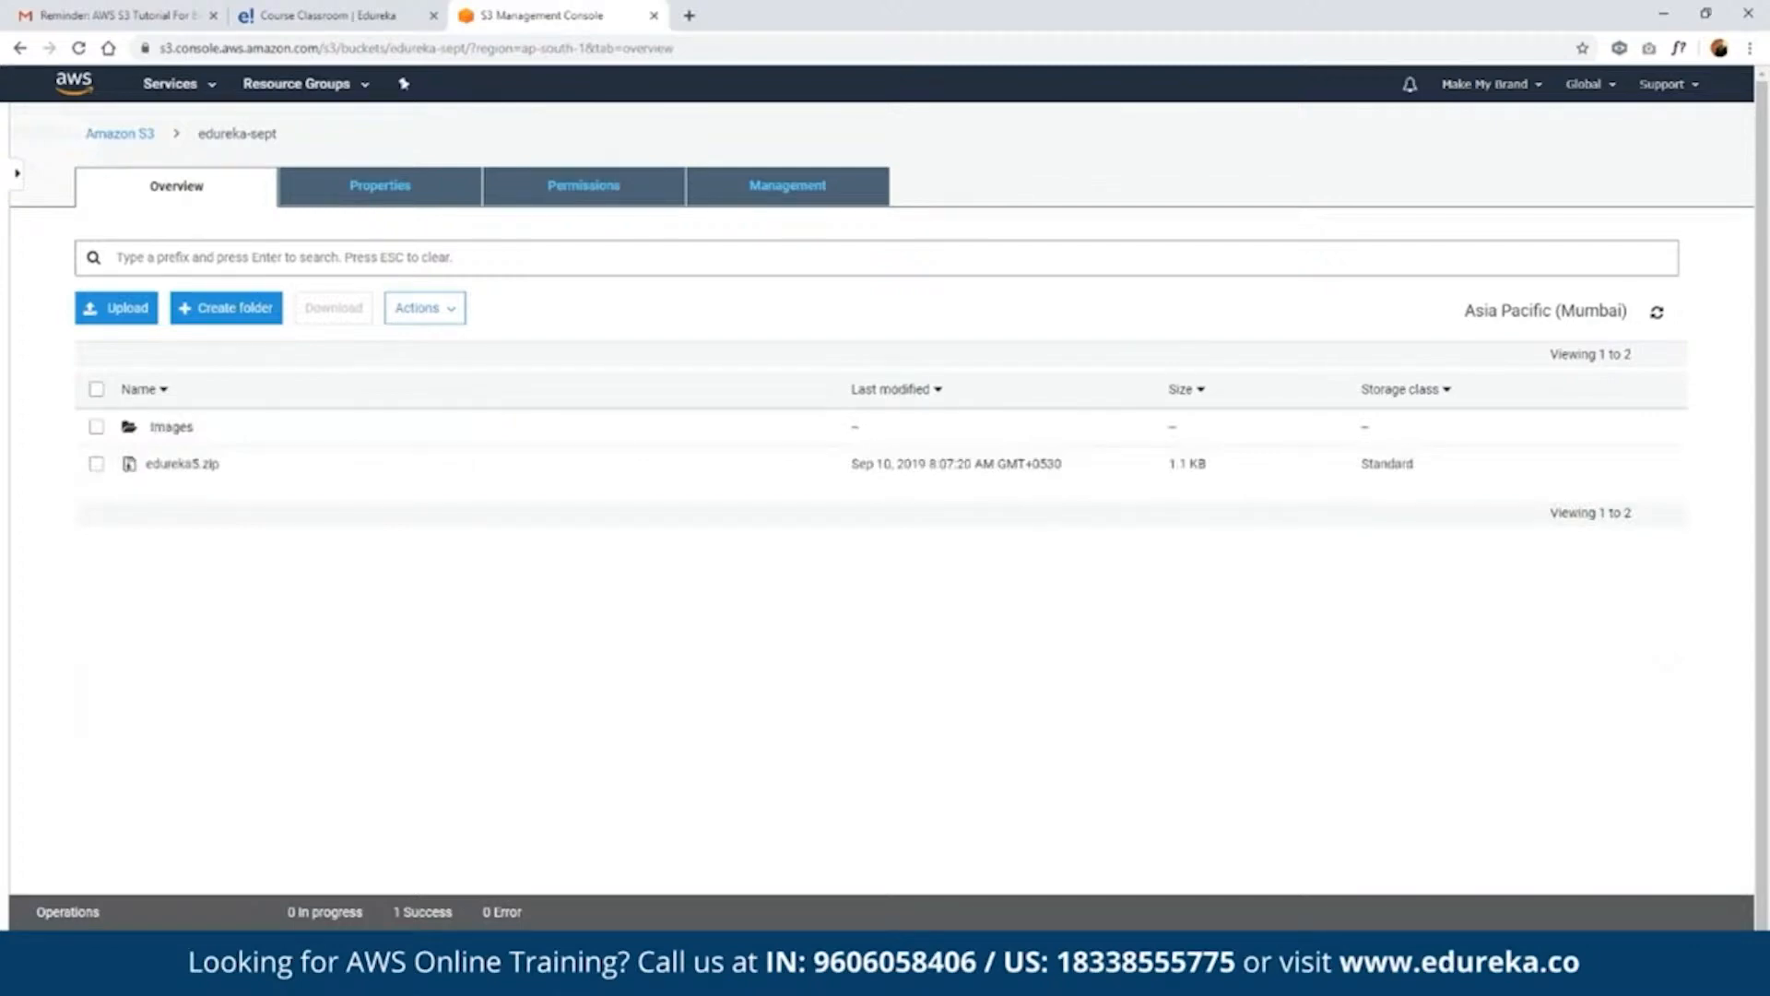
# - Upload three PNG images into the Images folder with default permissions and the Standard storage class
pyautogui.click(171, 426)
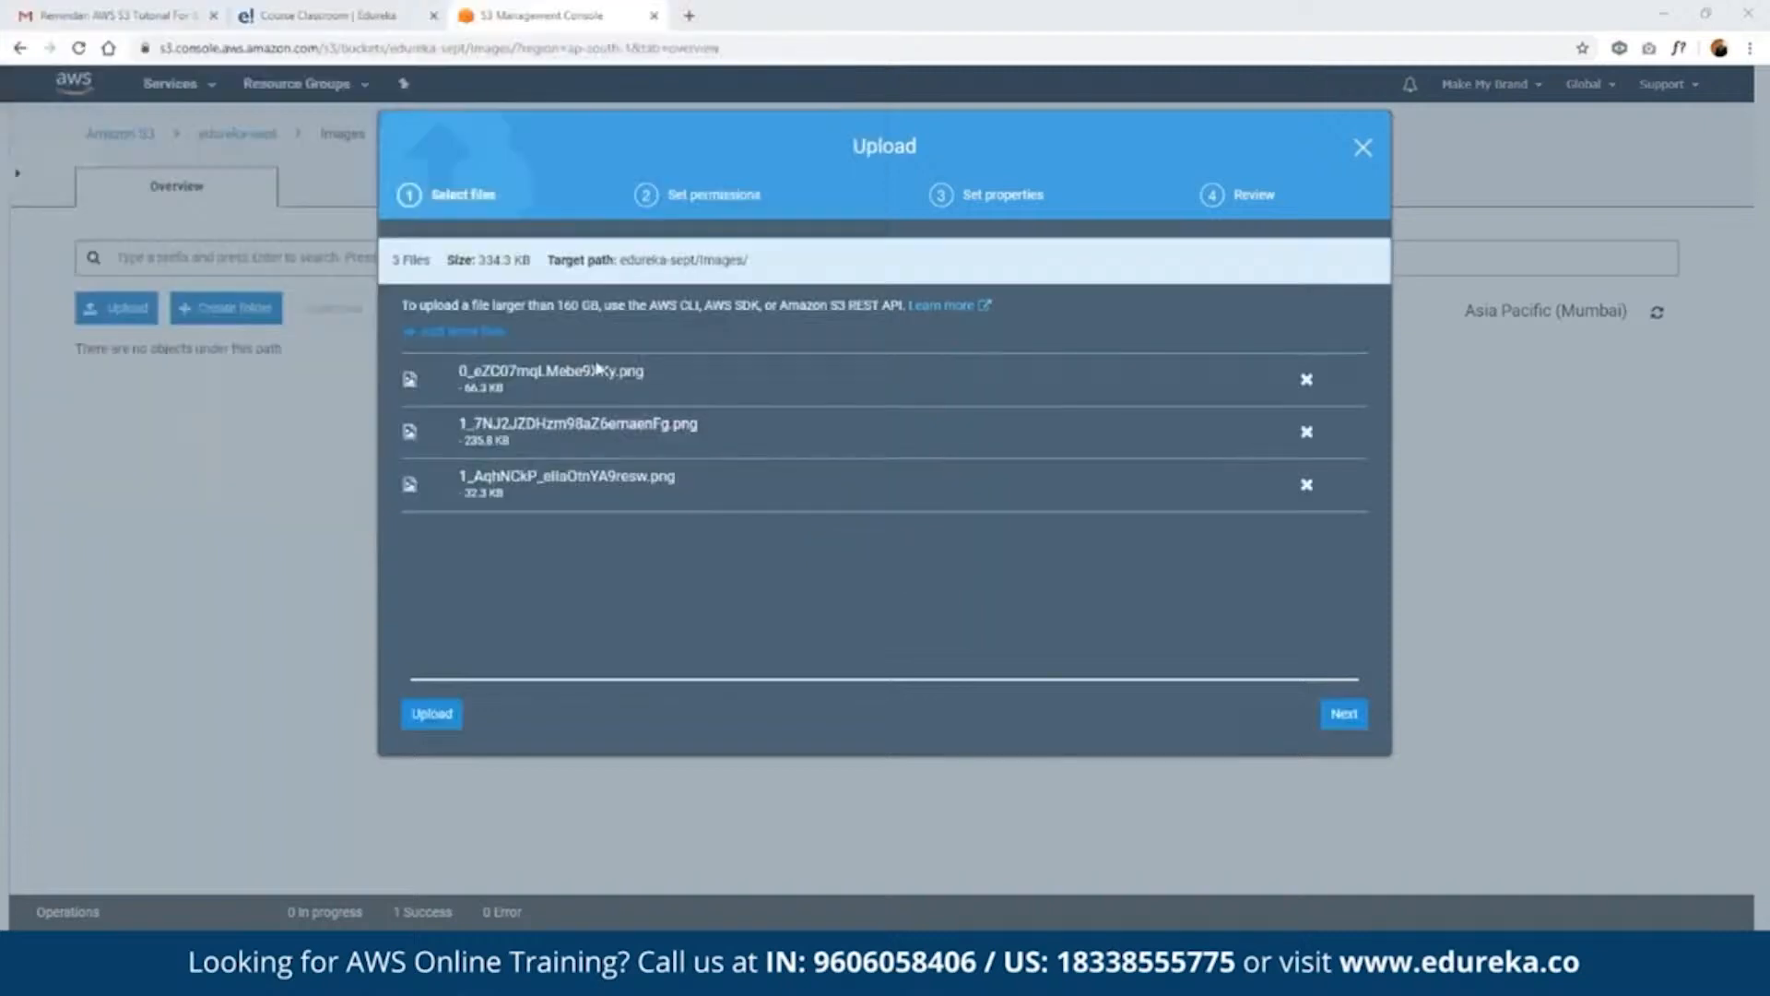
pyautogui.click(1344, 714)
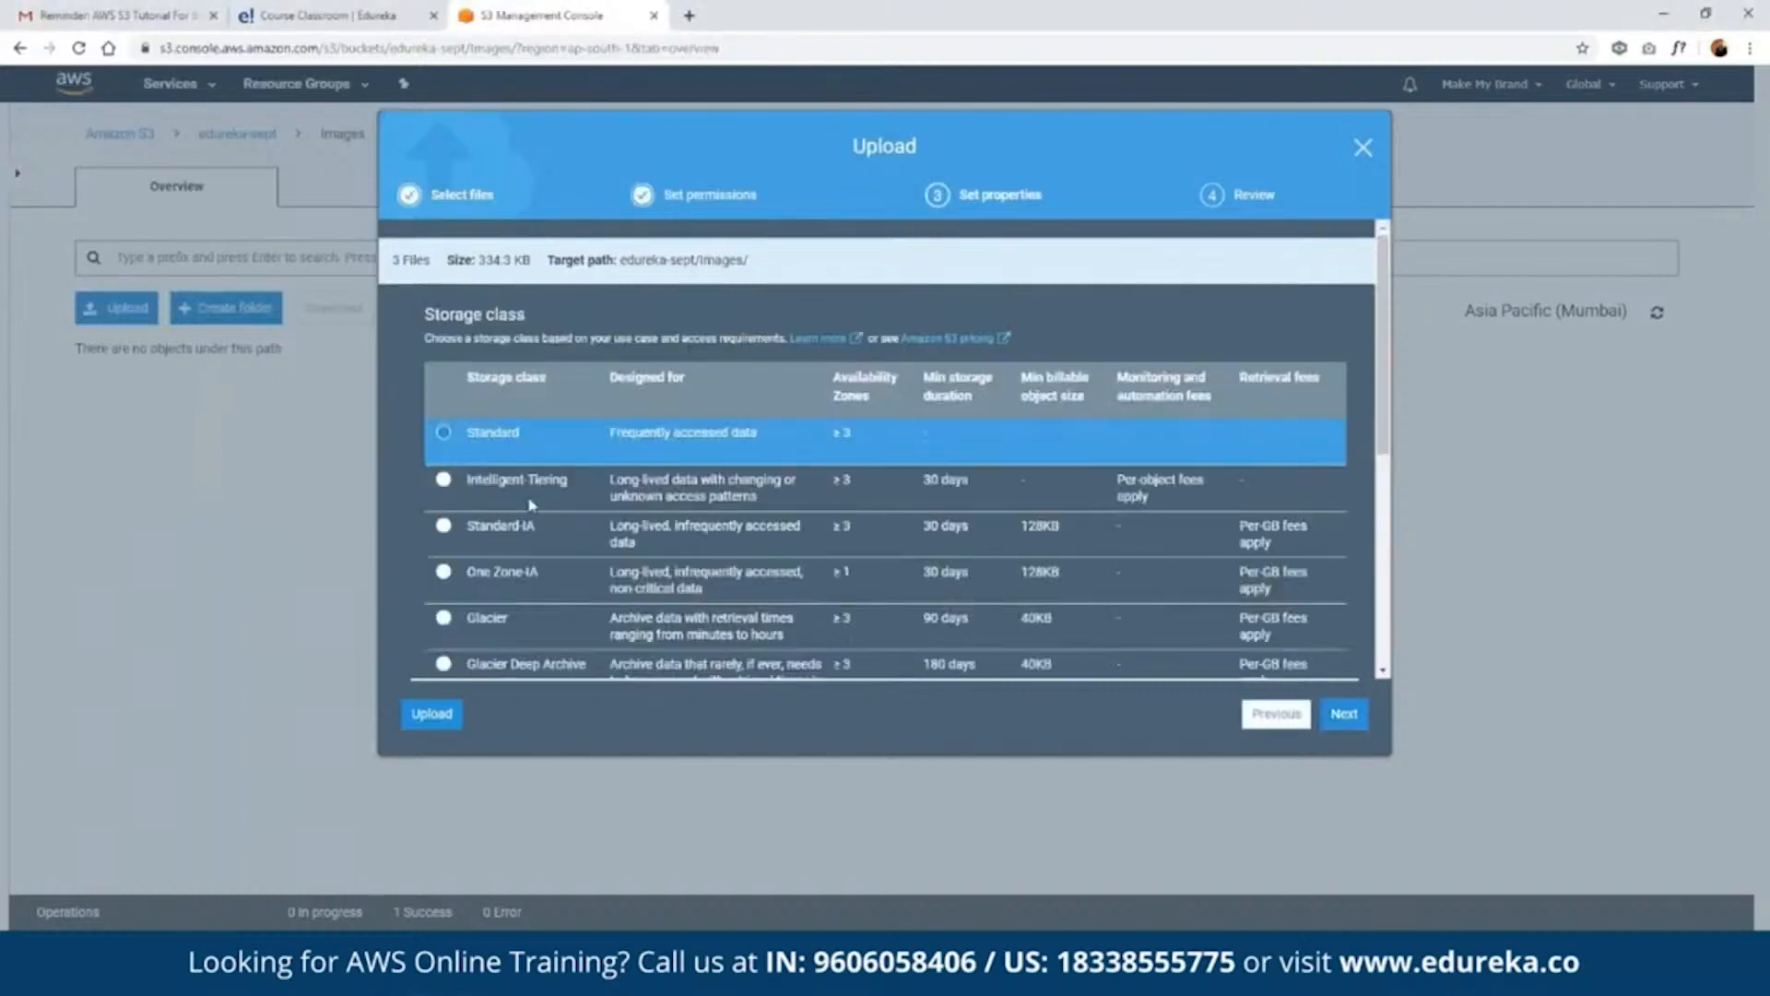
pyautogui.click(1336, 717)
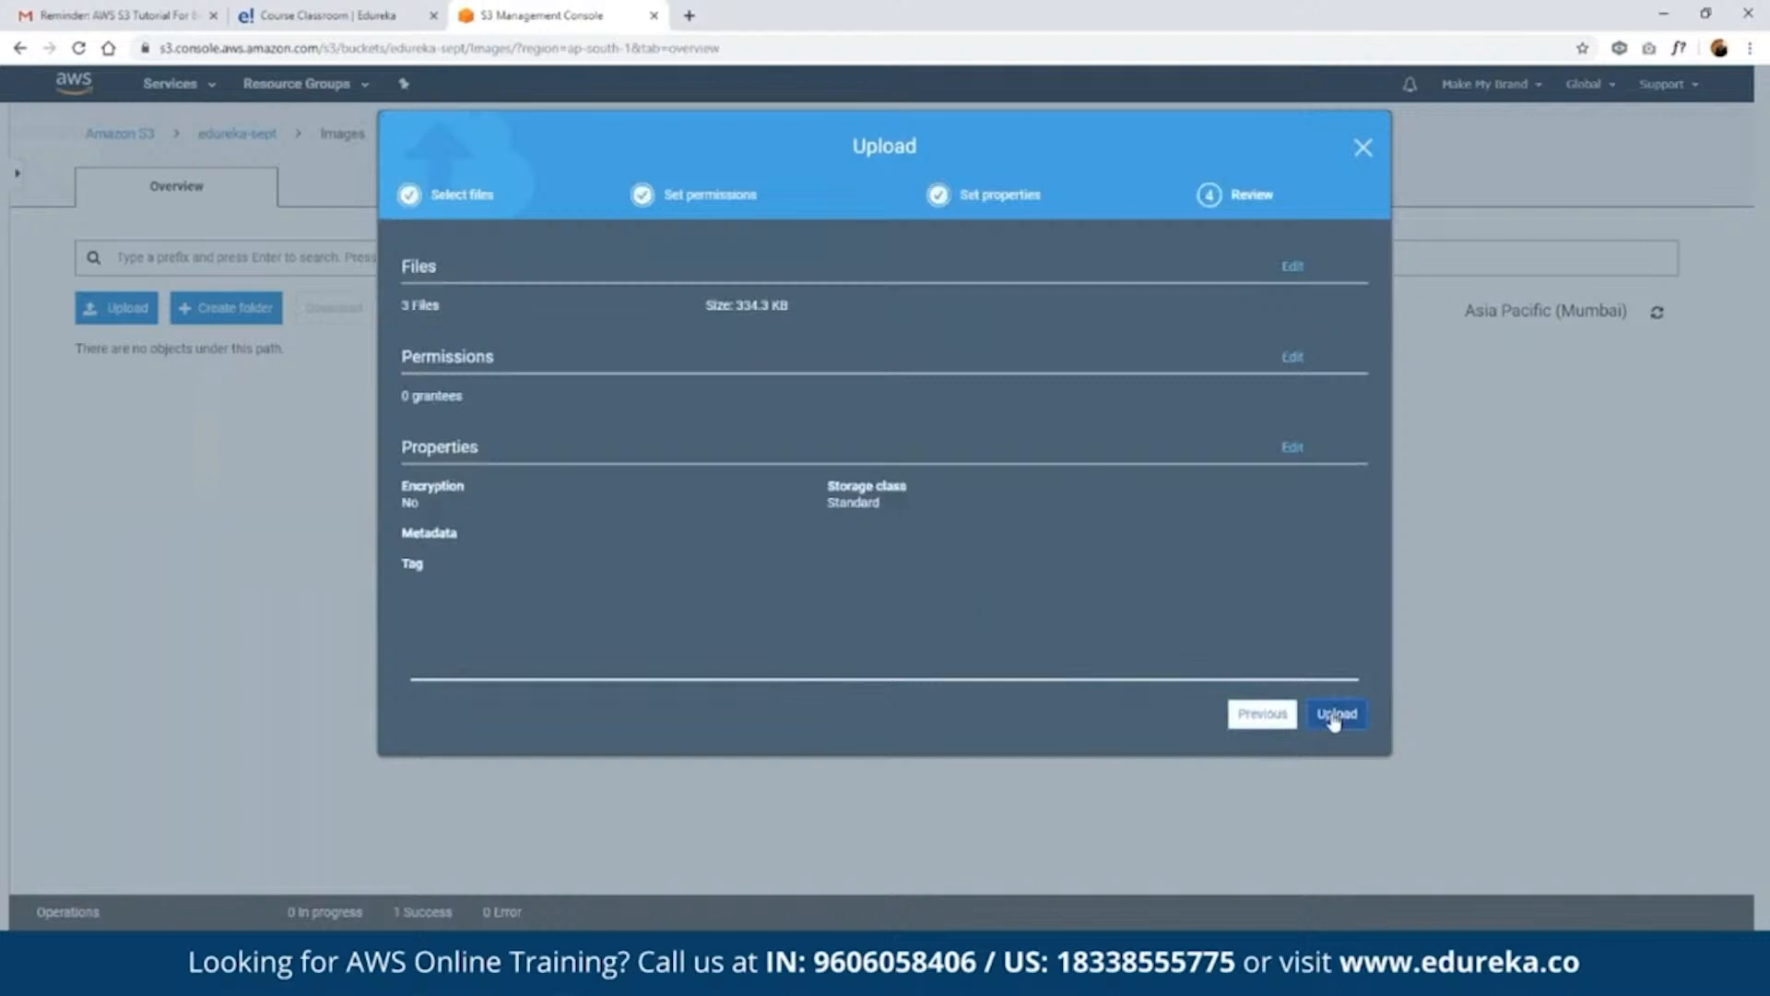
pyautogui.click(1335, 714)
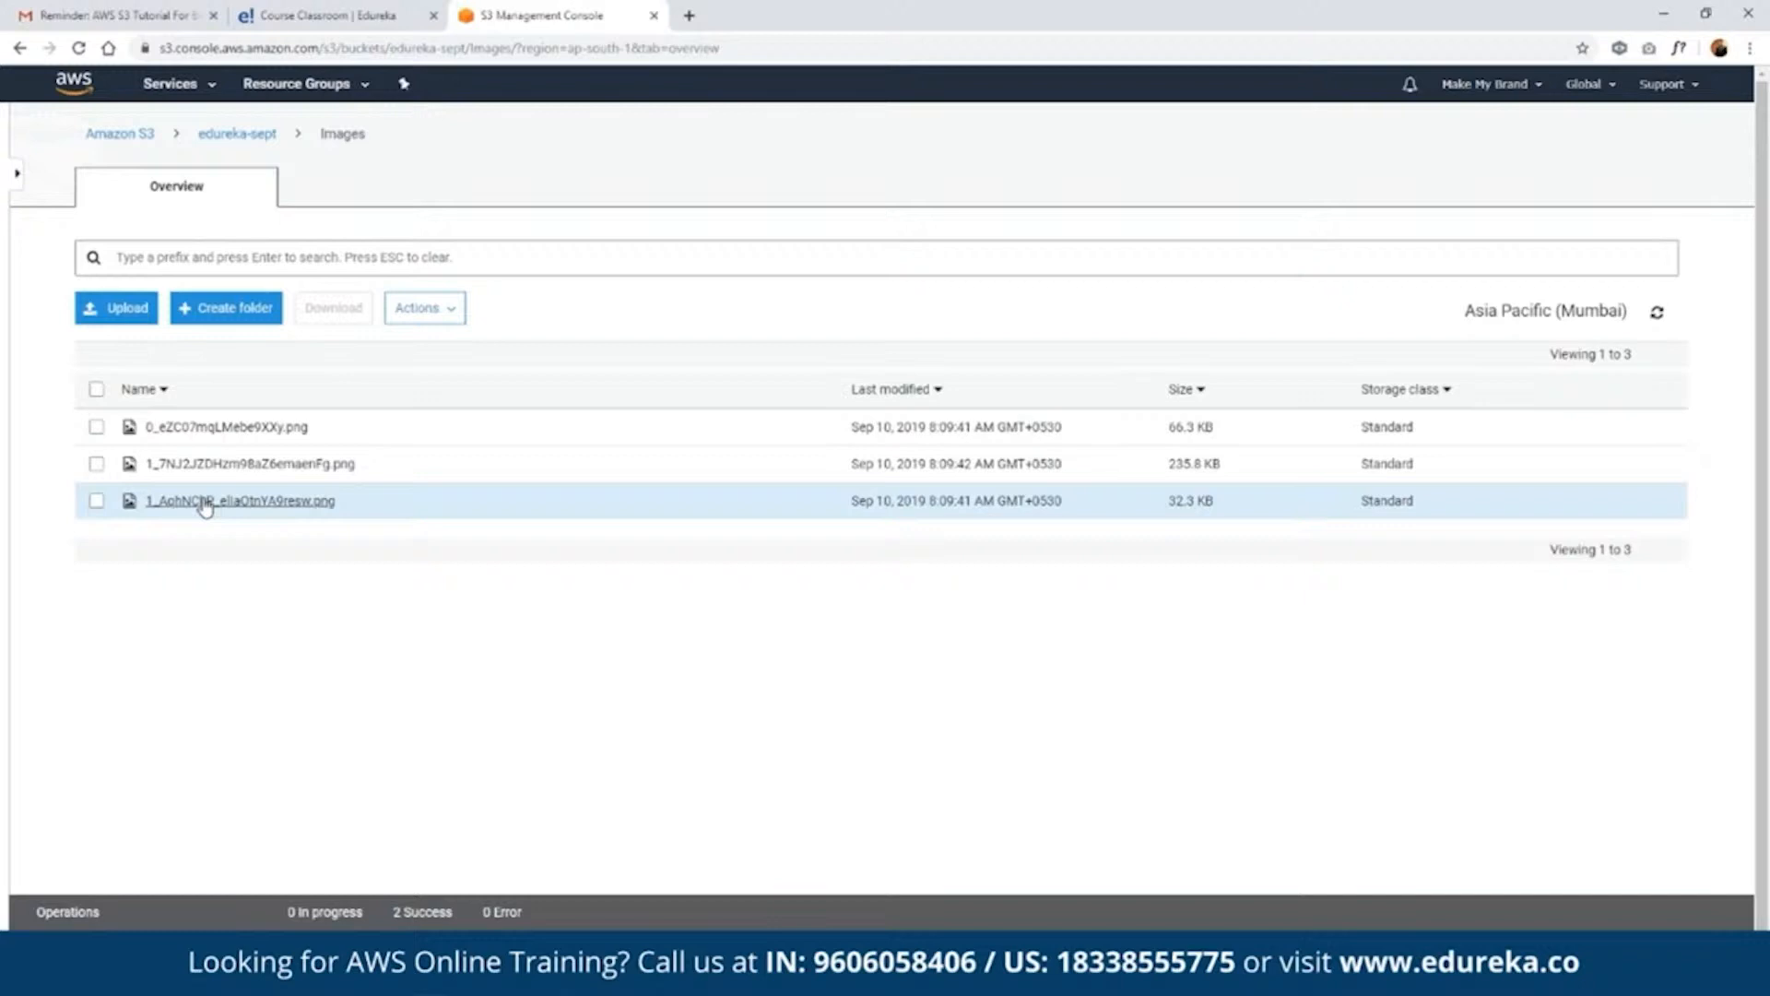
# - Make 1_AqhNCkP_ellaOtnYA9resw.png public and view it through its object URL in a new browser tab, returning to the S3 console
pyautogui.click(204, 502)
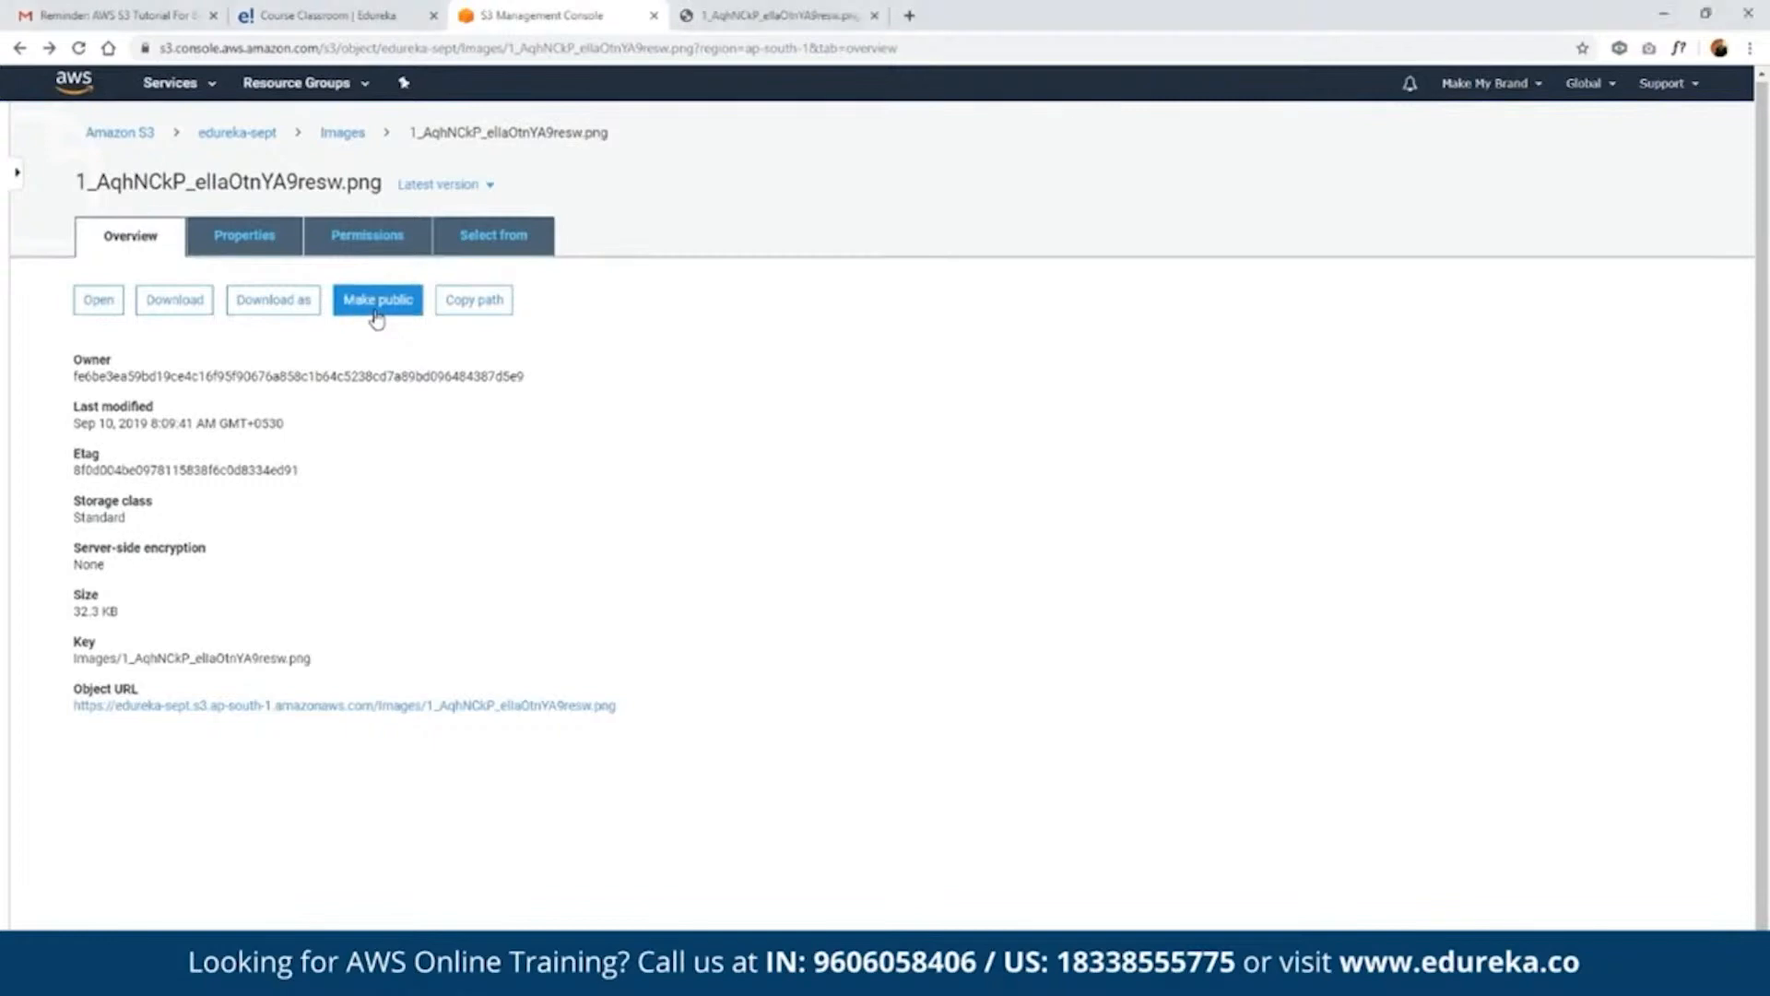
pyautogui.click(377, 304)
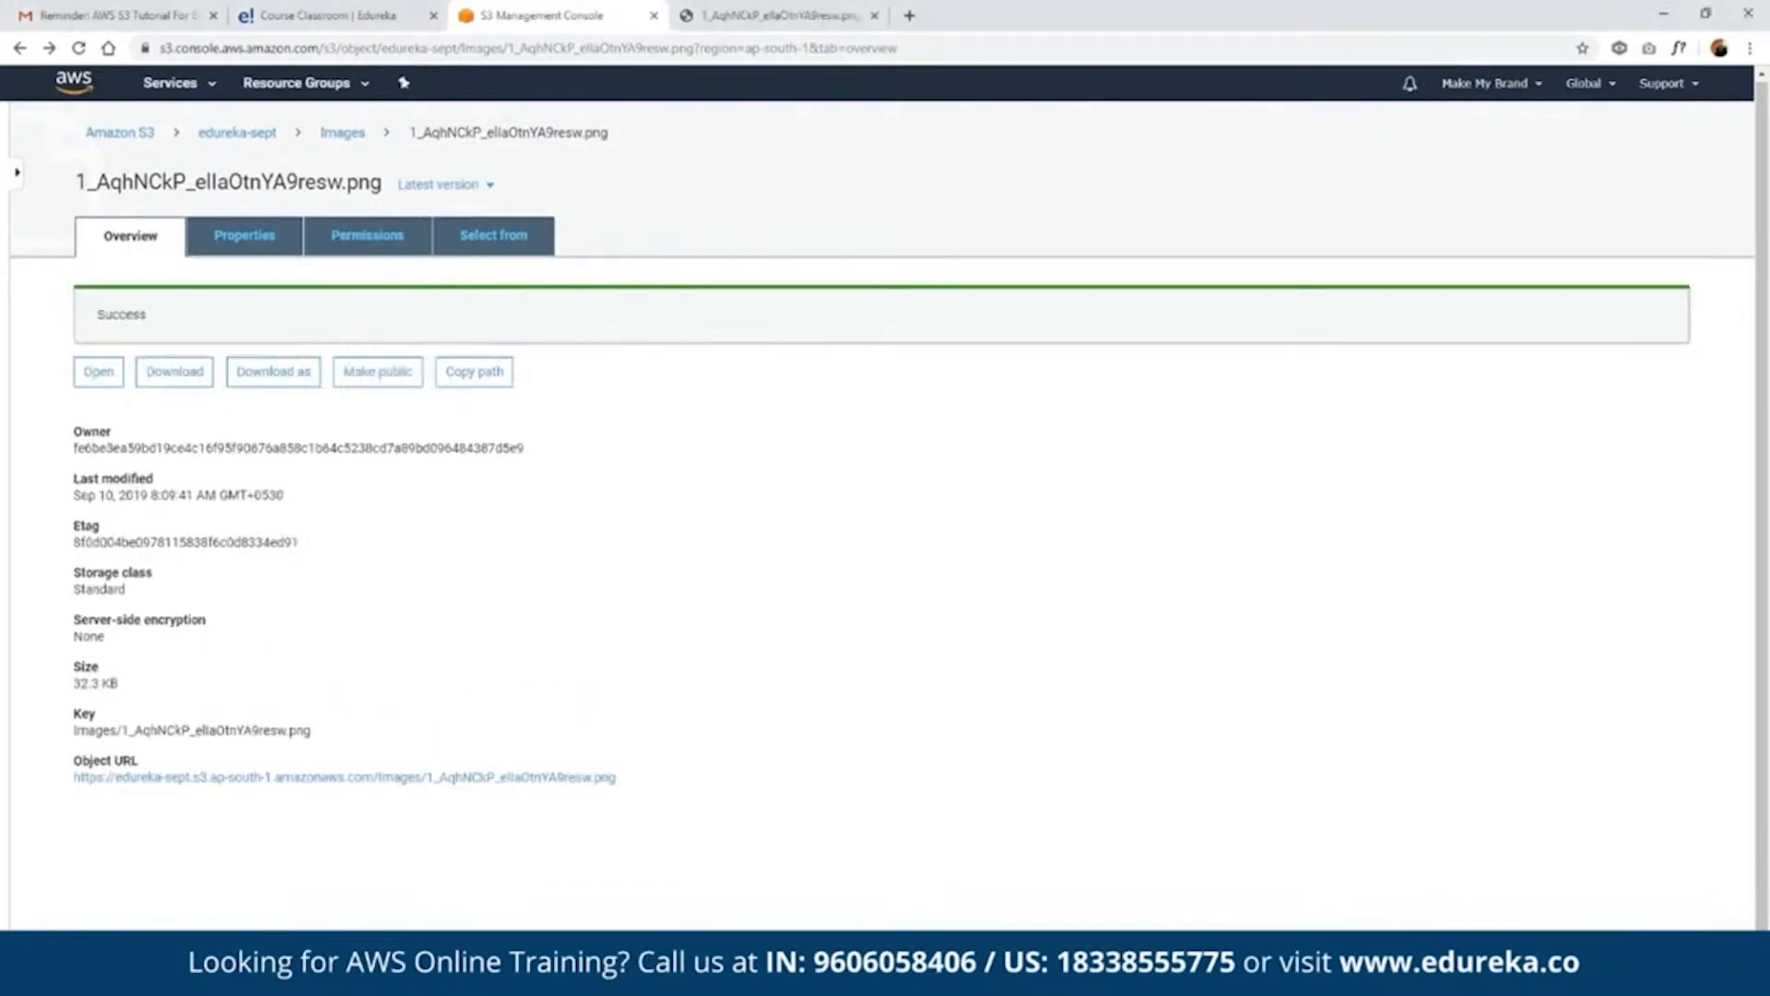
pyautogui.rightClick(401, 777)
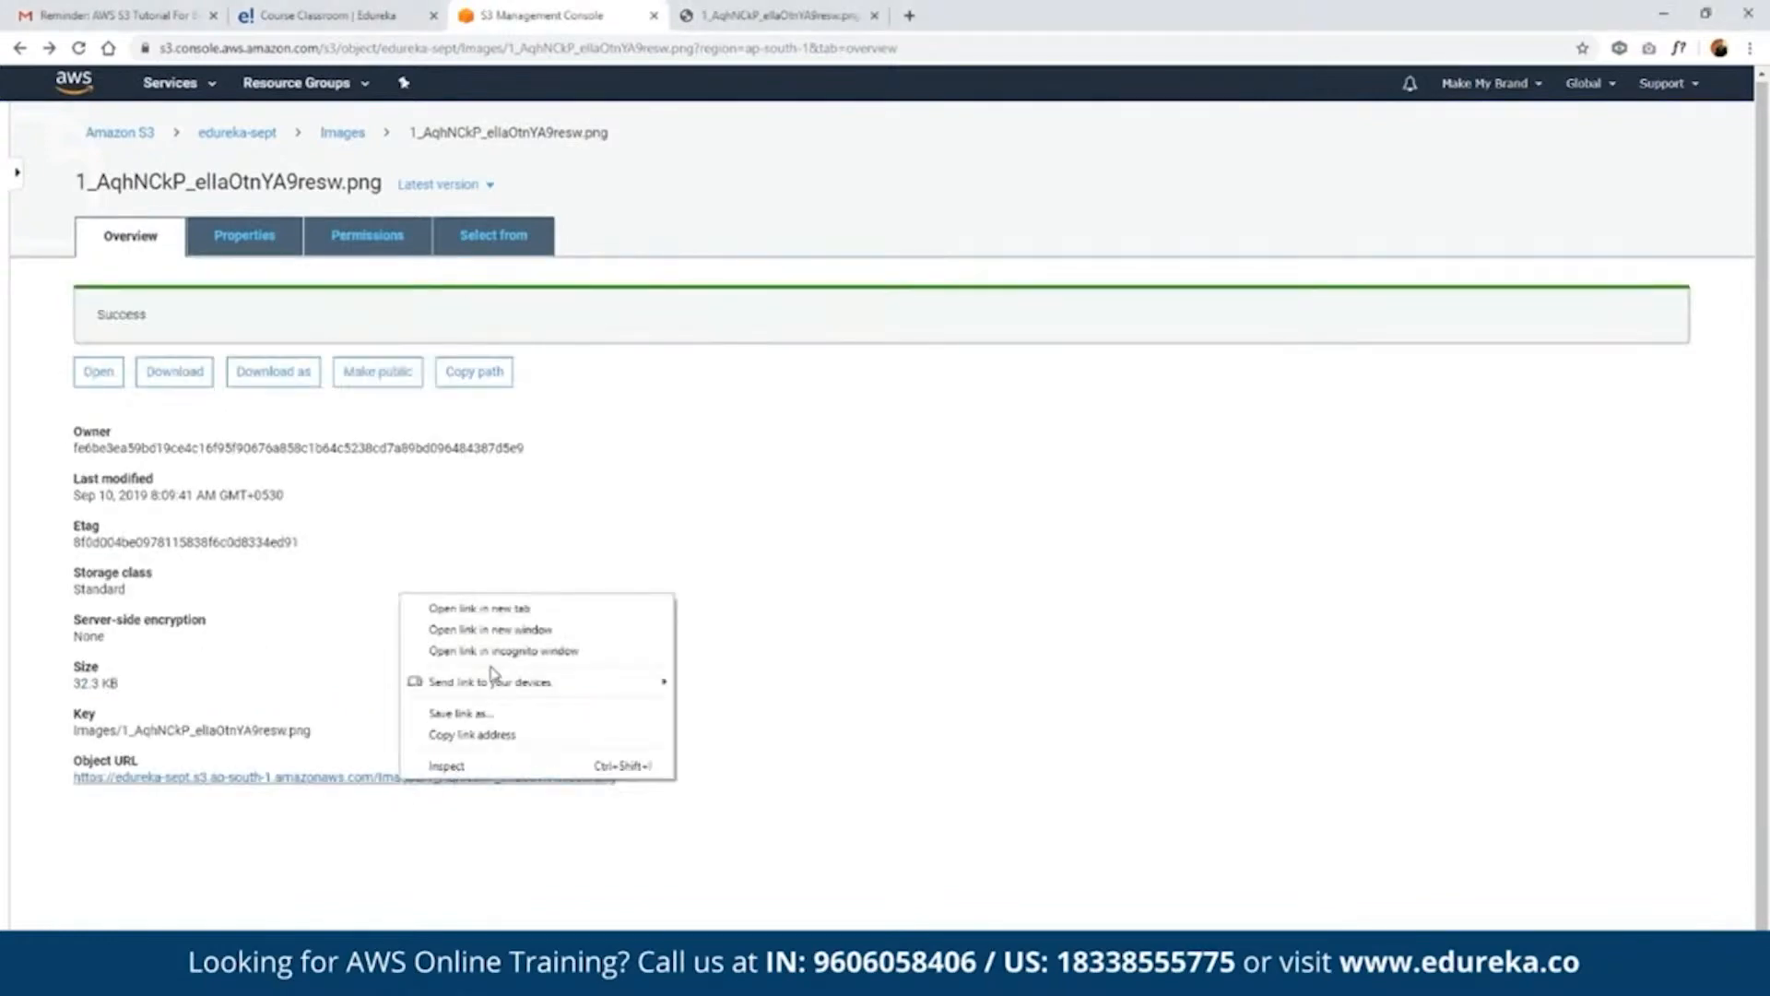
pyautogui.click(513, 607)
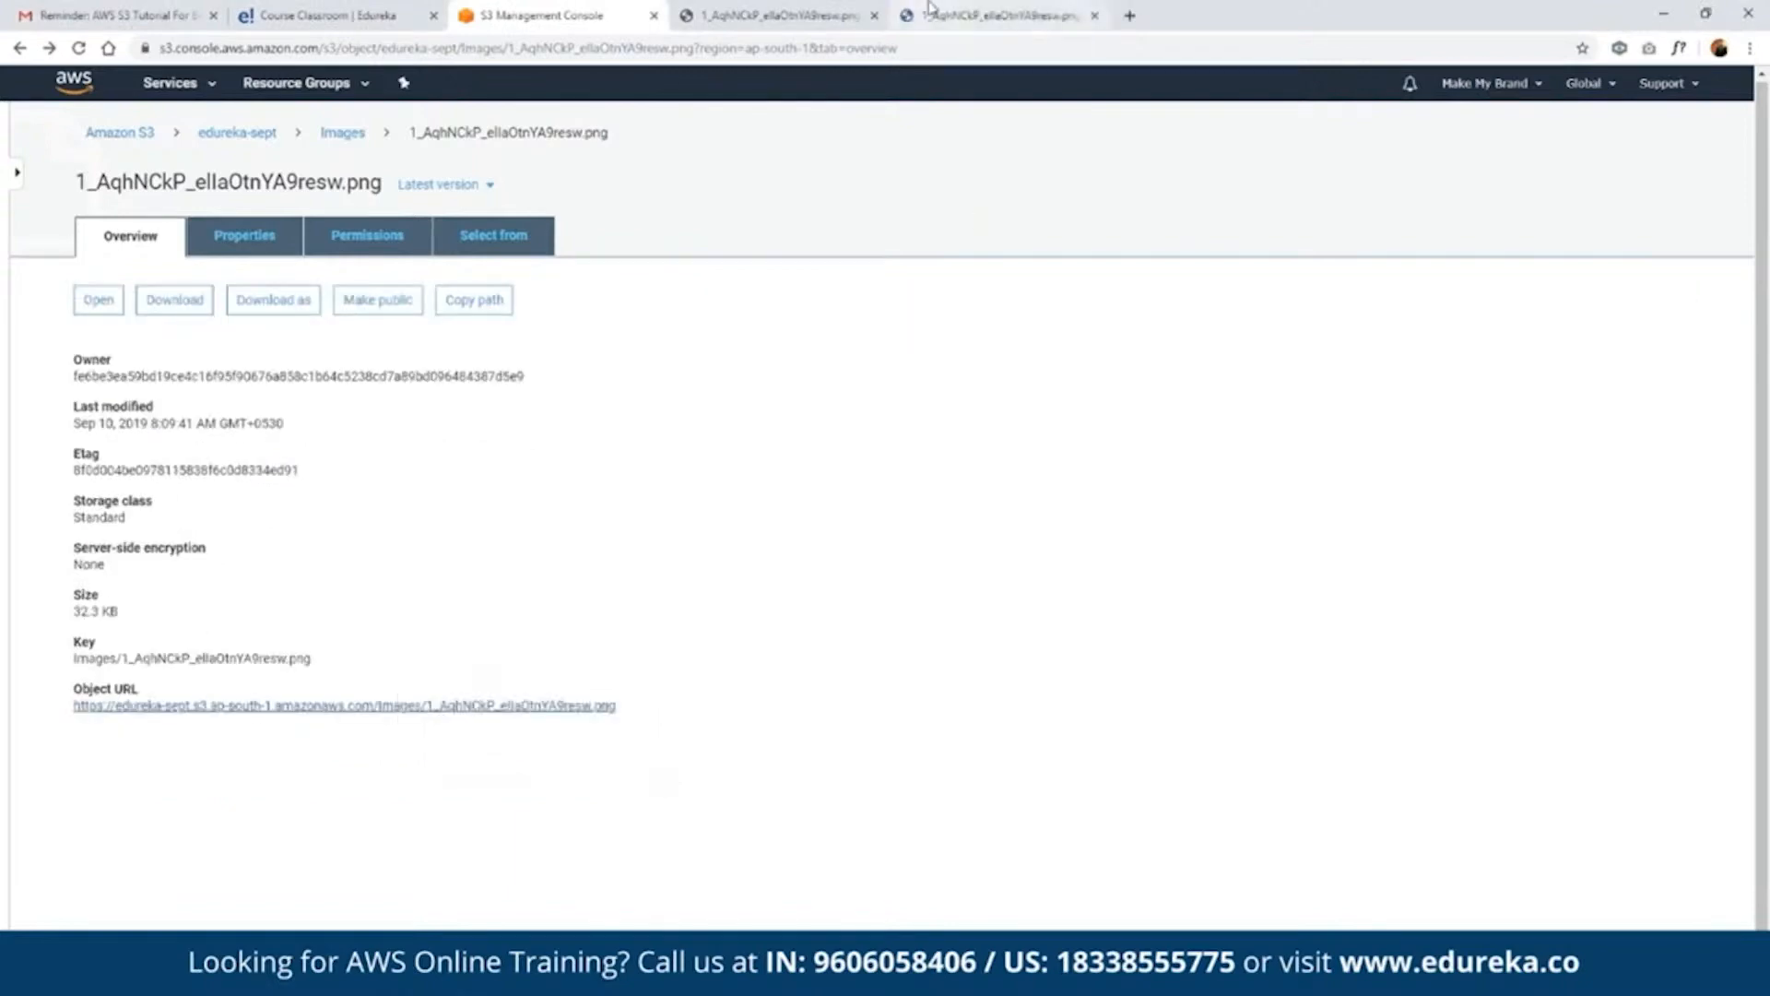
pyautogui.click(931, 8)
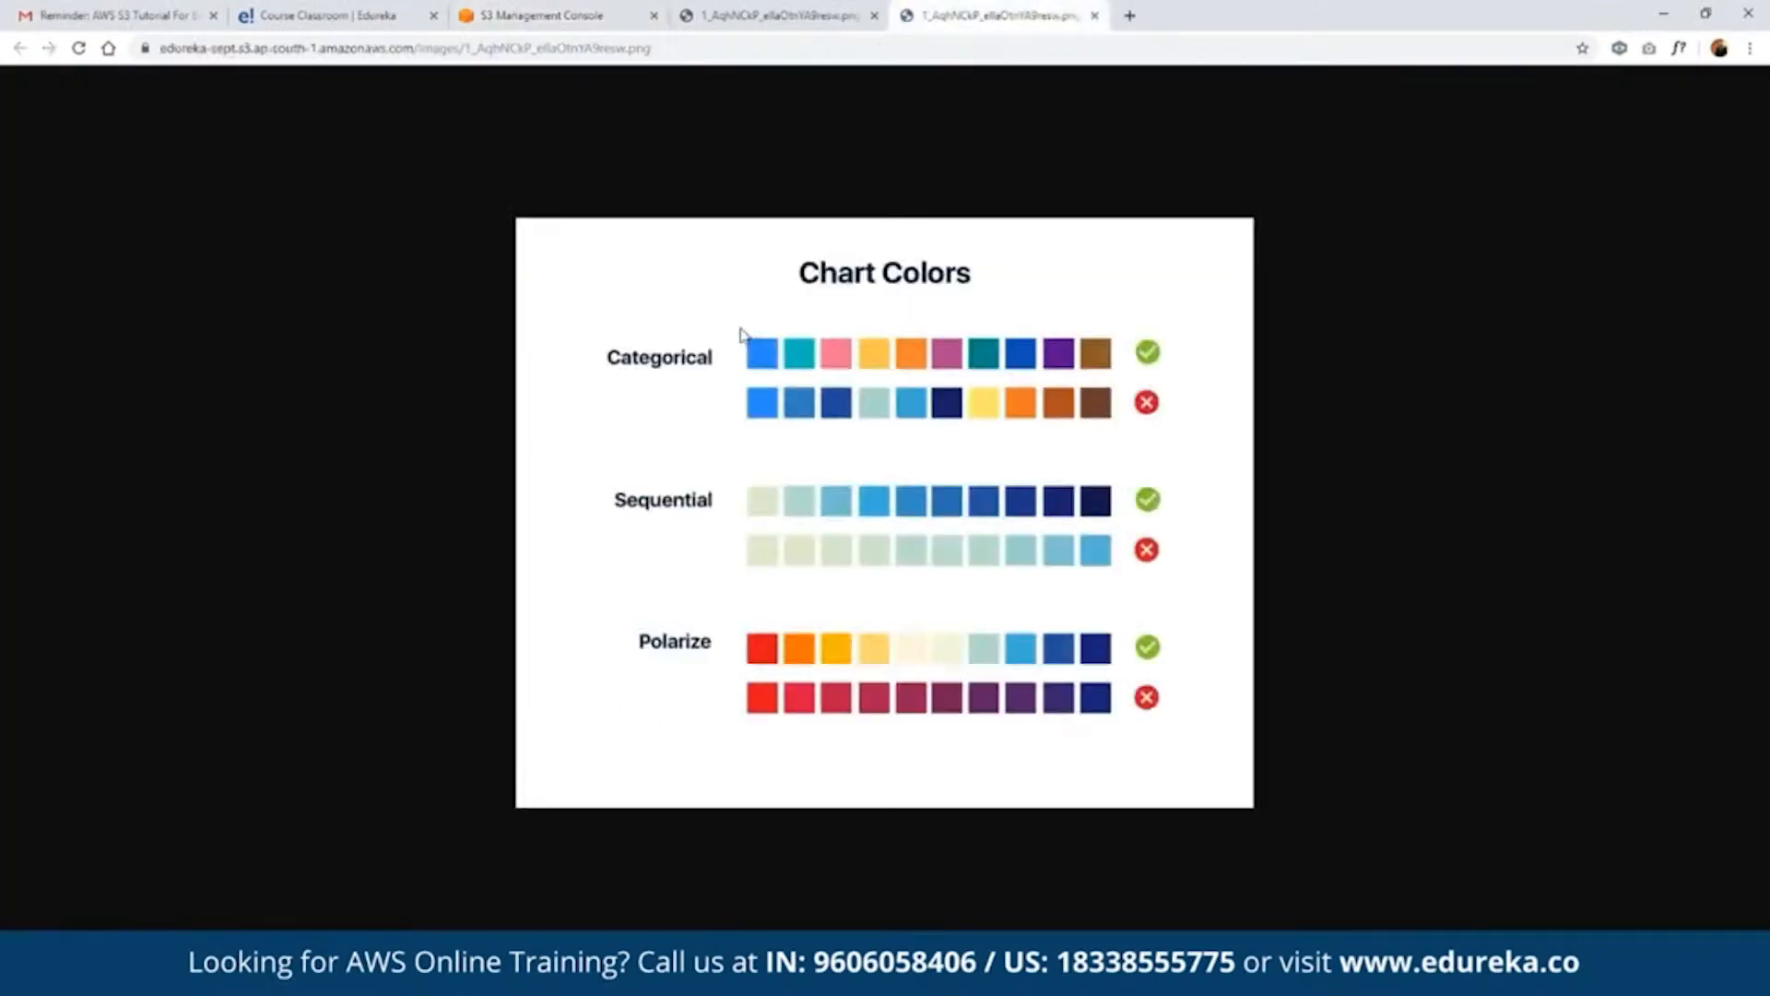
pyautogui.click(610, 8)
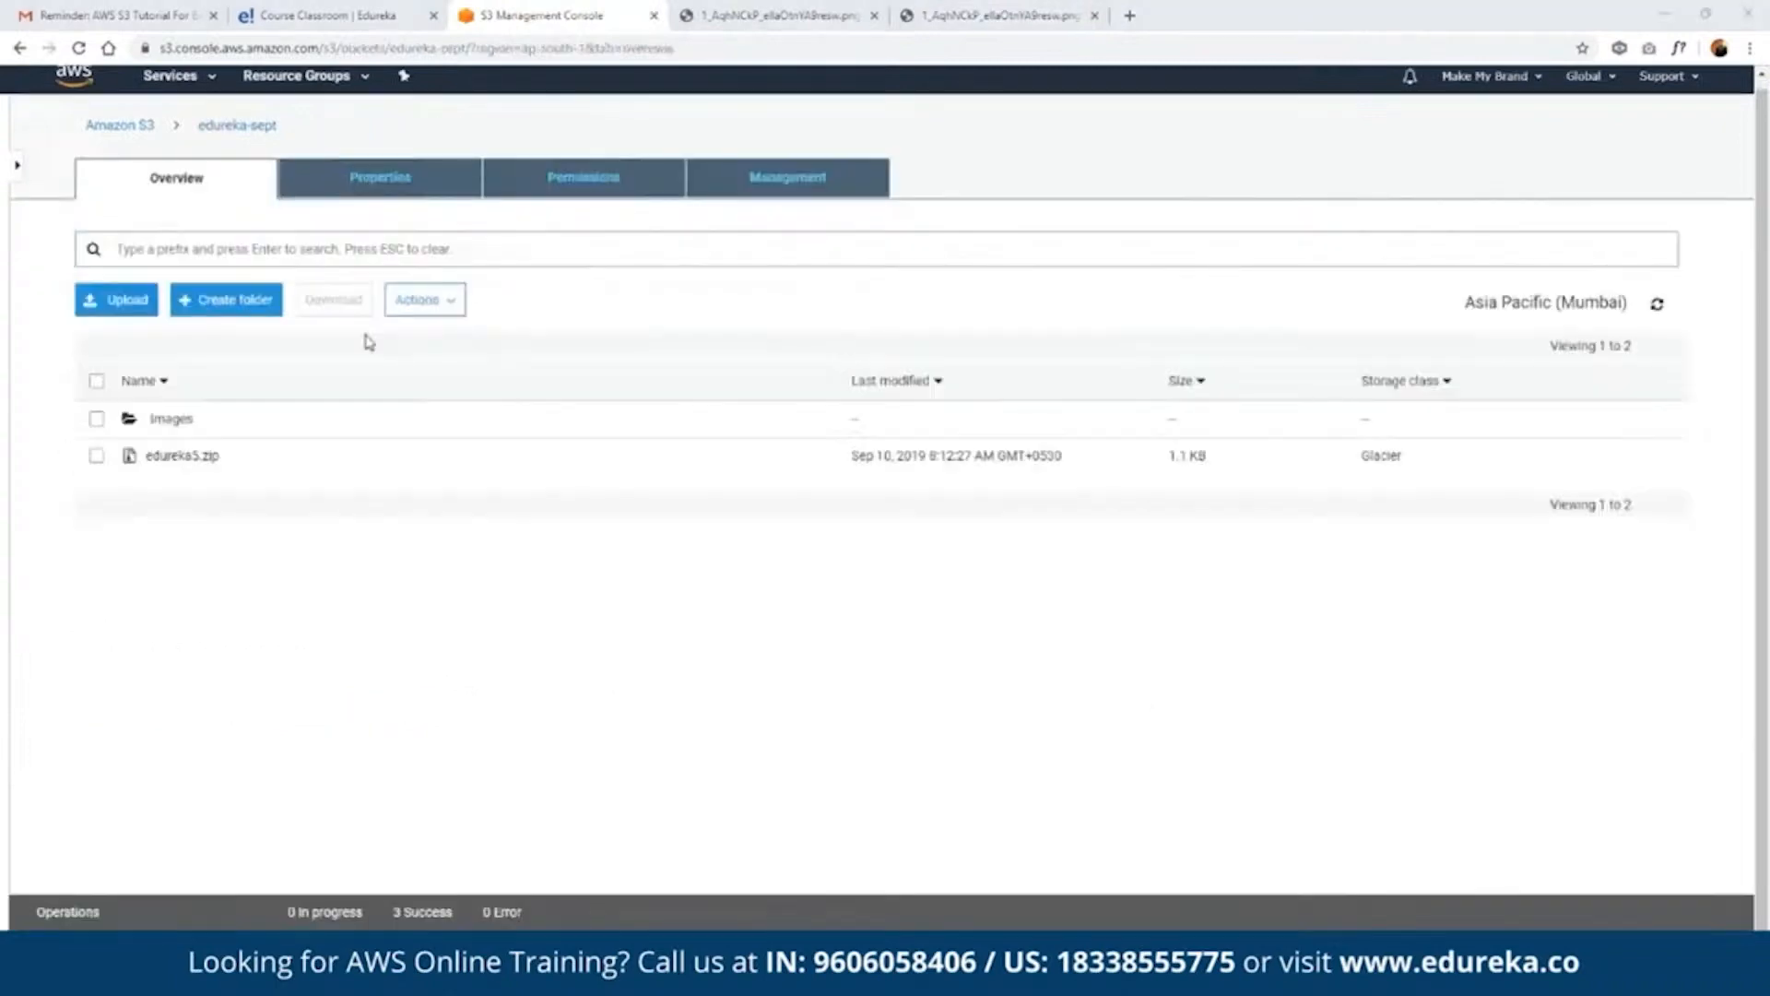
# - Upload edureka.html and nav.png to the edureka-sept bucket without public read access, using the Standard storage class
pyautogui.click(122, 313)
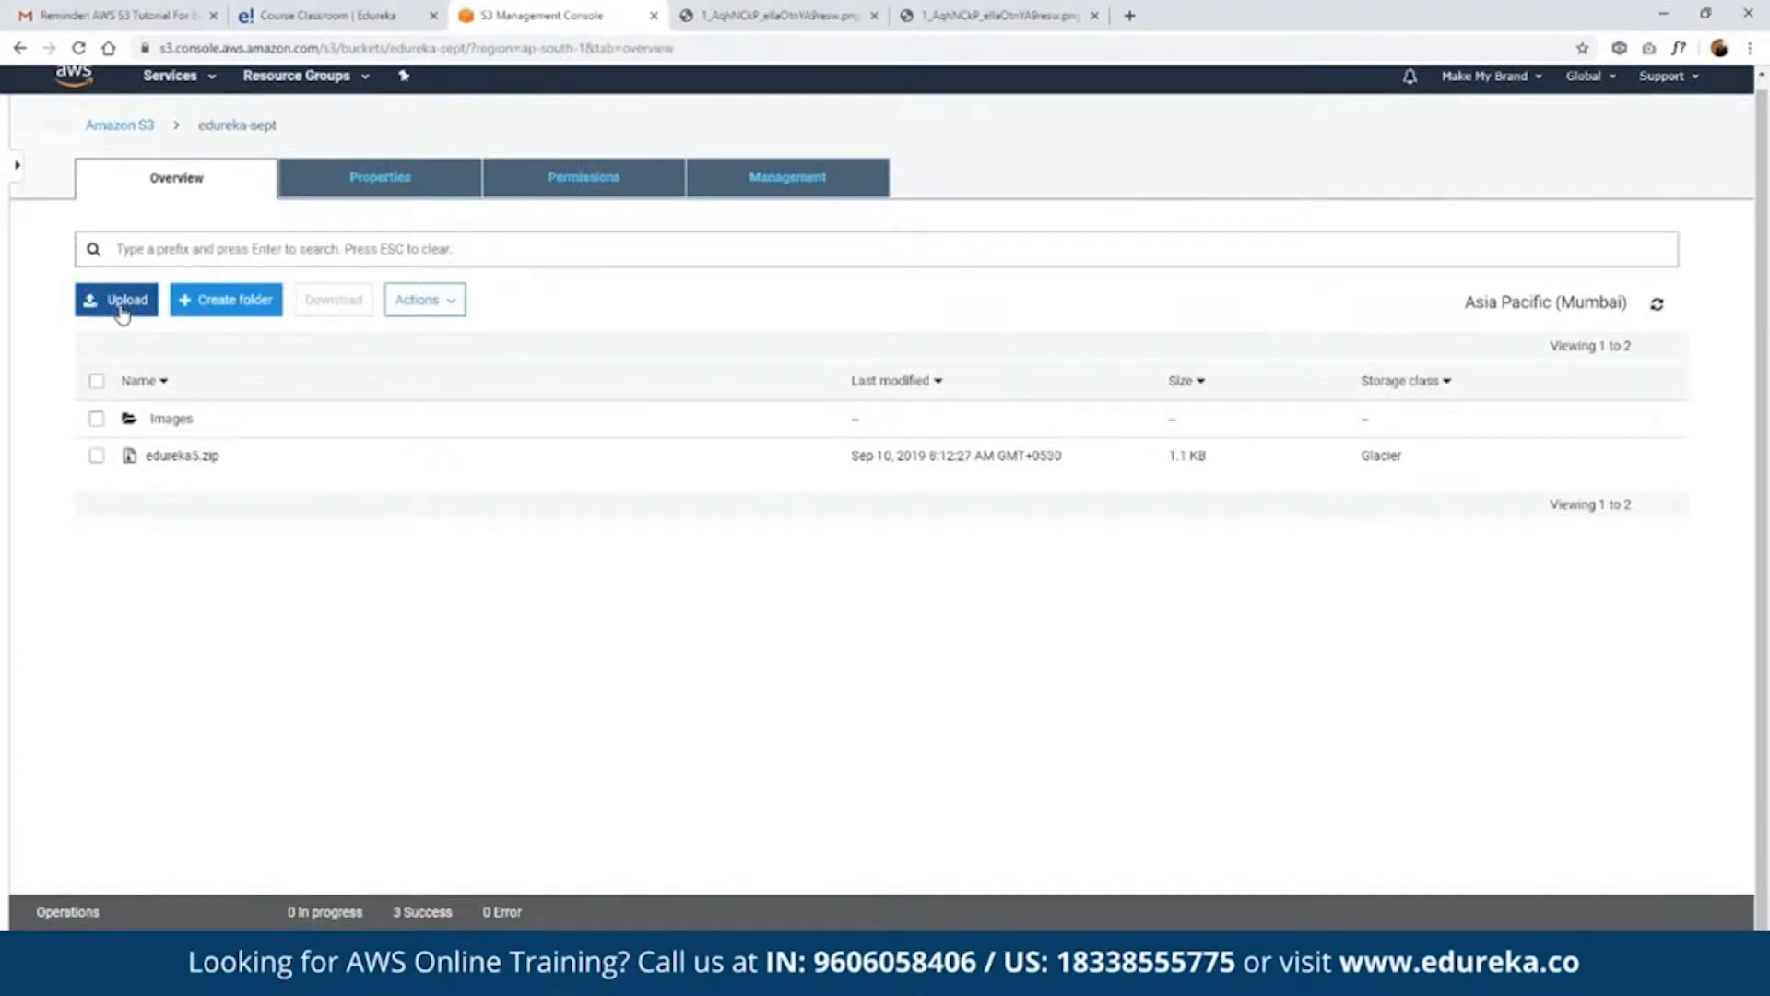
pyautogui.click(122, 314)
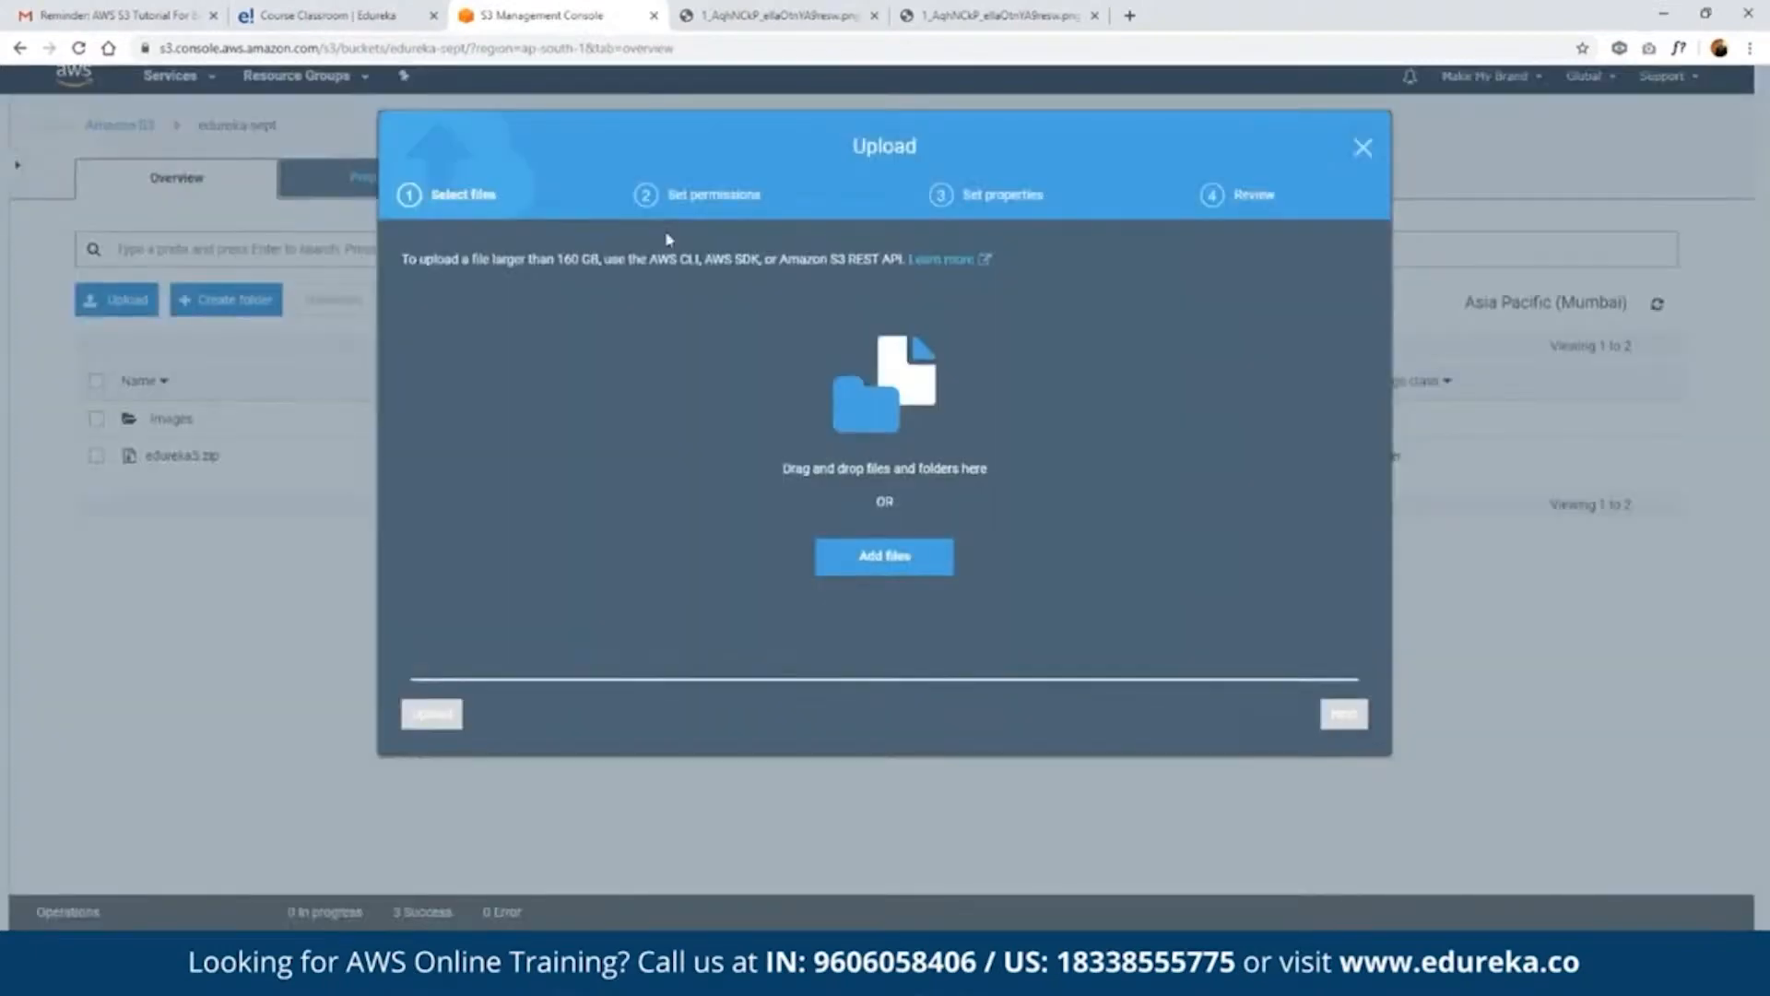
pyautogui.click(886, 574)
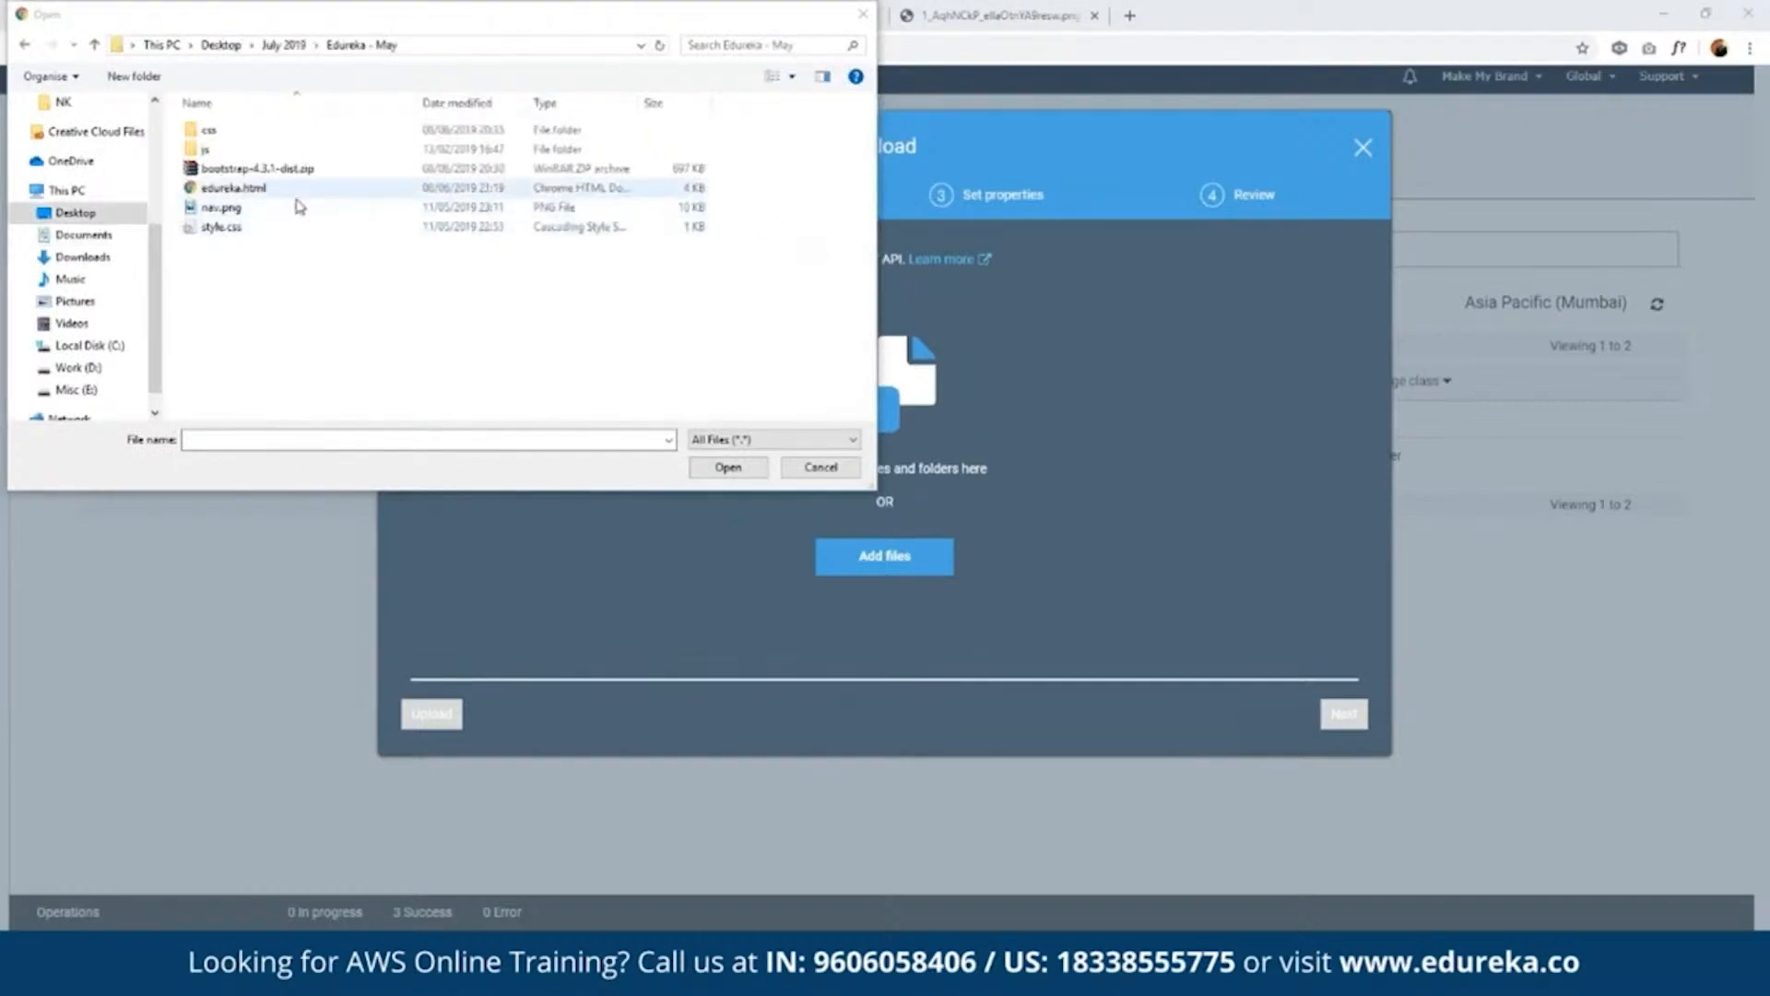
pyautogui.click(255, 191)
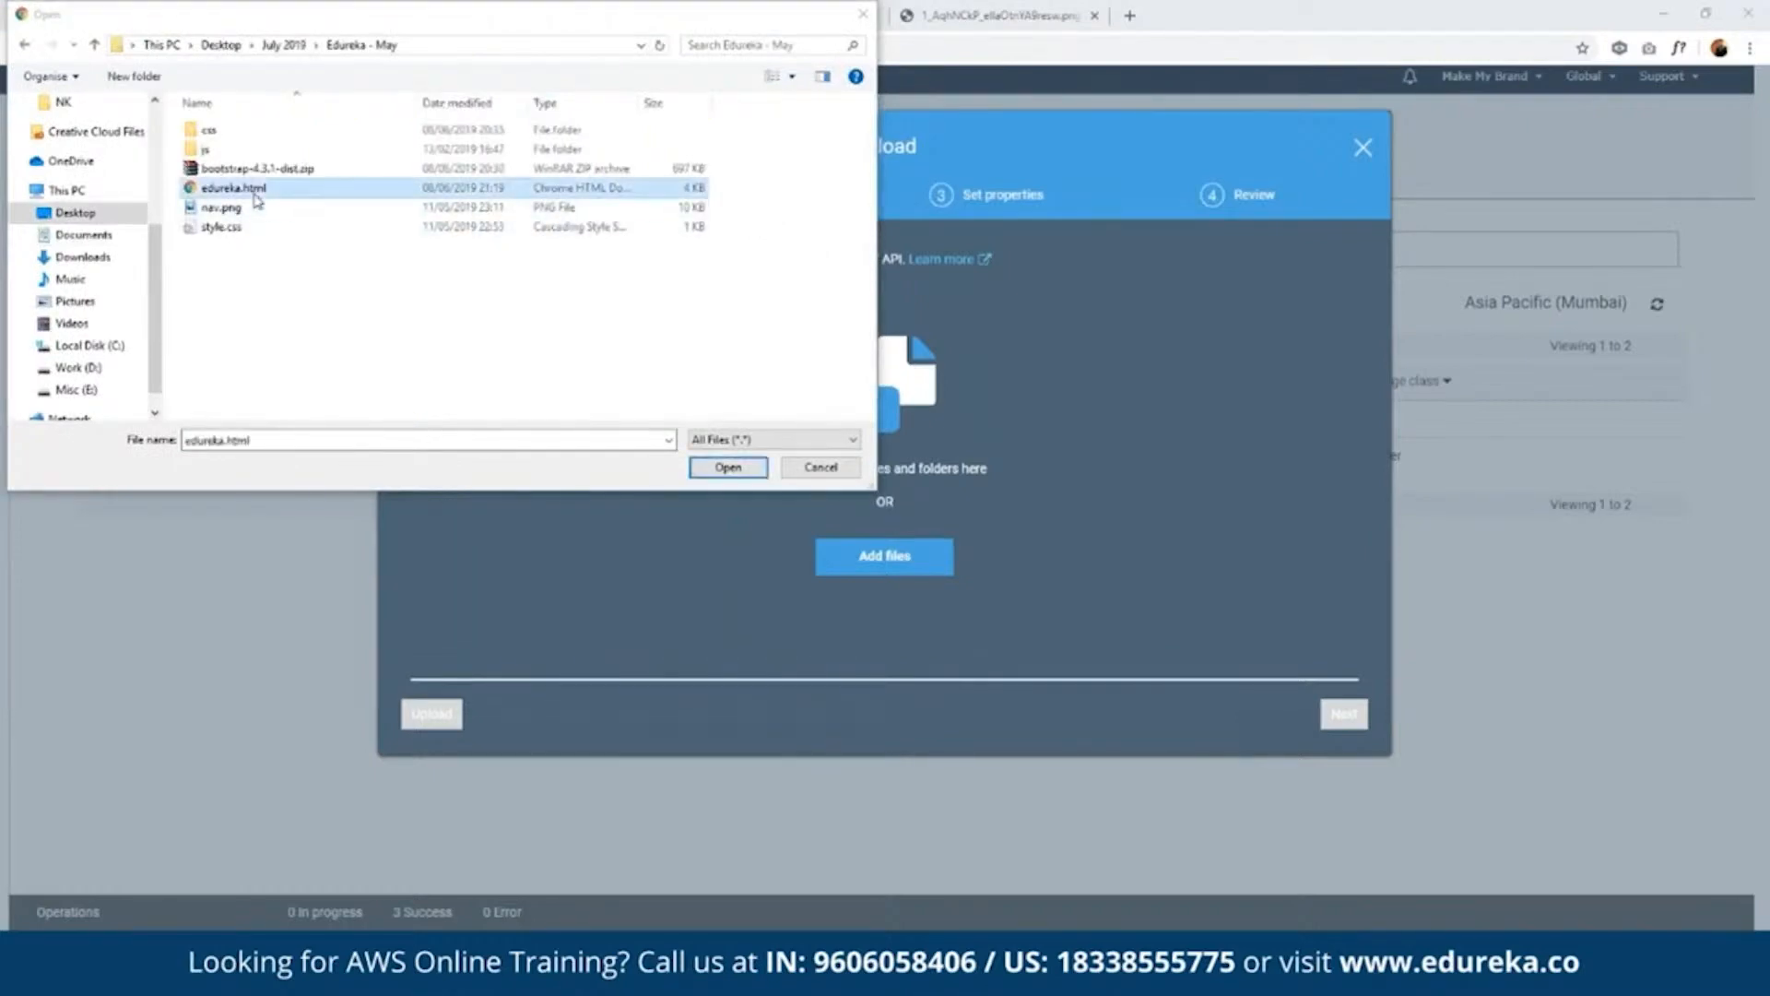
pyautogui.keyDown('ctrl'); pyautogui.click(240, 207); pyautogui.keyUp('ctrl')
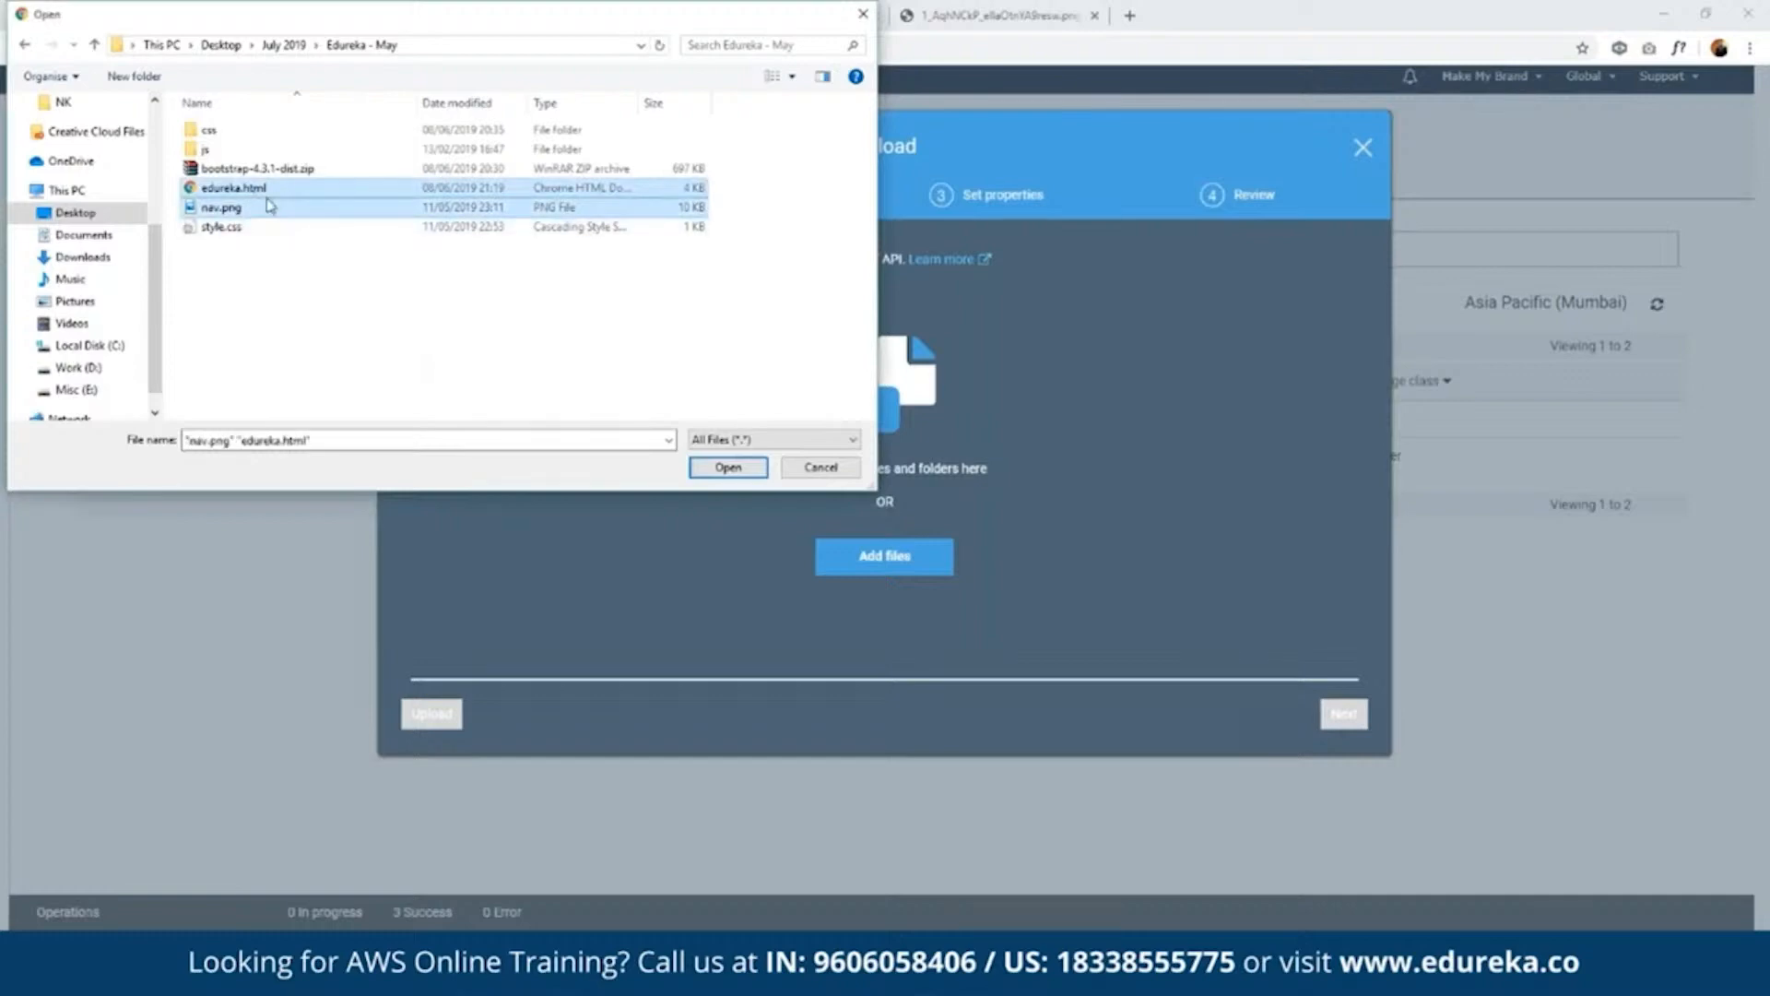
pyautogui.keyDown('ctrl'); pyautogui.click(269, 138); pyautogui.keyUp('ctrl')
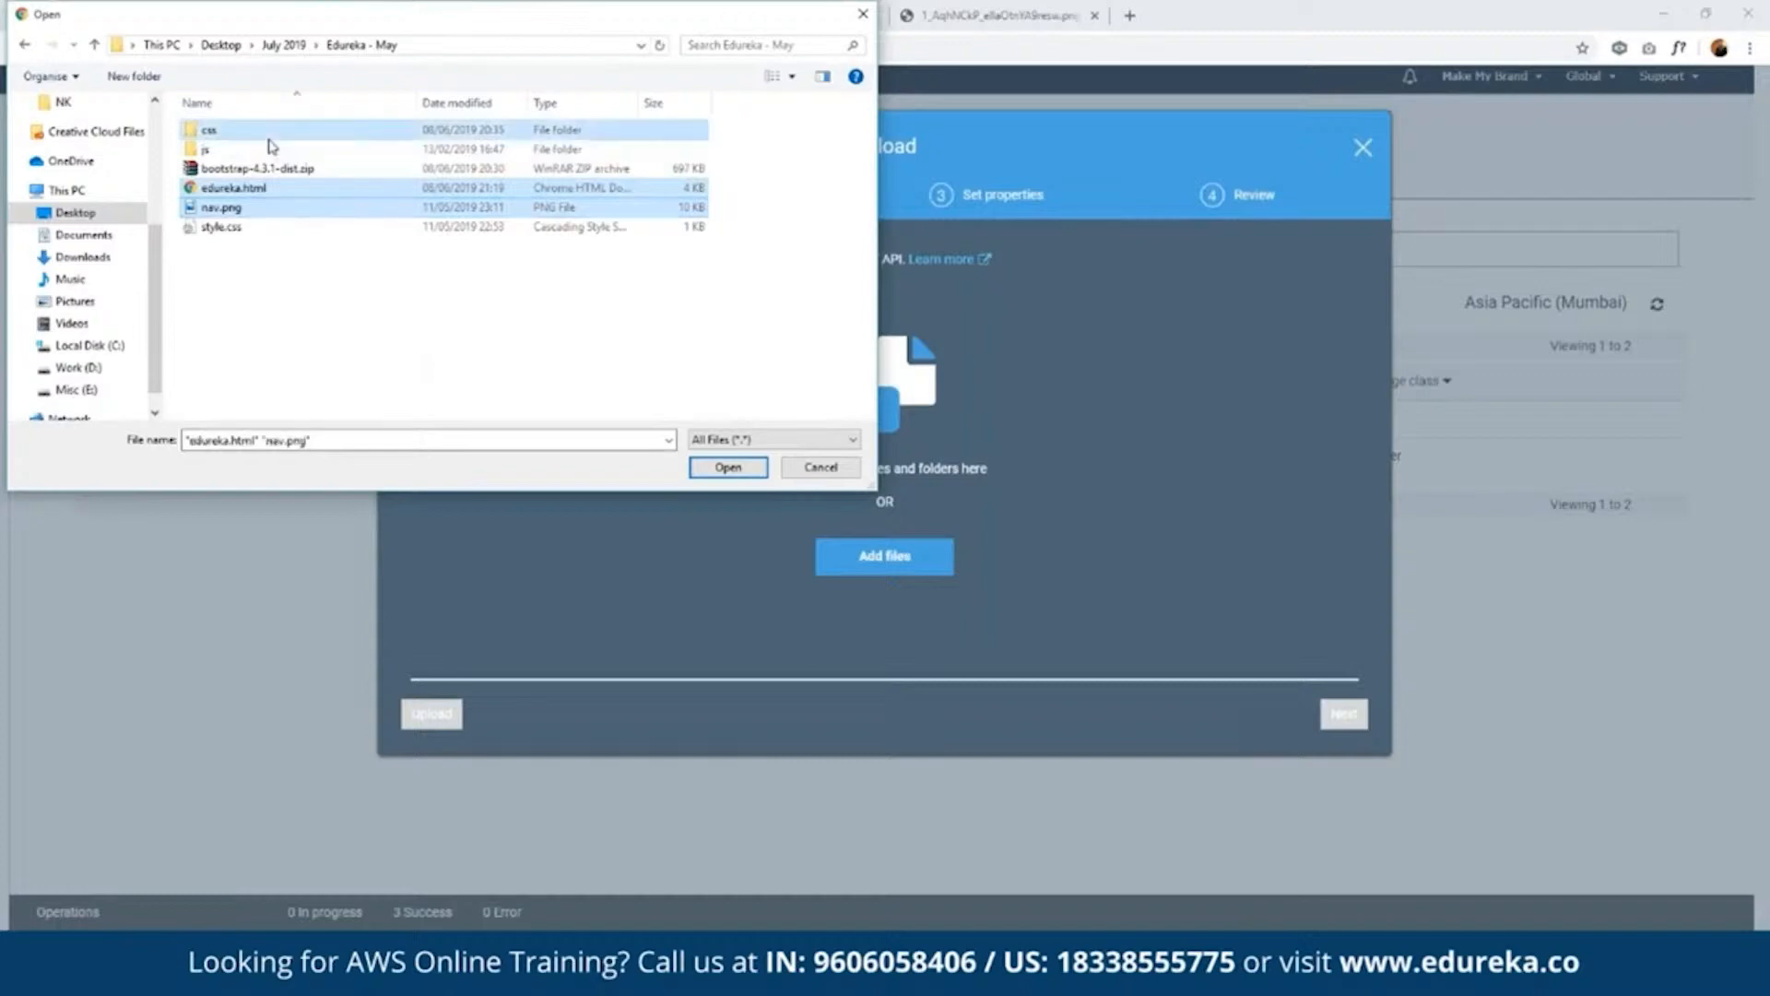
pyautogui.click(728, 467)
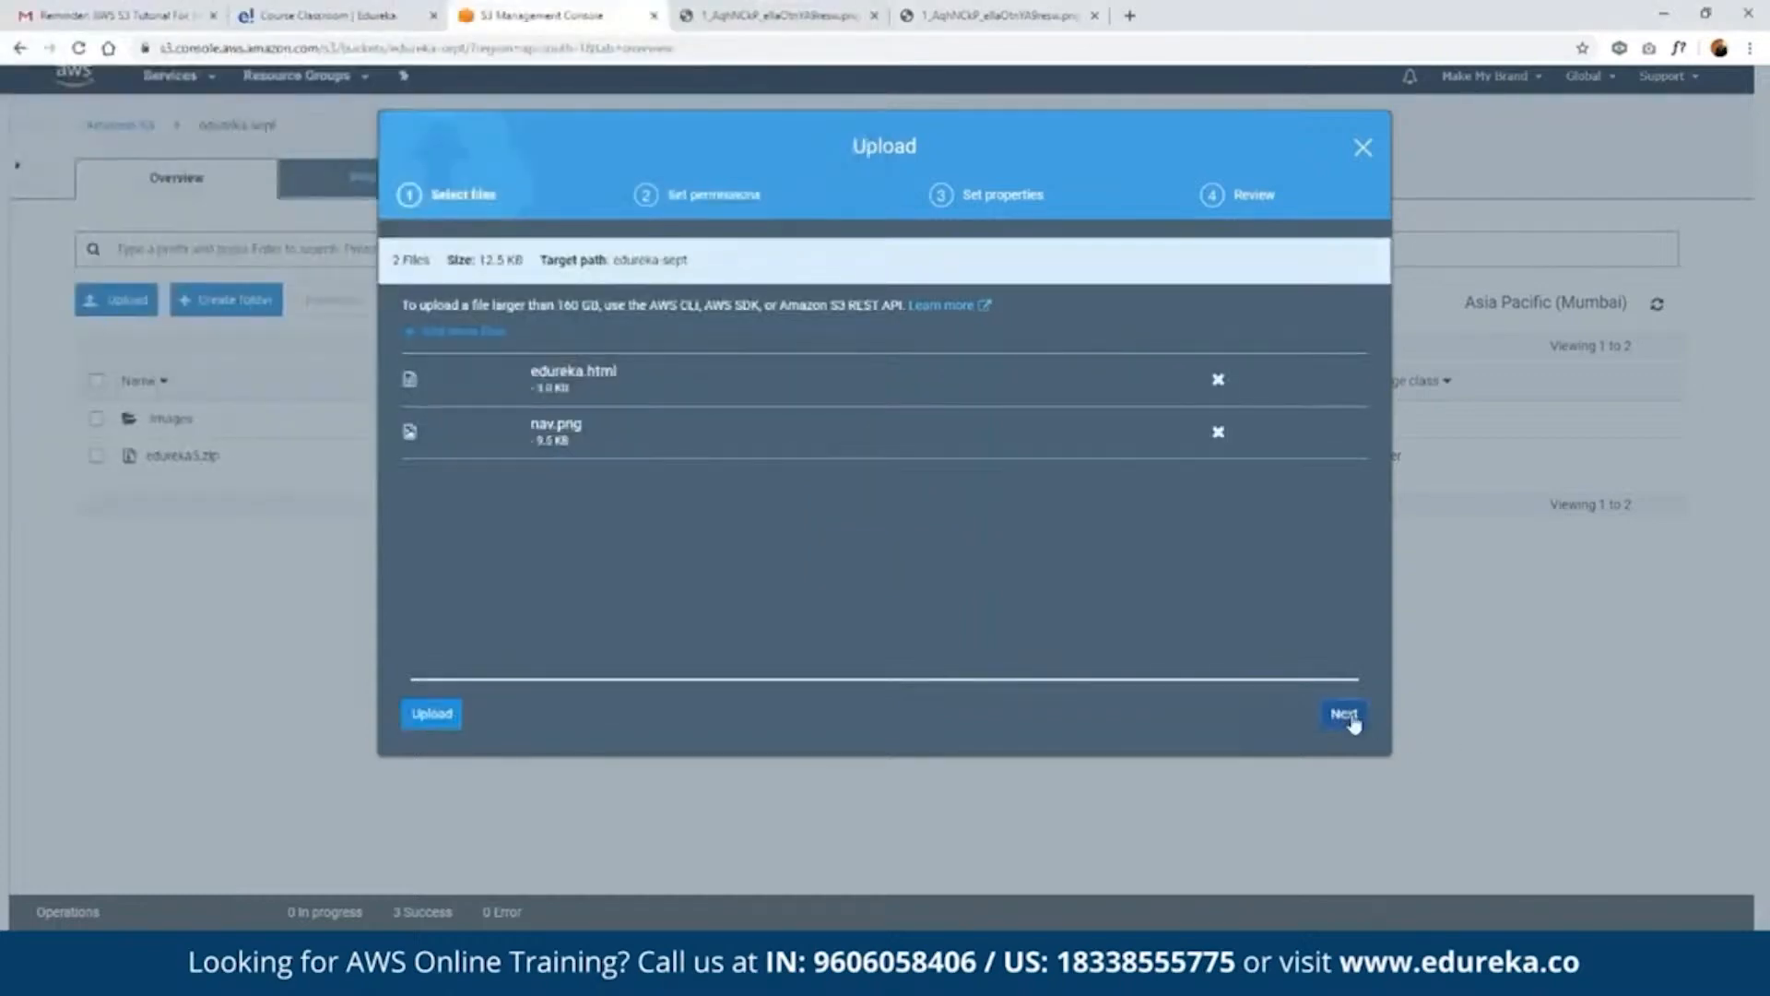
pyautogui.click(1344, 714)
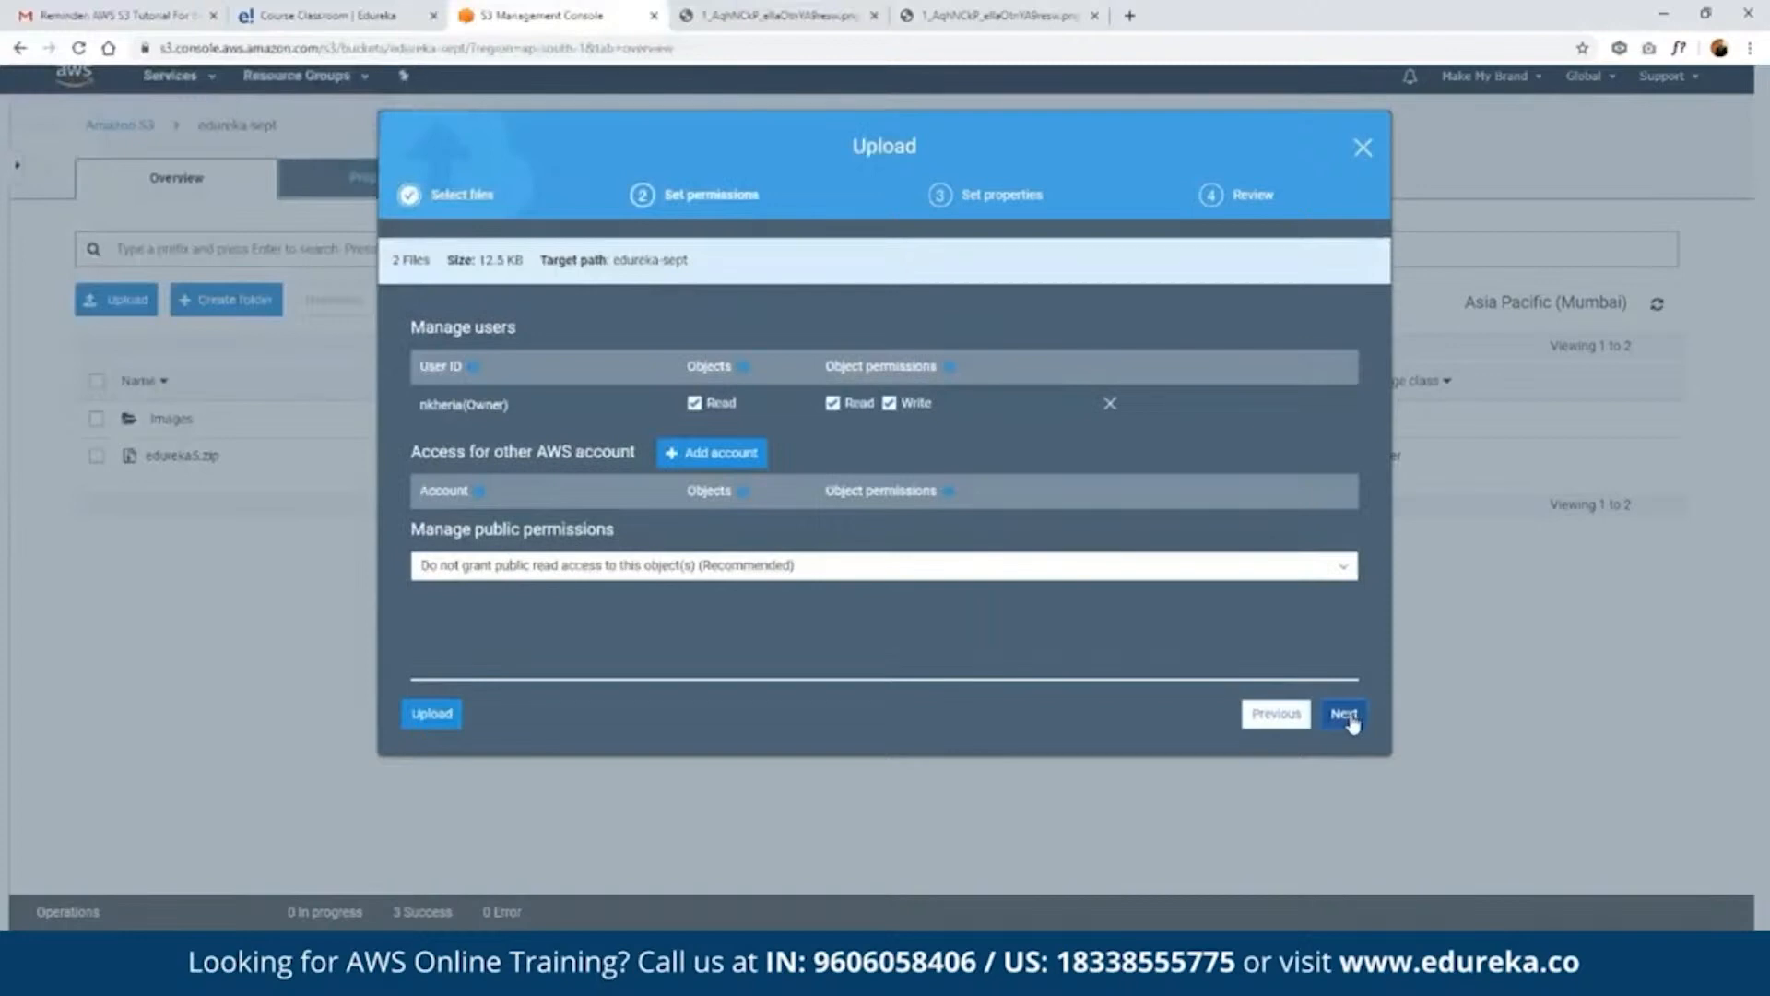
pyautogui.click(1346, 716)
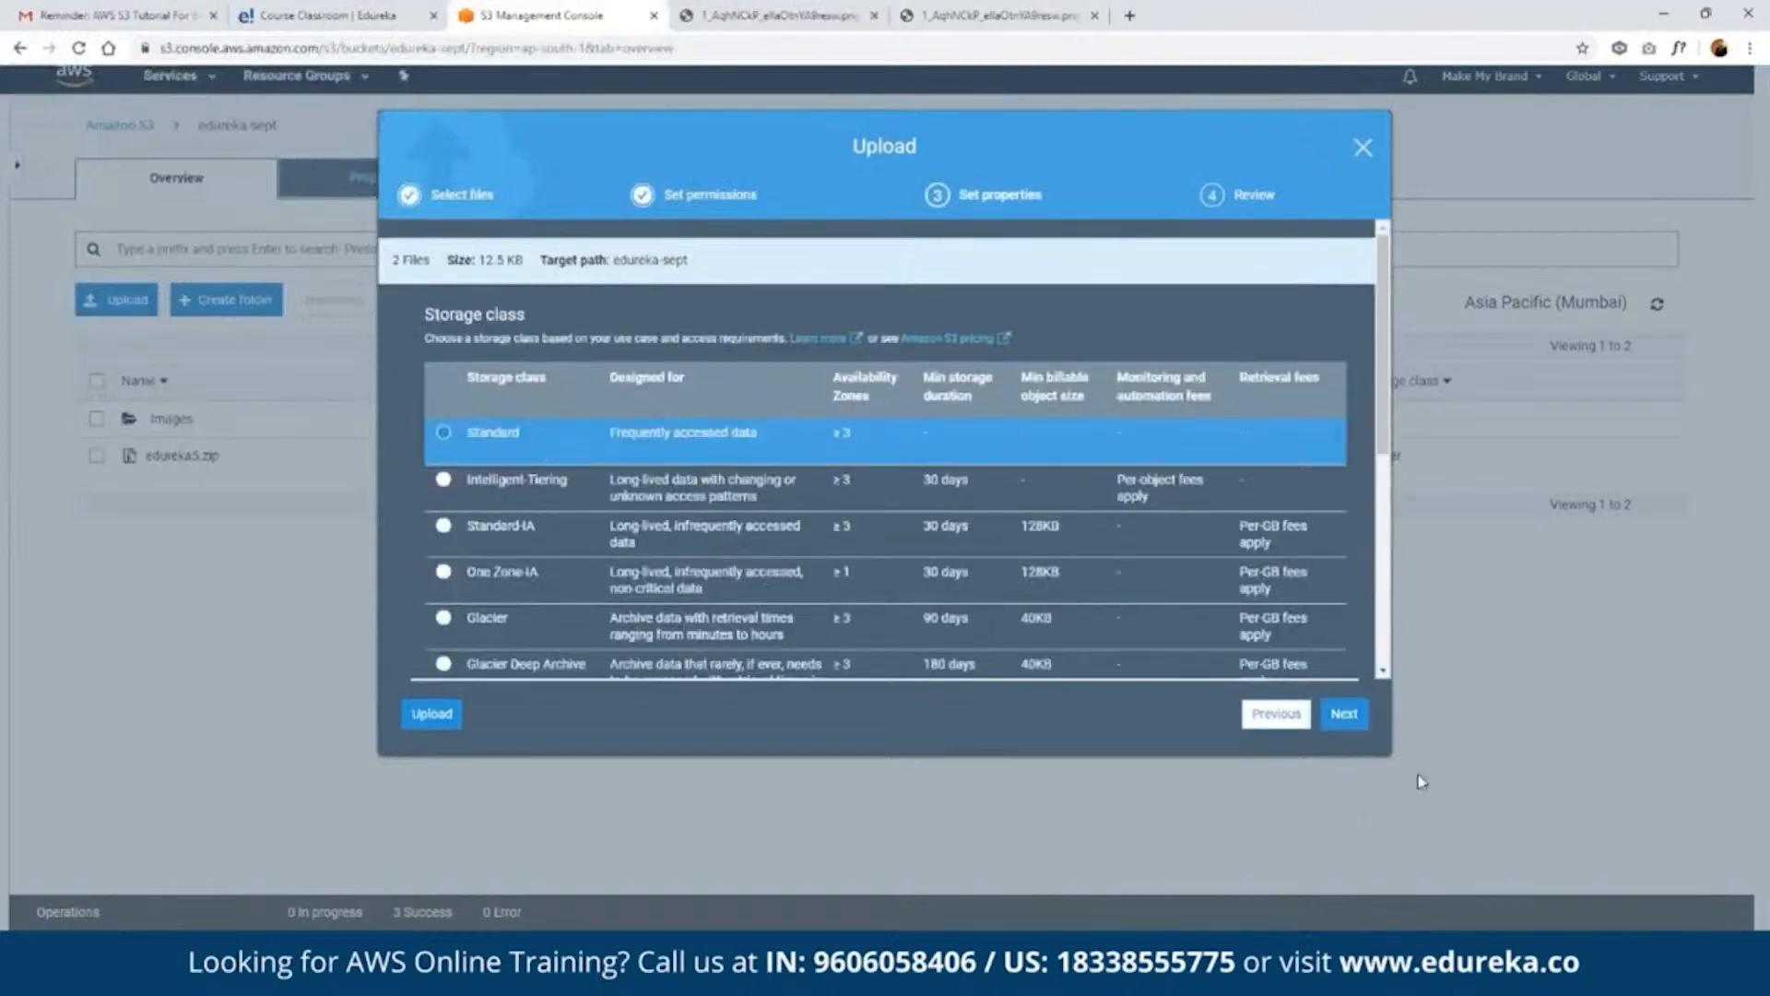
pyautogui.click(1346, 715)
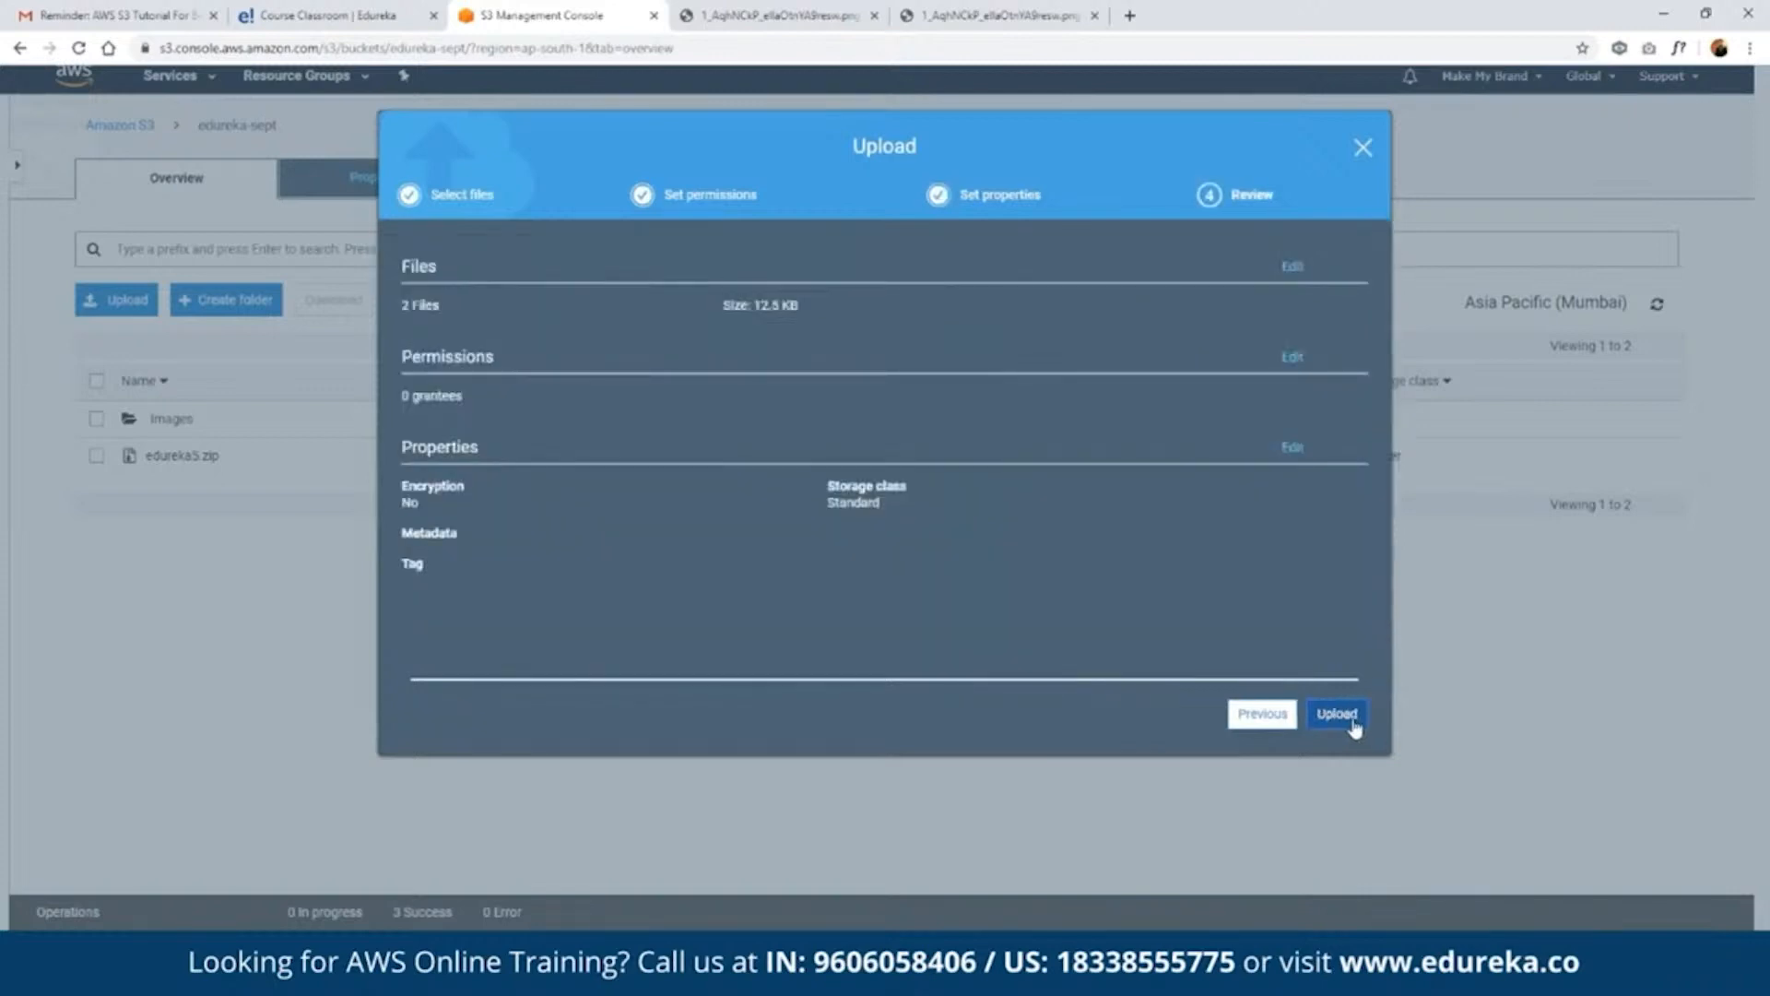
pyautogui.click(1337, 714)
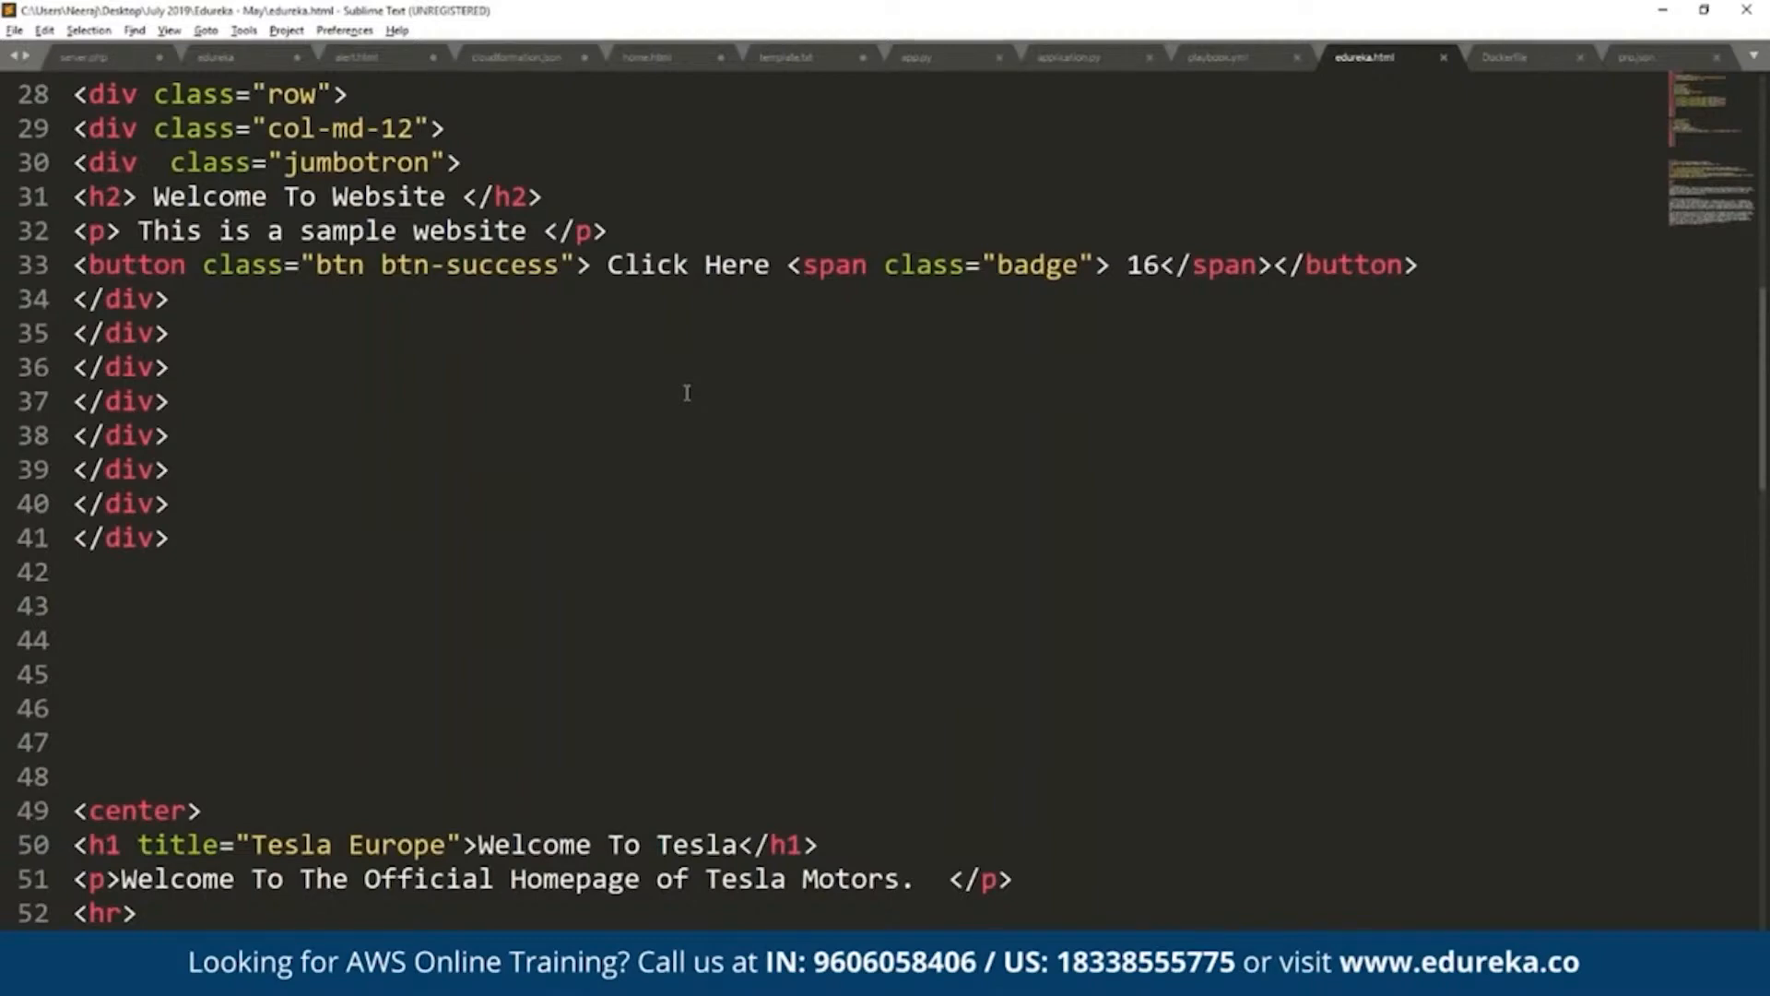
# - In Sublime Text, add the paragraph "SAMPLE PARAGRAPH" on line 43 of edureka.html and save the file
pyautogui.scroll(-10, 686, 393)
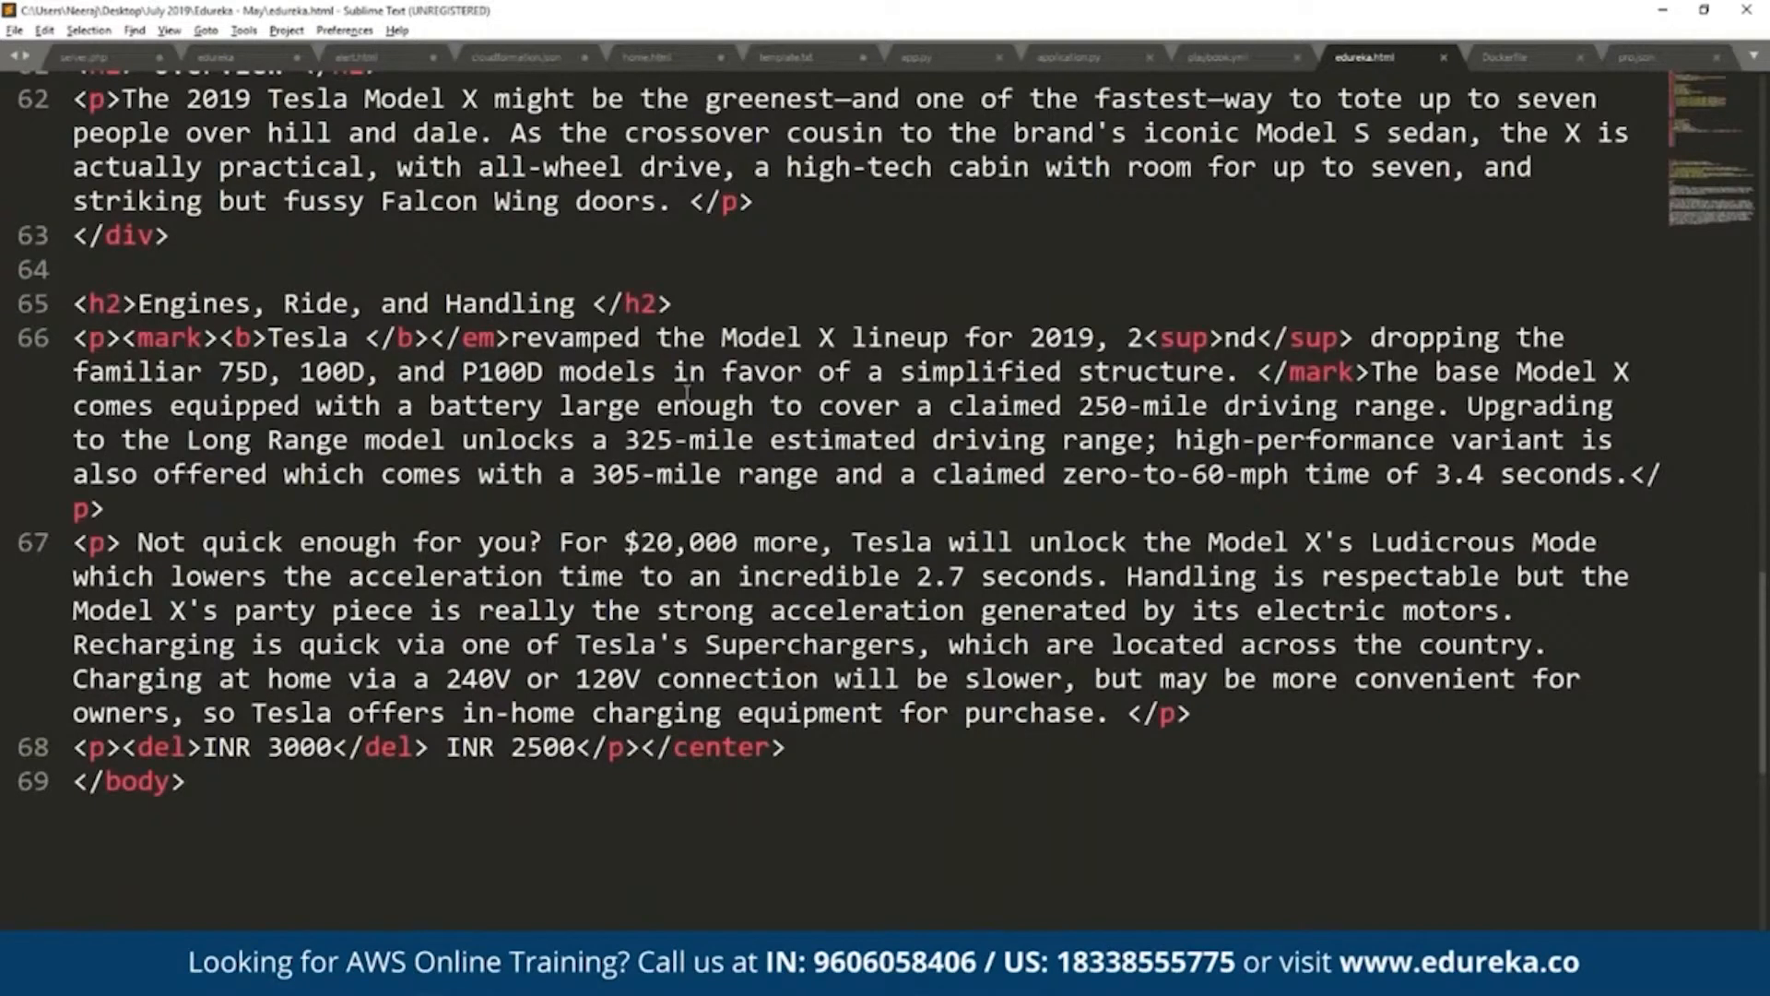
pyautogui.scroll(18, 687, 393)
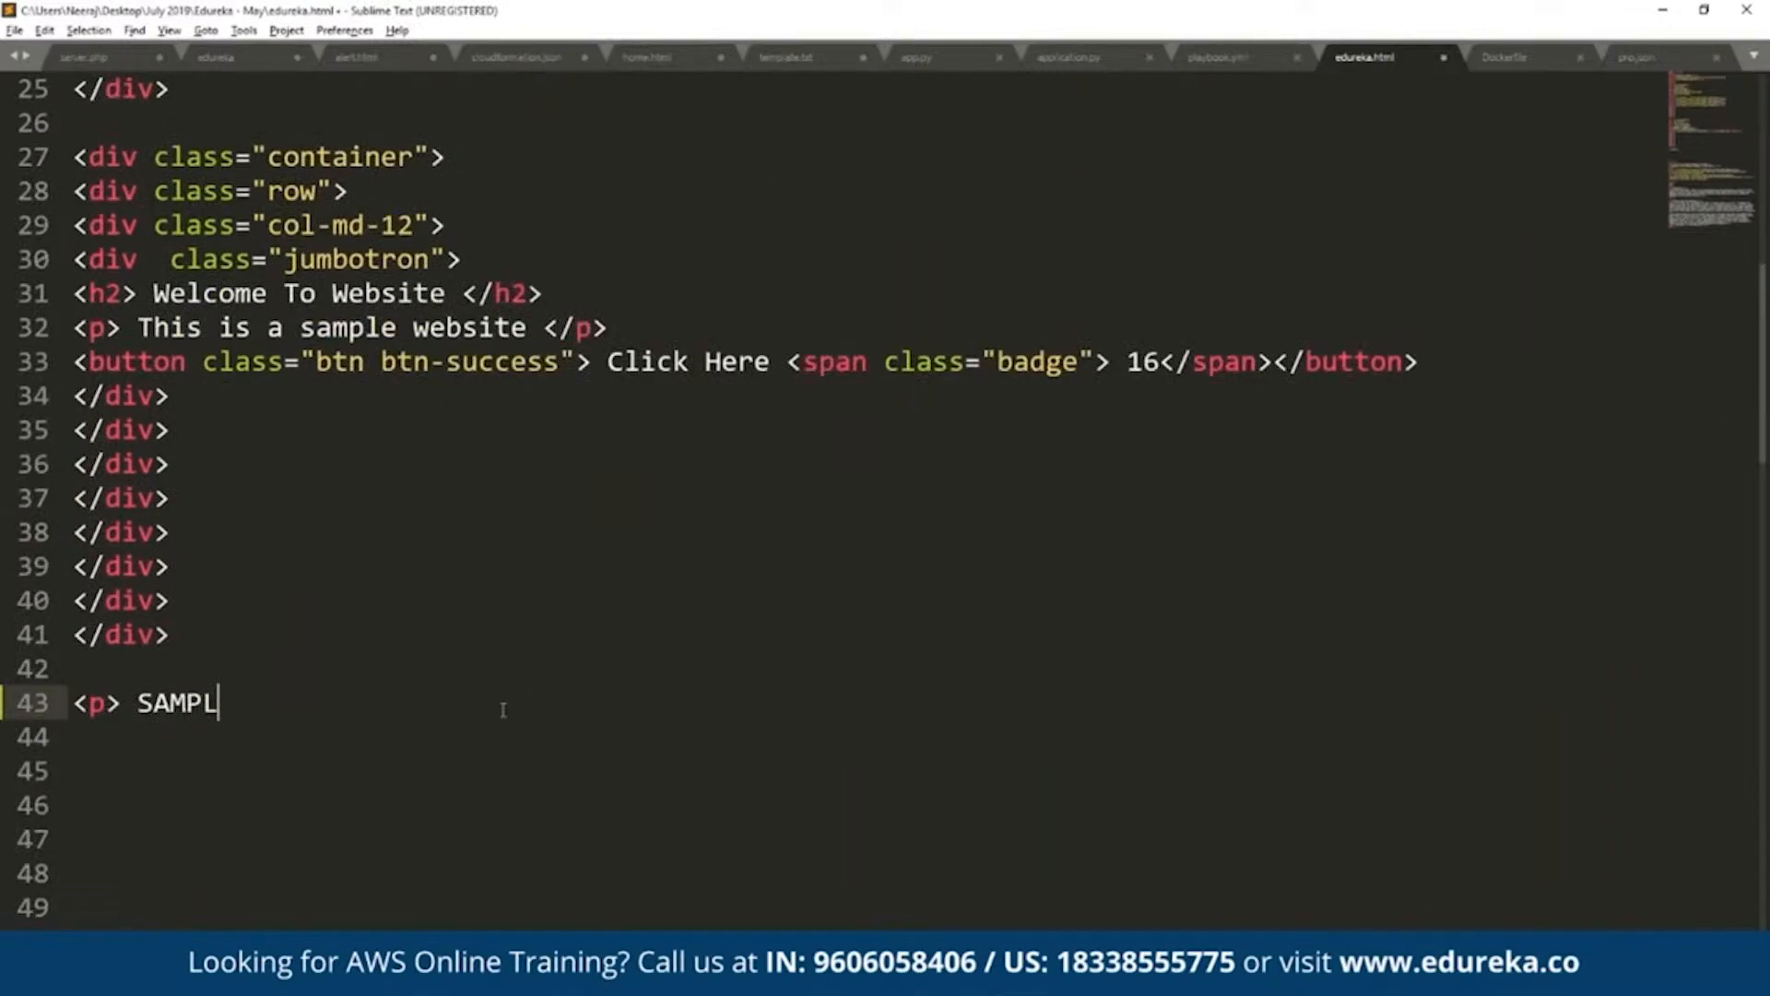
pyautogui.hotkey('alt', 'Tab')
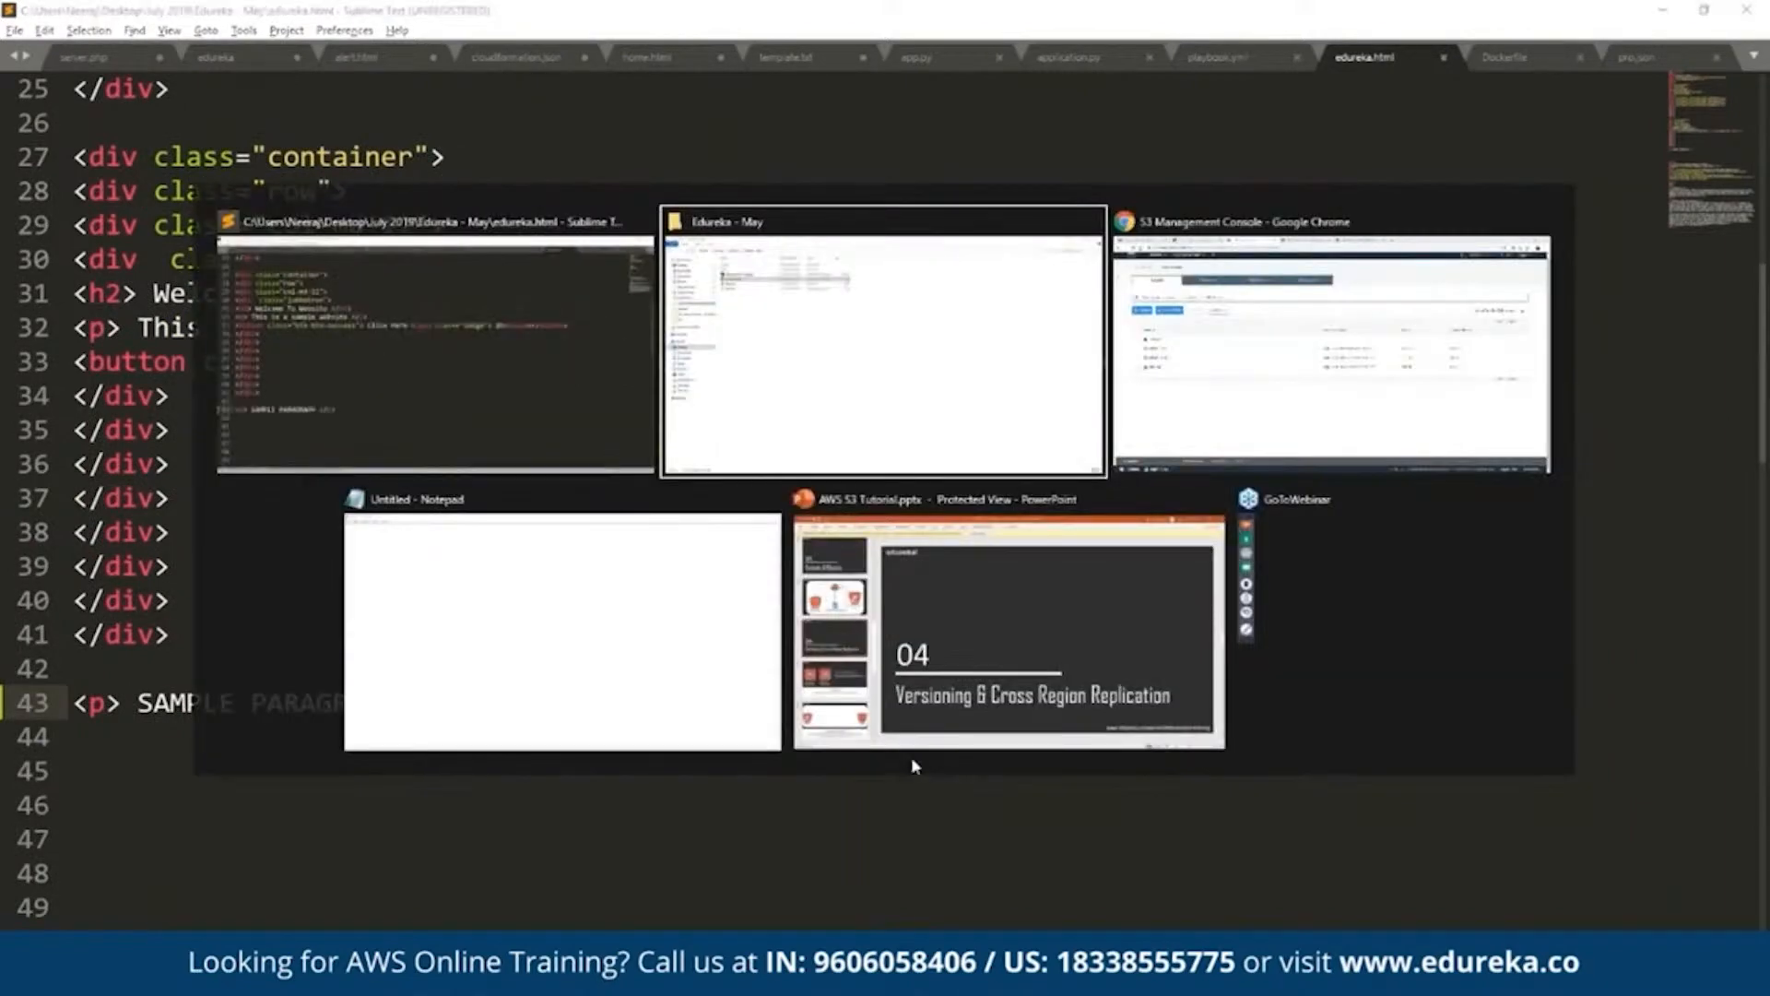
# - Switch to the S3 console in Chrome and upload the edited edureka.html to the edureka-sept bucket
pyautogui.moveTo(429, 977)
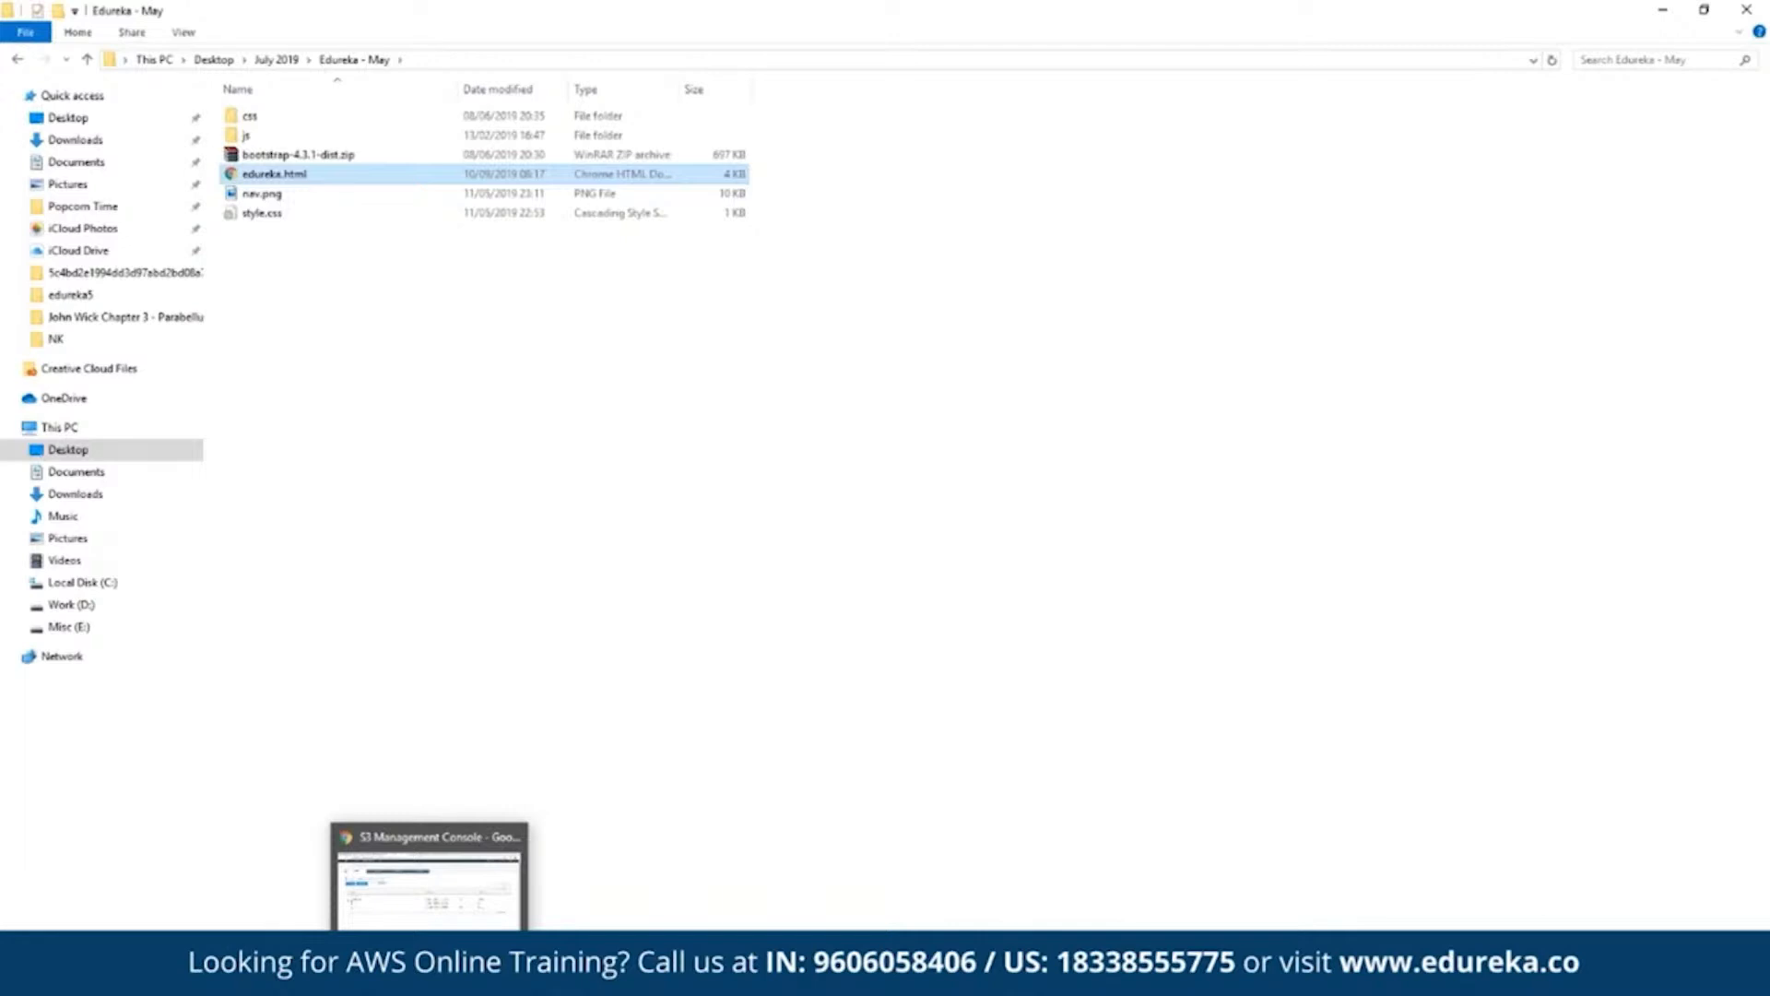
pyautogui.click(430, 977)
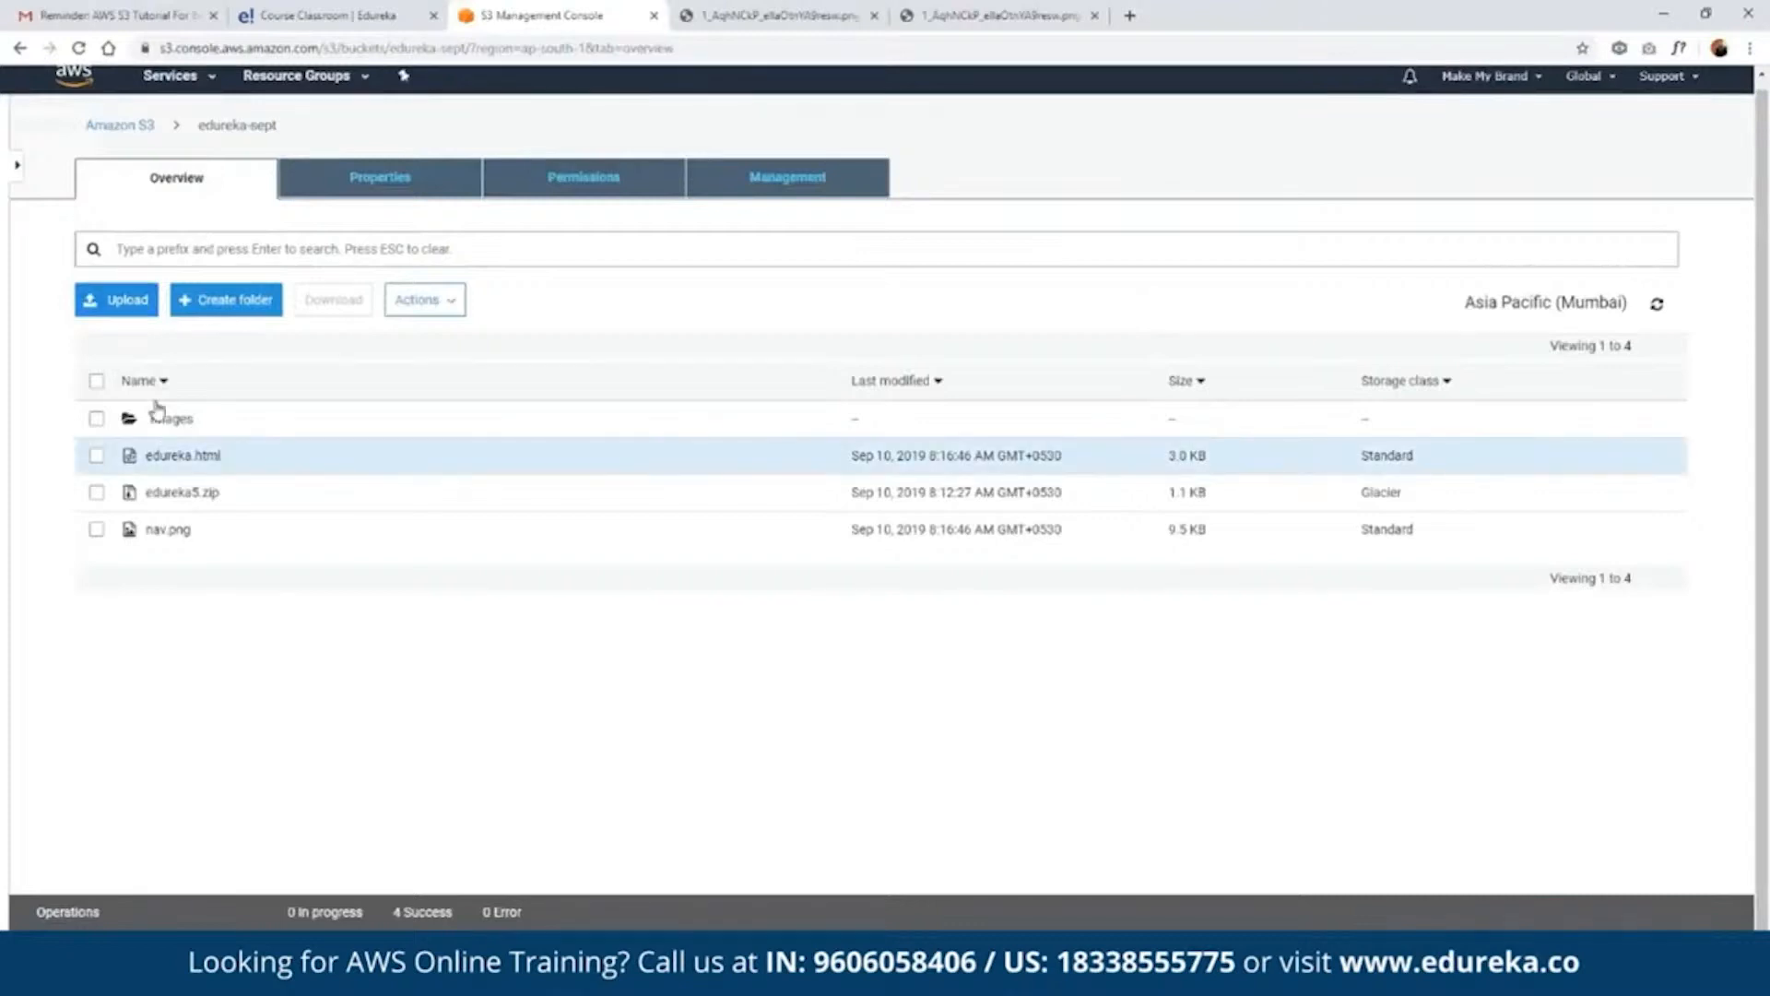
pyautogui.moveTo(157, 408); pyautogui.dragTo(800, 758)
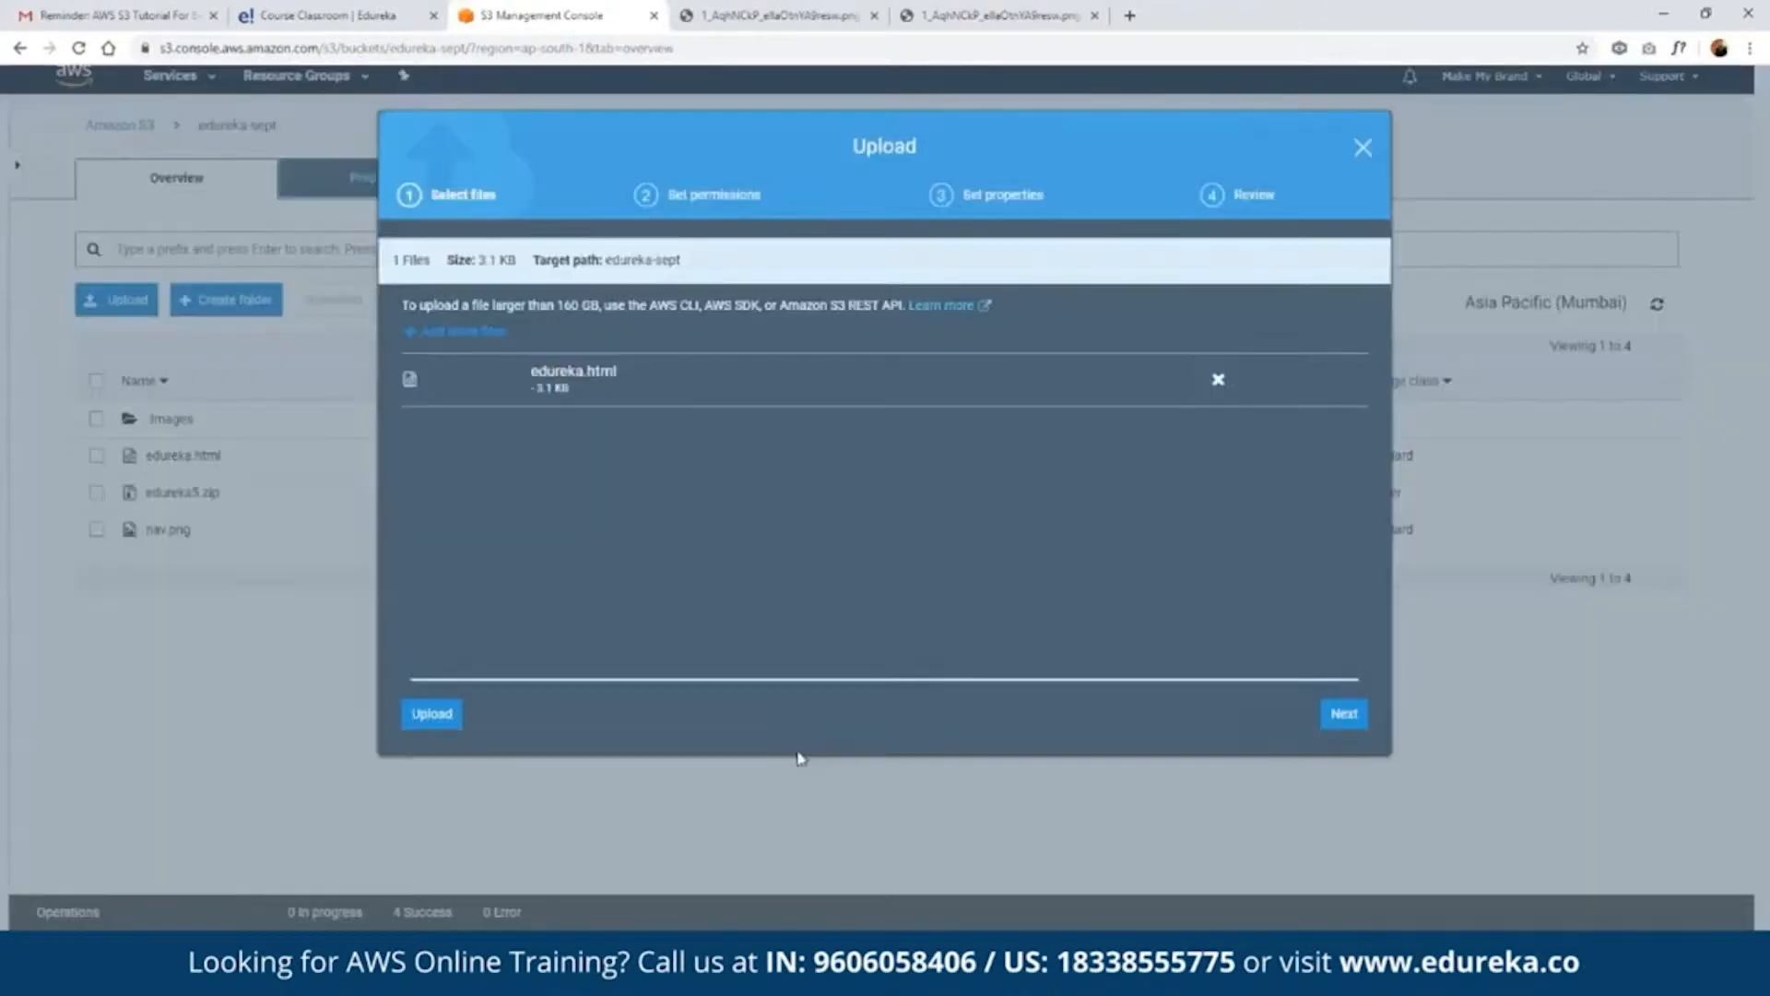
pyautogui.click(1343, 713)
pyautogui.click(1343, 712)
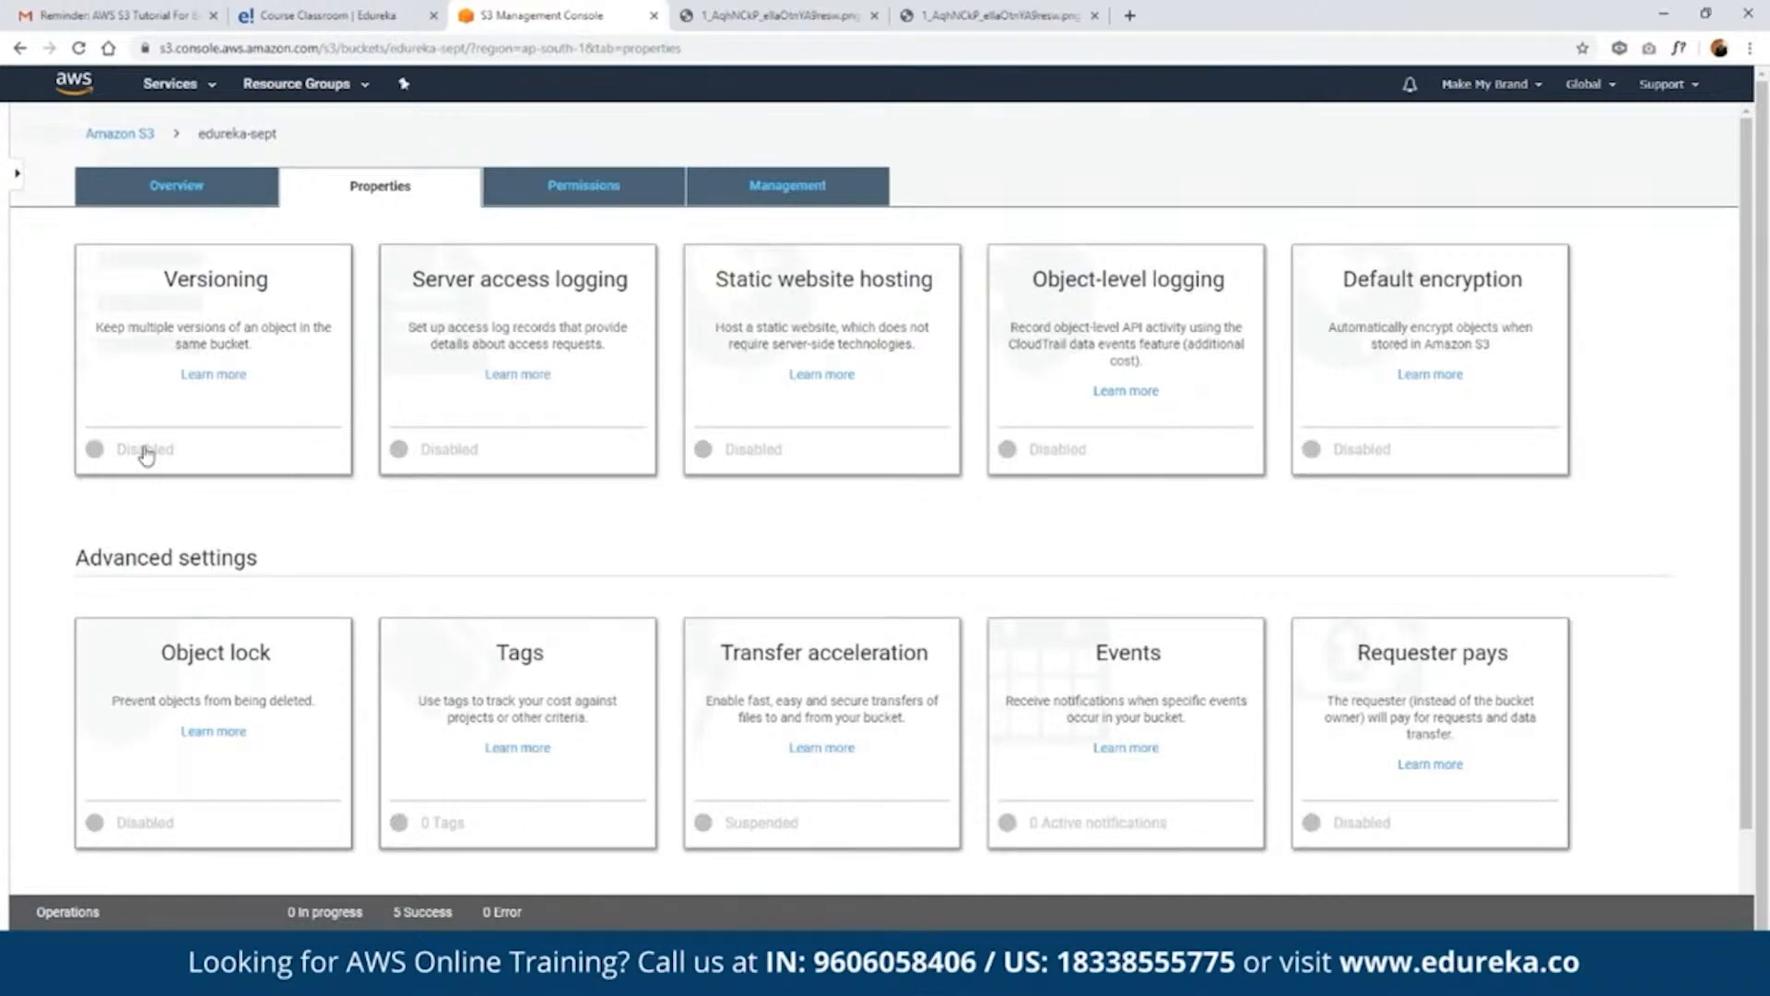
# - Enable versioning for the edureka-sept bucket and return to its object list
pyautogui.click(145, 453)
pyautogui.click(122, 340)
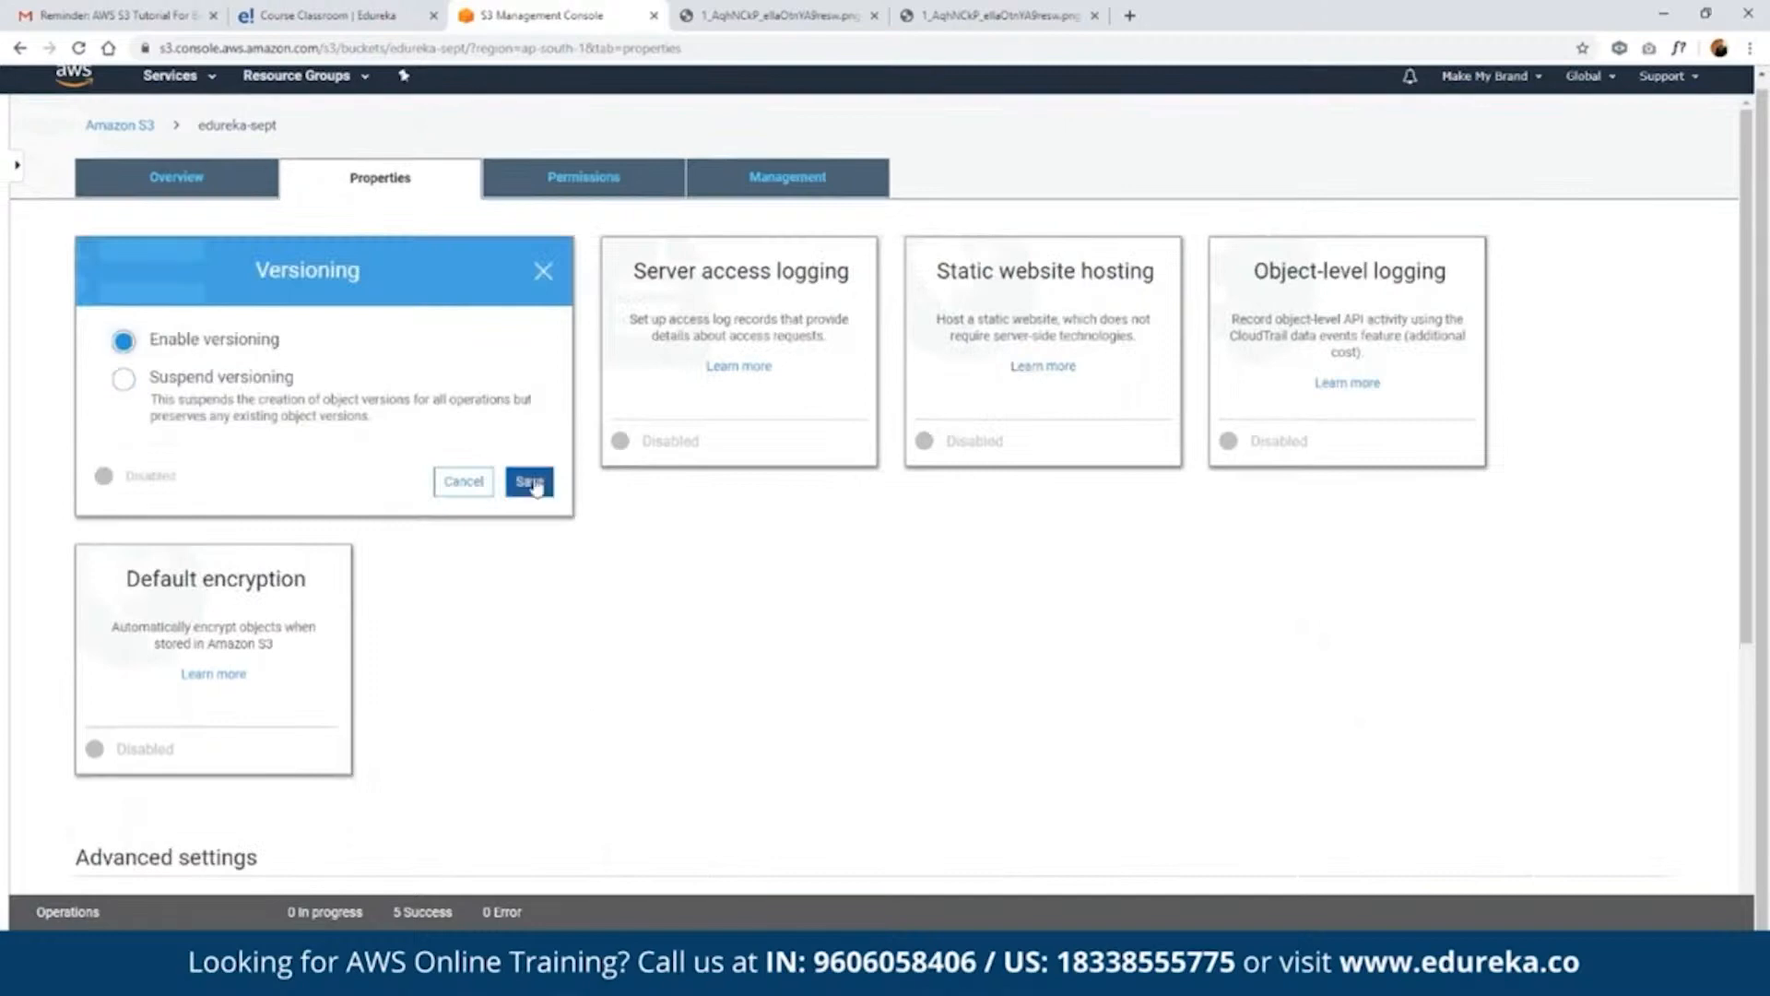
pyautogui.click(534, 483)
pyautogui.click(531, 482)
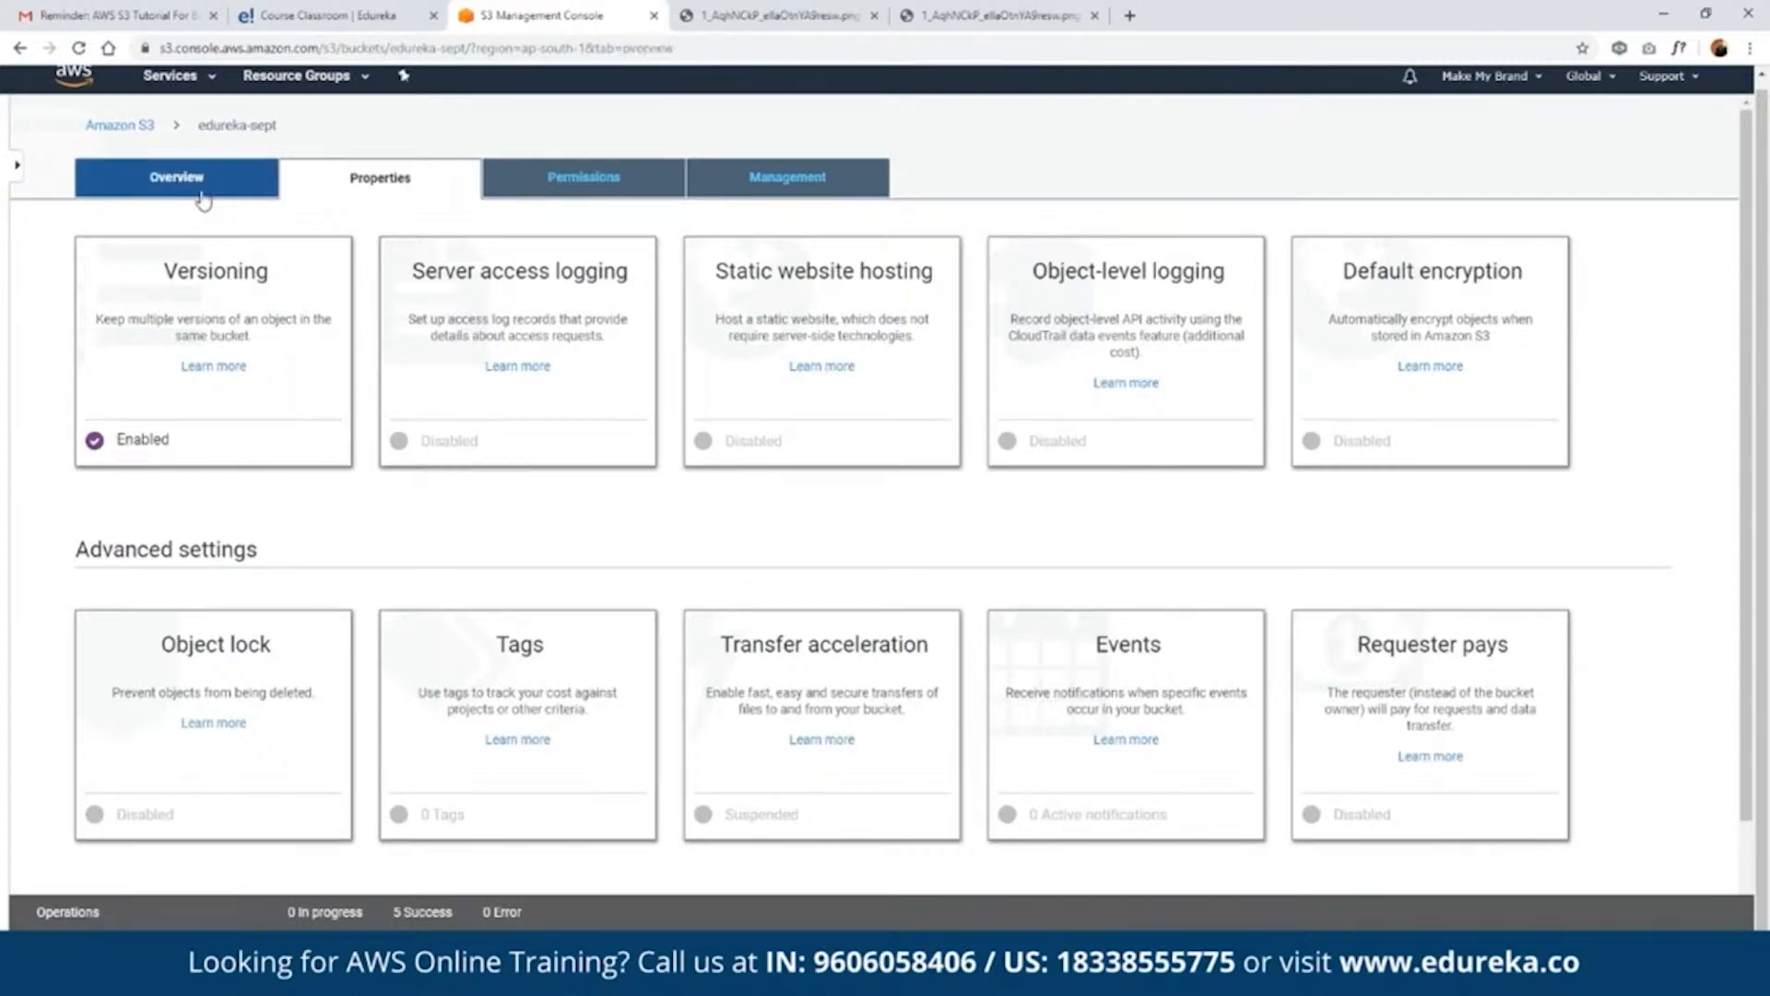
pyautogui.click(203, 191)
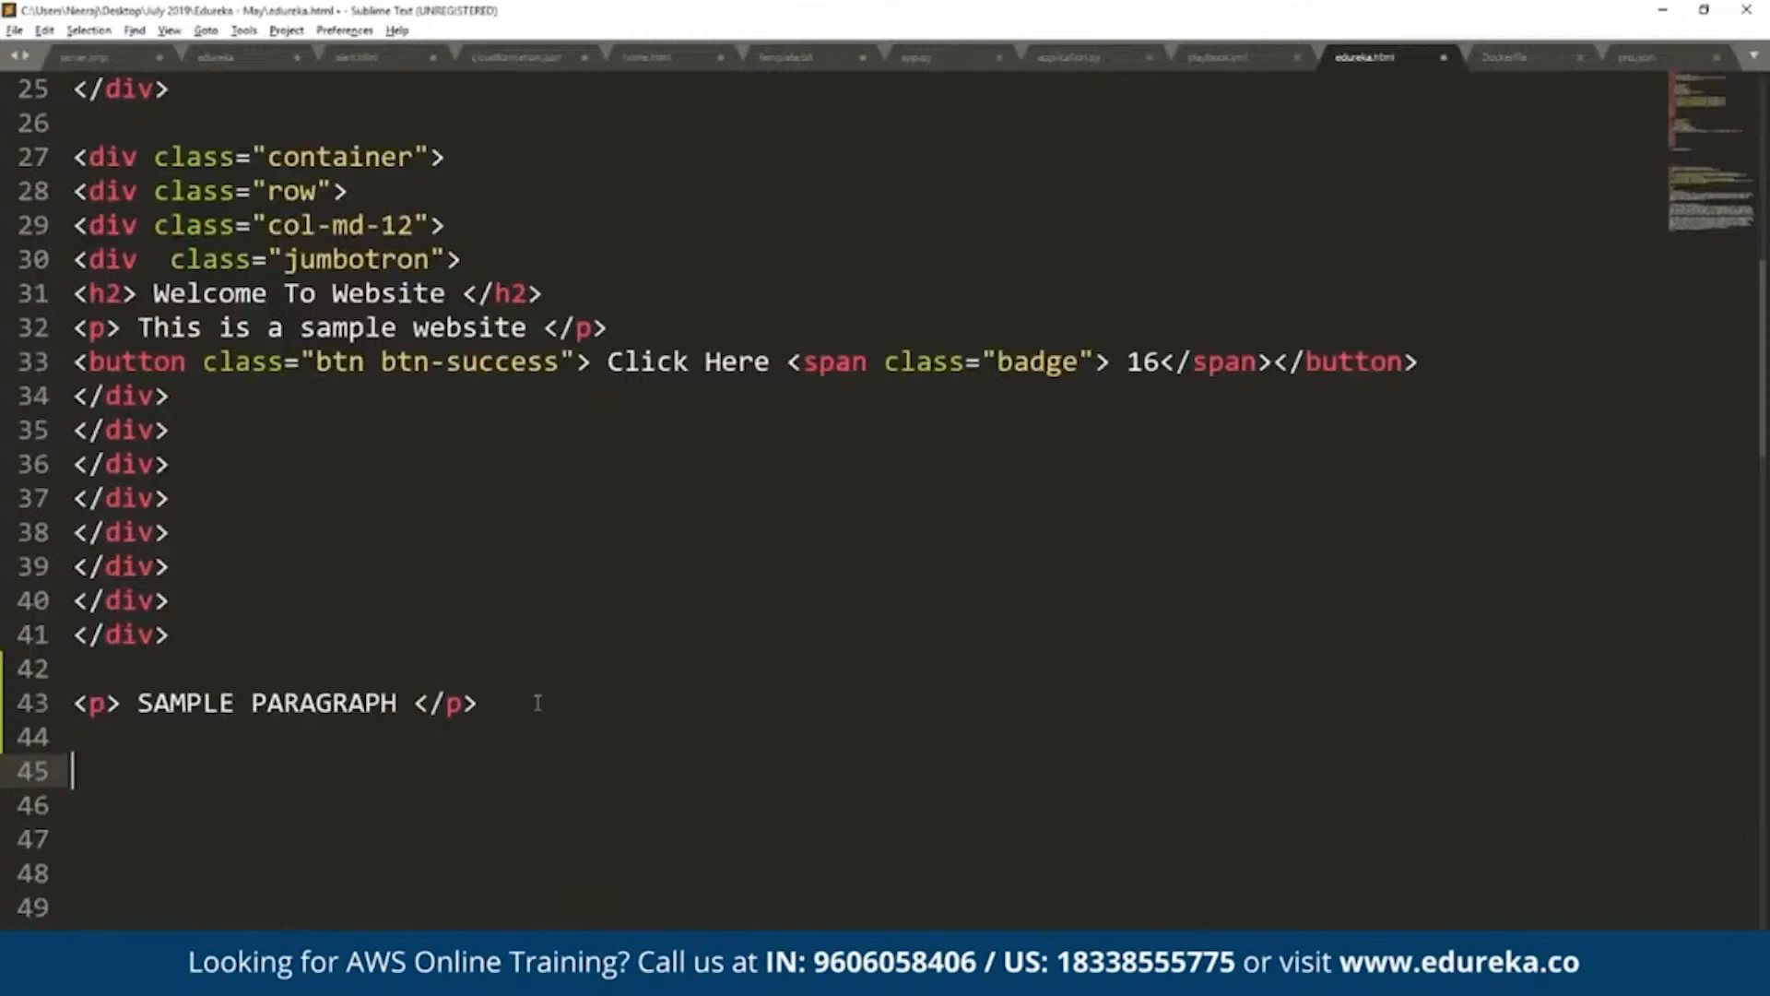
# - In Sublime Text, add the paragraph "We are learning S3" on line 45 of edureka.html
pyautogui.write('<p> We are le')
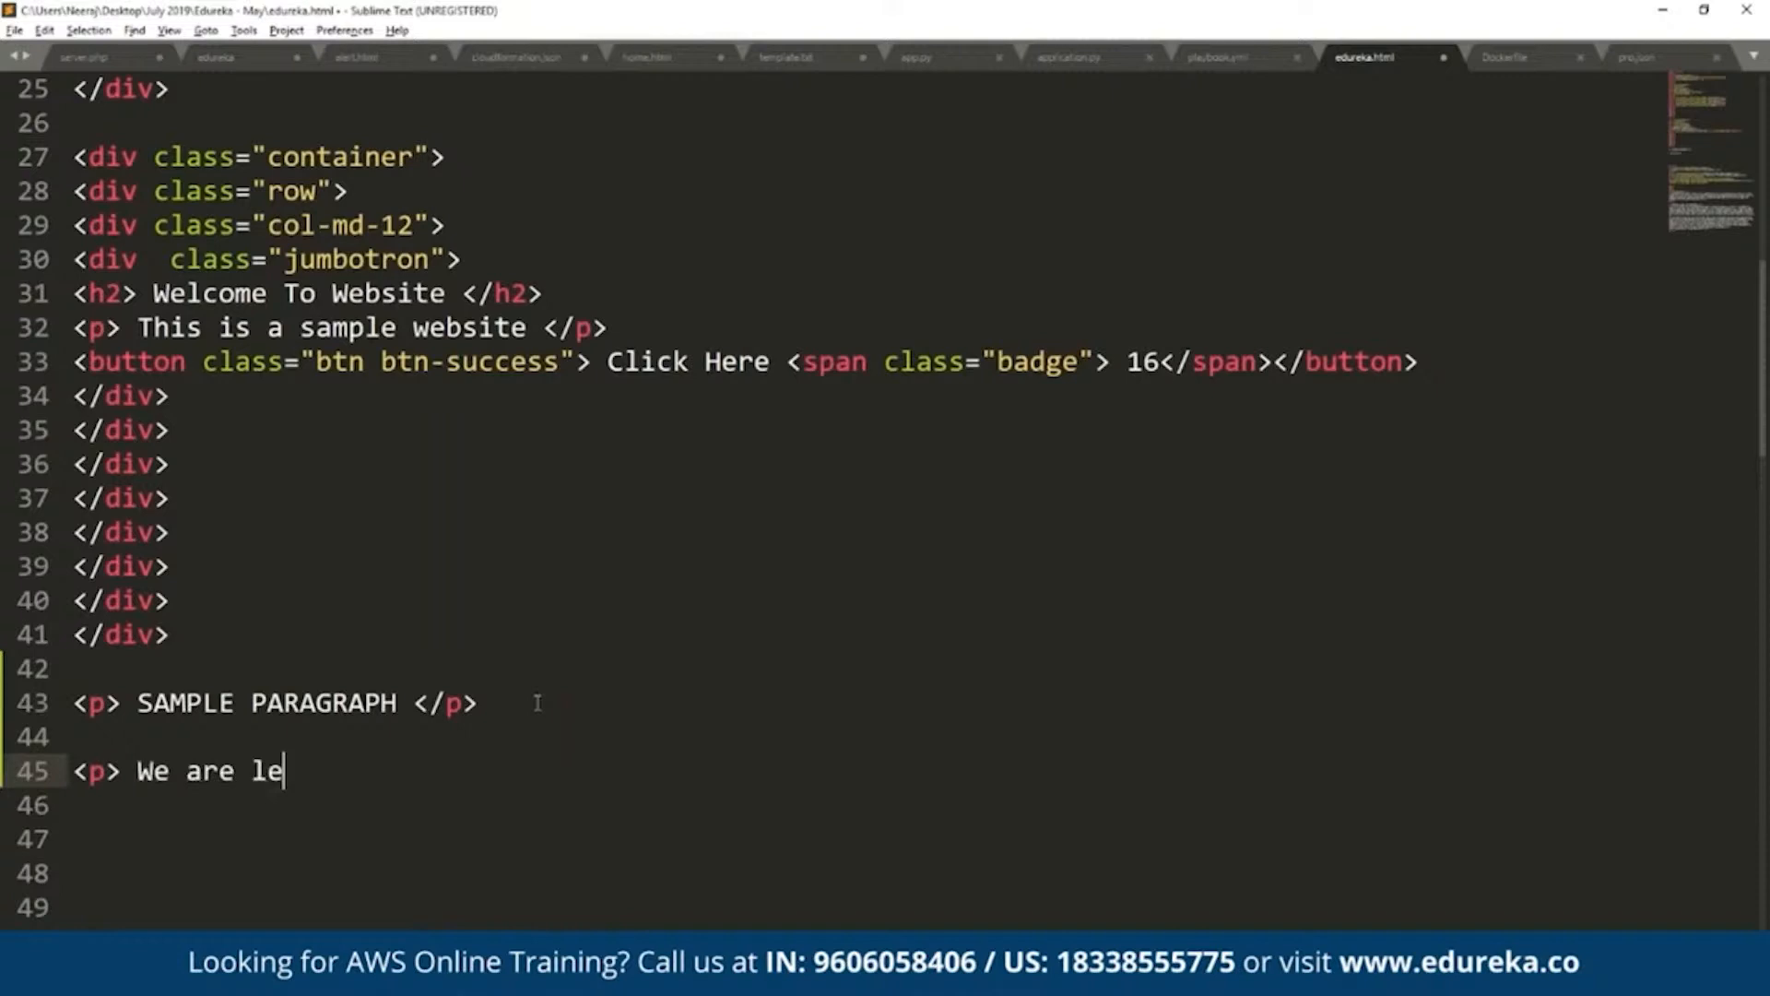
pyautogui.write('arning S3 Storage')
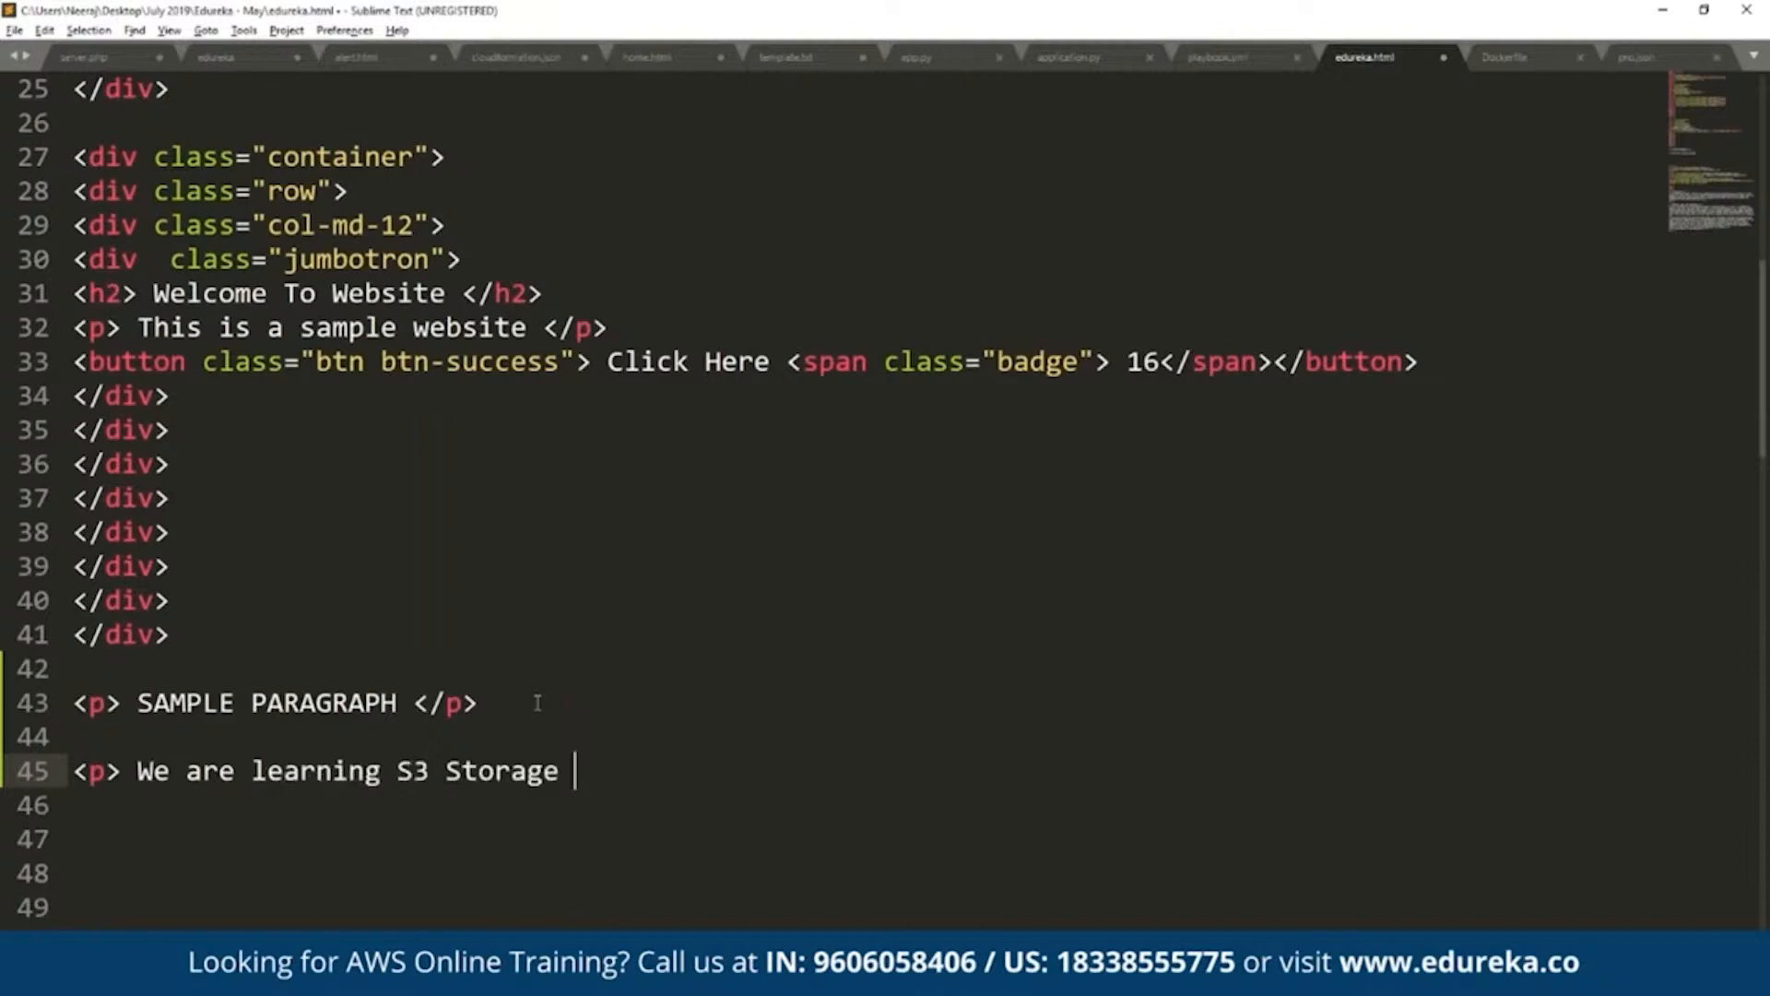
pyautogui.press('BackSpace')
pyautogui.press('BackSpace')
pyautogui.press('BackSpace')
pyautogui.press('BackSpace')
pyautogui.press('BackSpace')
pyautogui.press('BackSpace')
pyautogui.press('BackSpace')
pyautogui.press('BackSpace')
pyautogui.write('</p>')
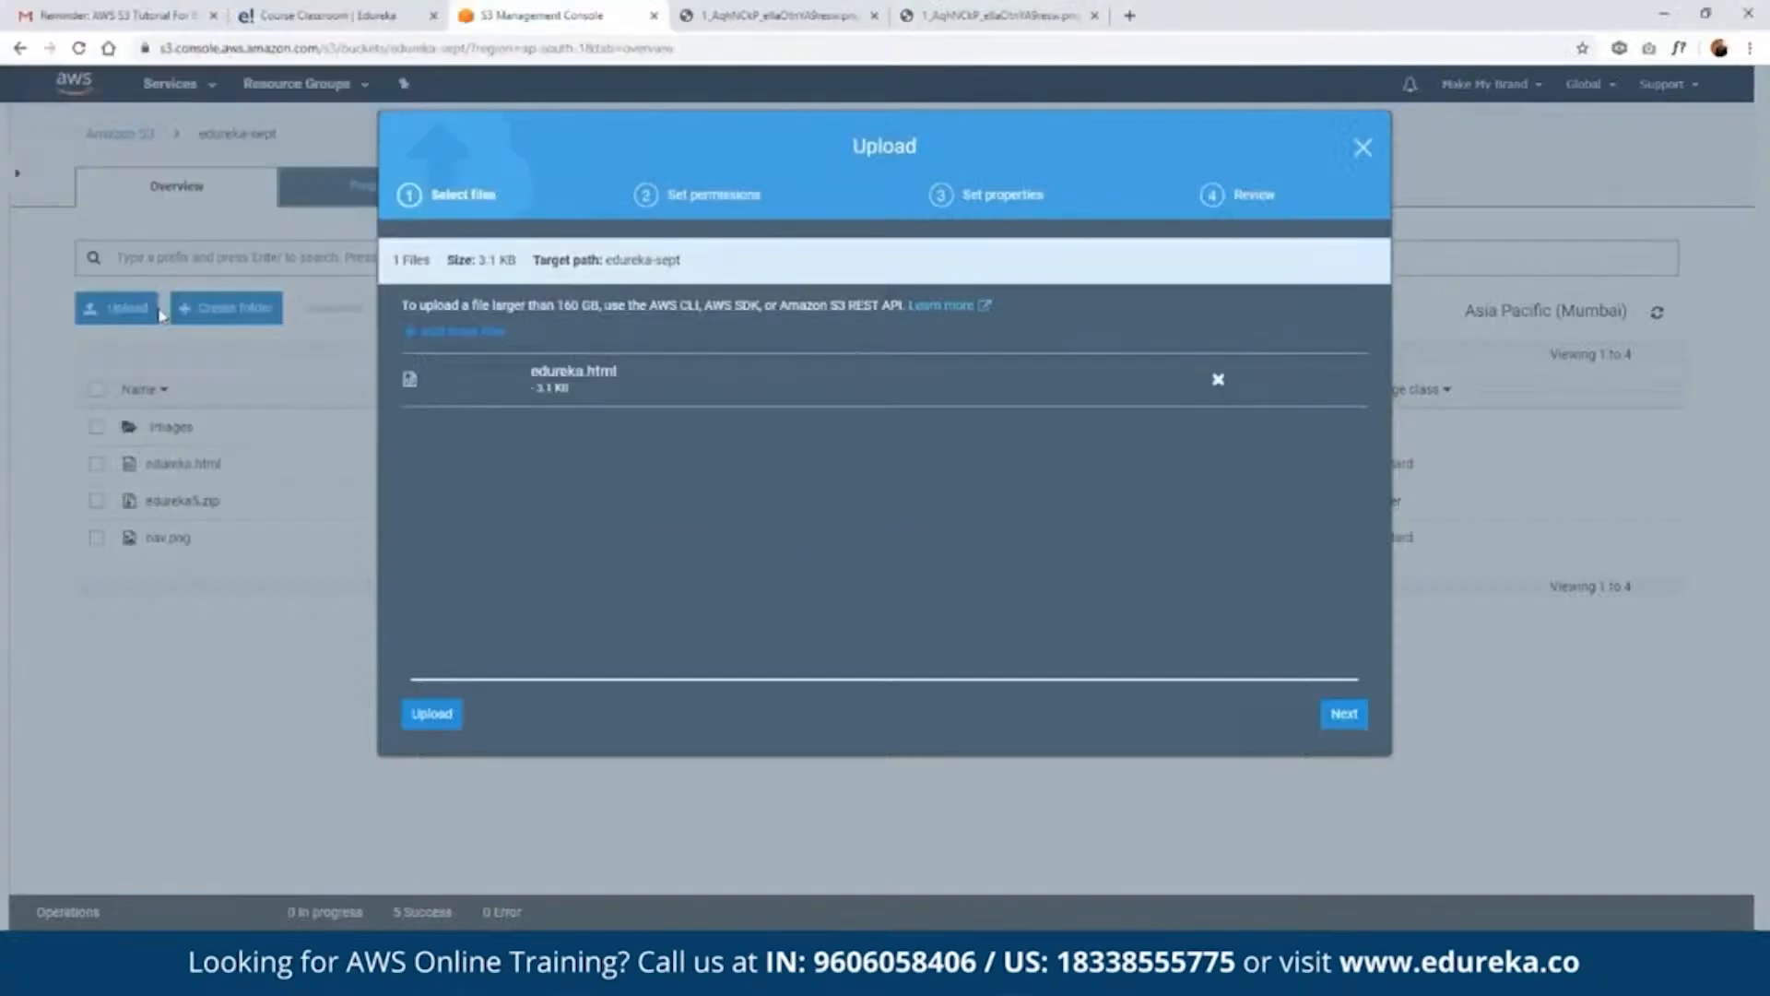
# - Upload the re-edited edureka.html to the edureka-sept bucket with the Standard storage class, and show the object versions
pyautogui.click(1344, 714)
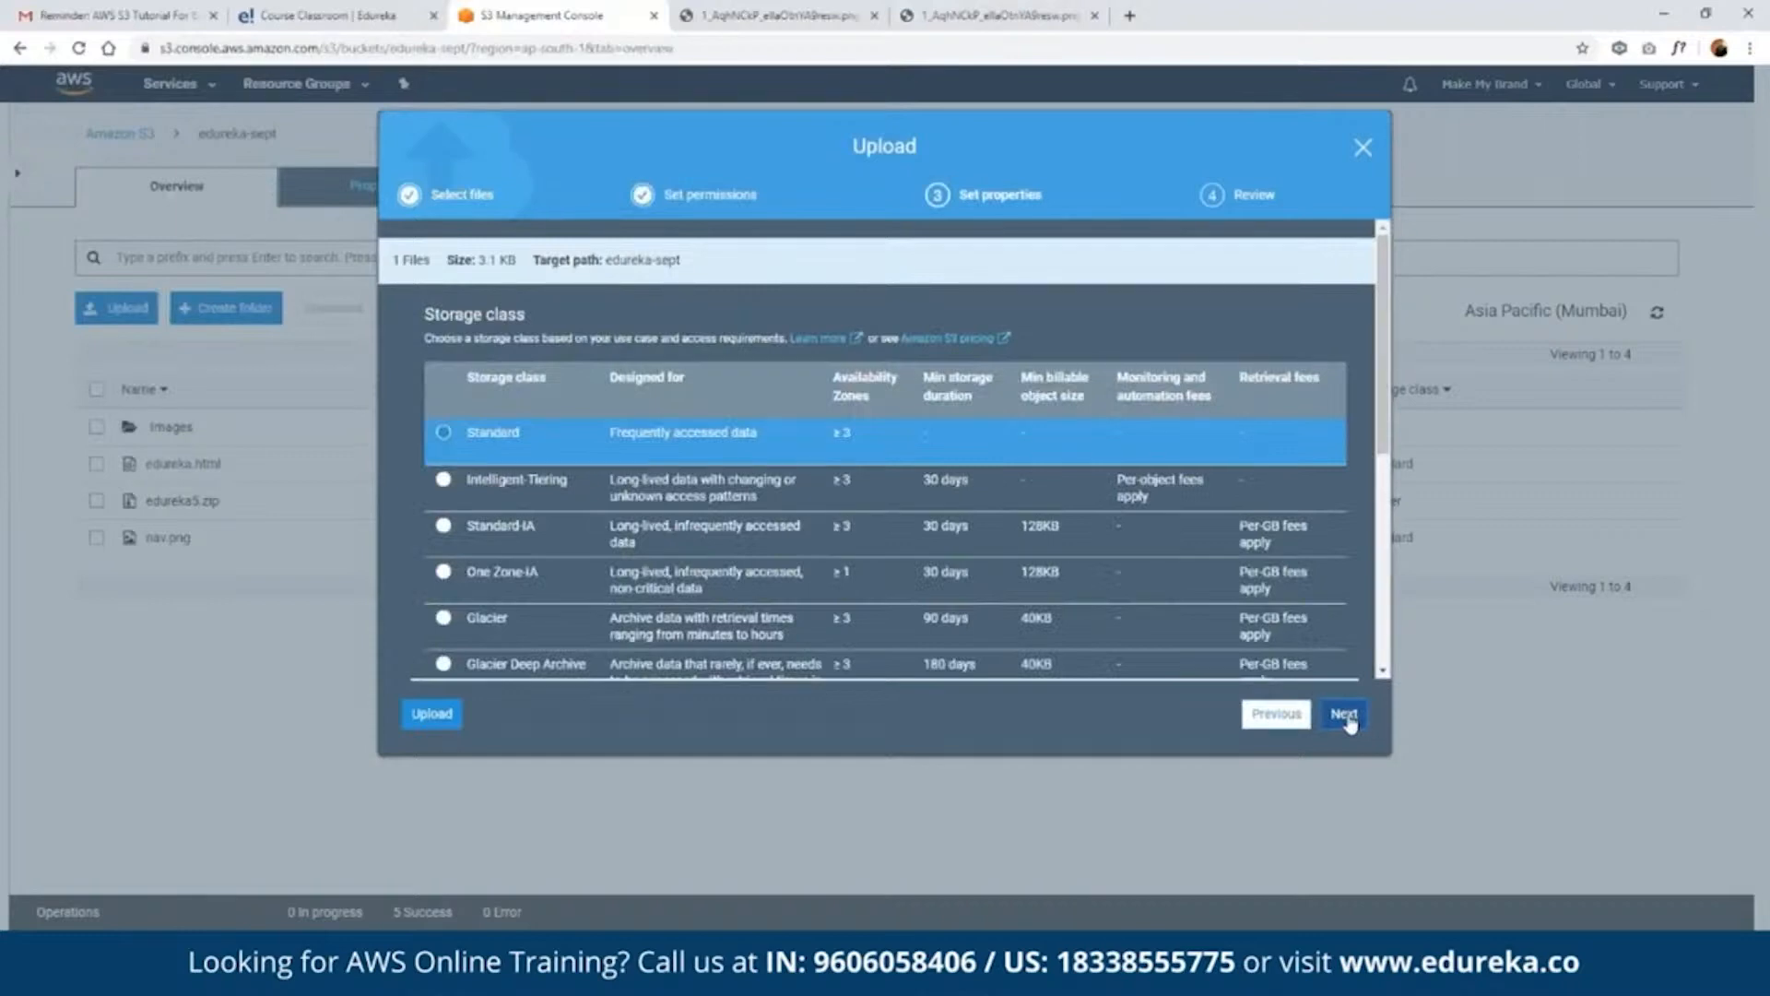
pyautogui.click(1344, 713)
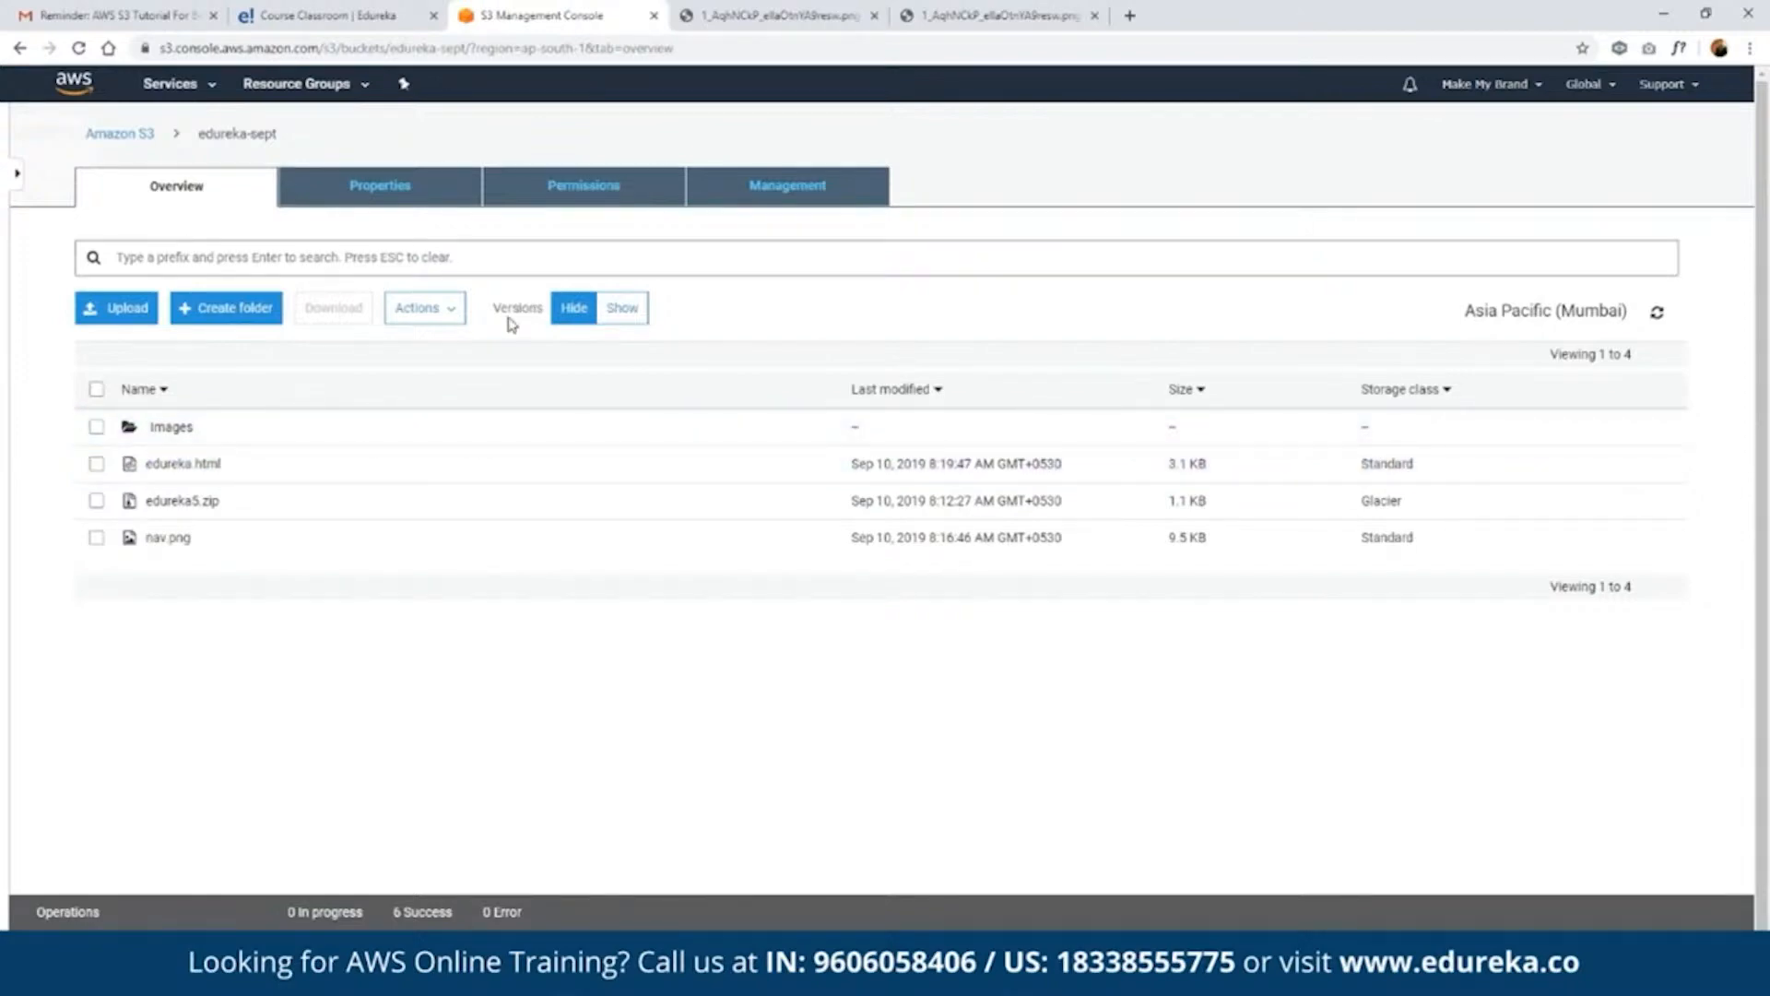
pyautogui.moveTo(492, 307); pyautogui.dragTo(642, 318)
pyautogui.click(671, 314)
pyautogui.click(638, 311)
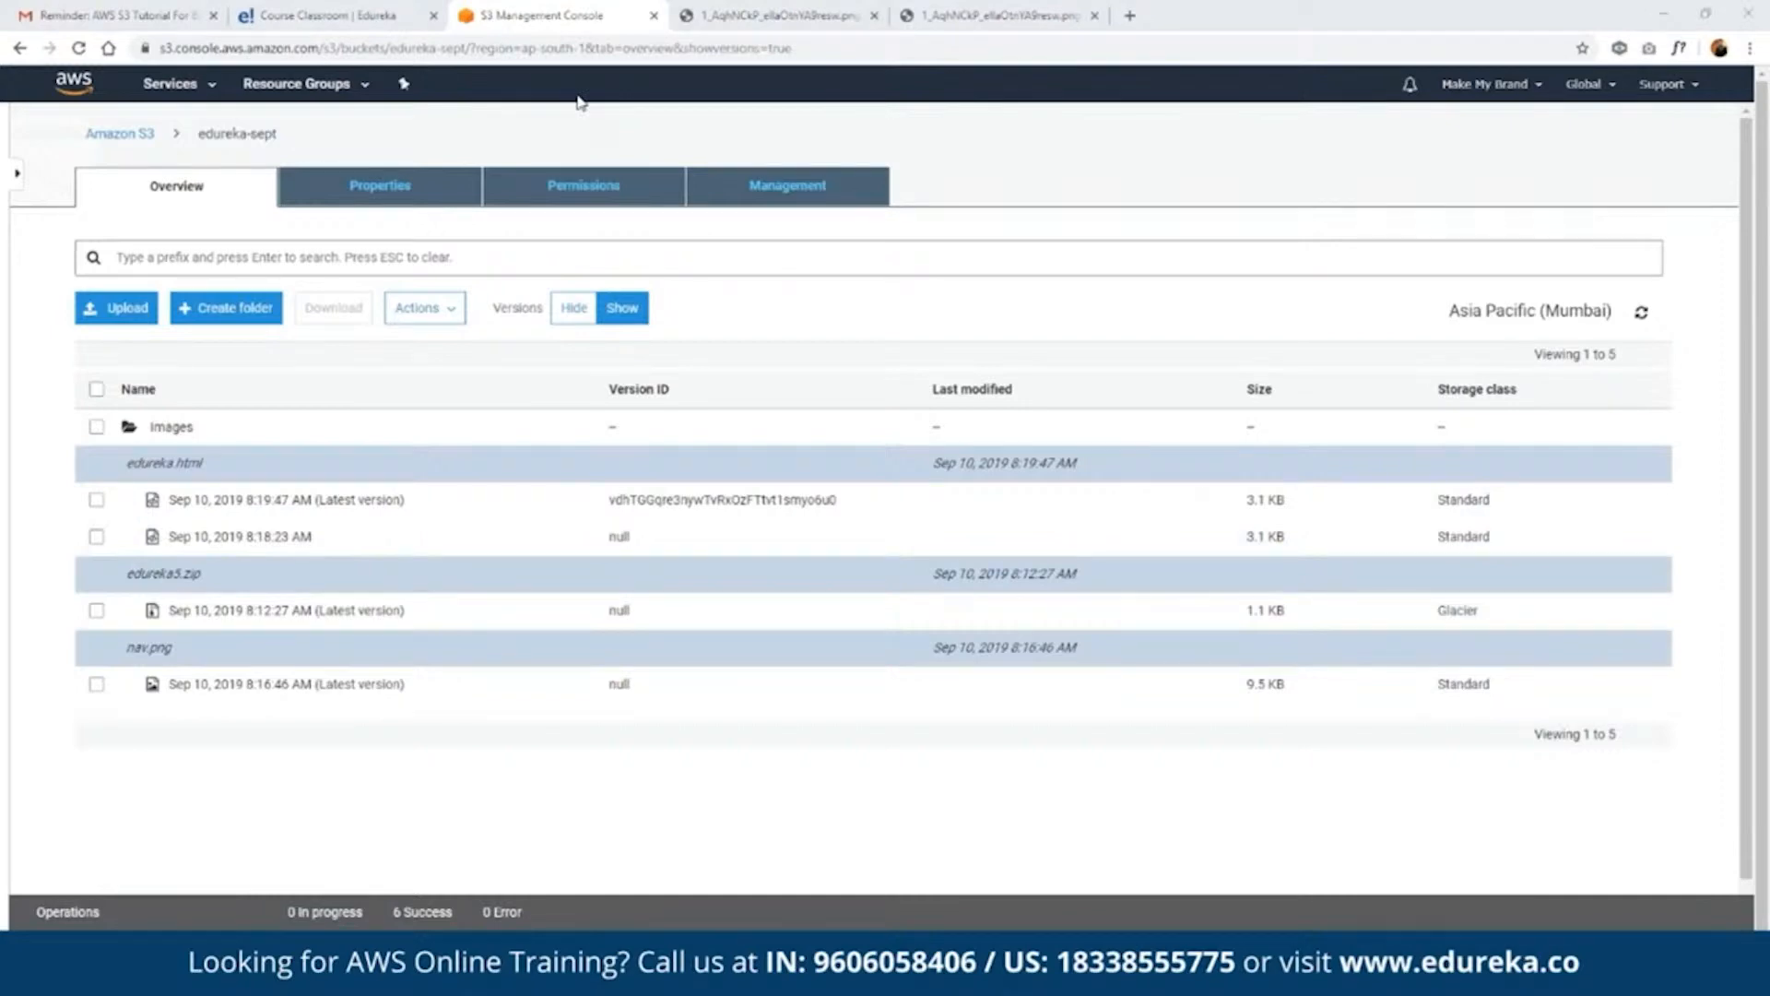
# - Enable static website hosting for the edureka-sept bucket with index document edureka.html and error document 404.html
pyautogui.click(420, 202)
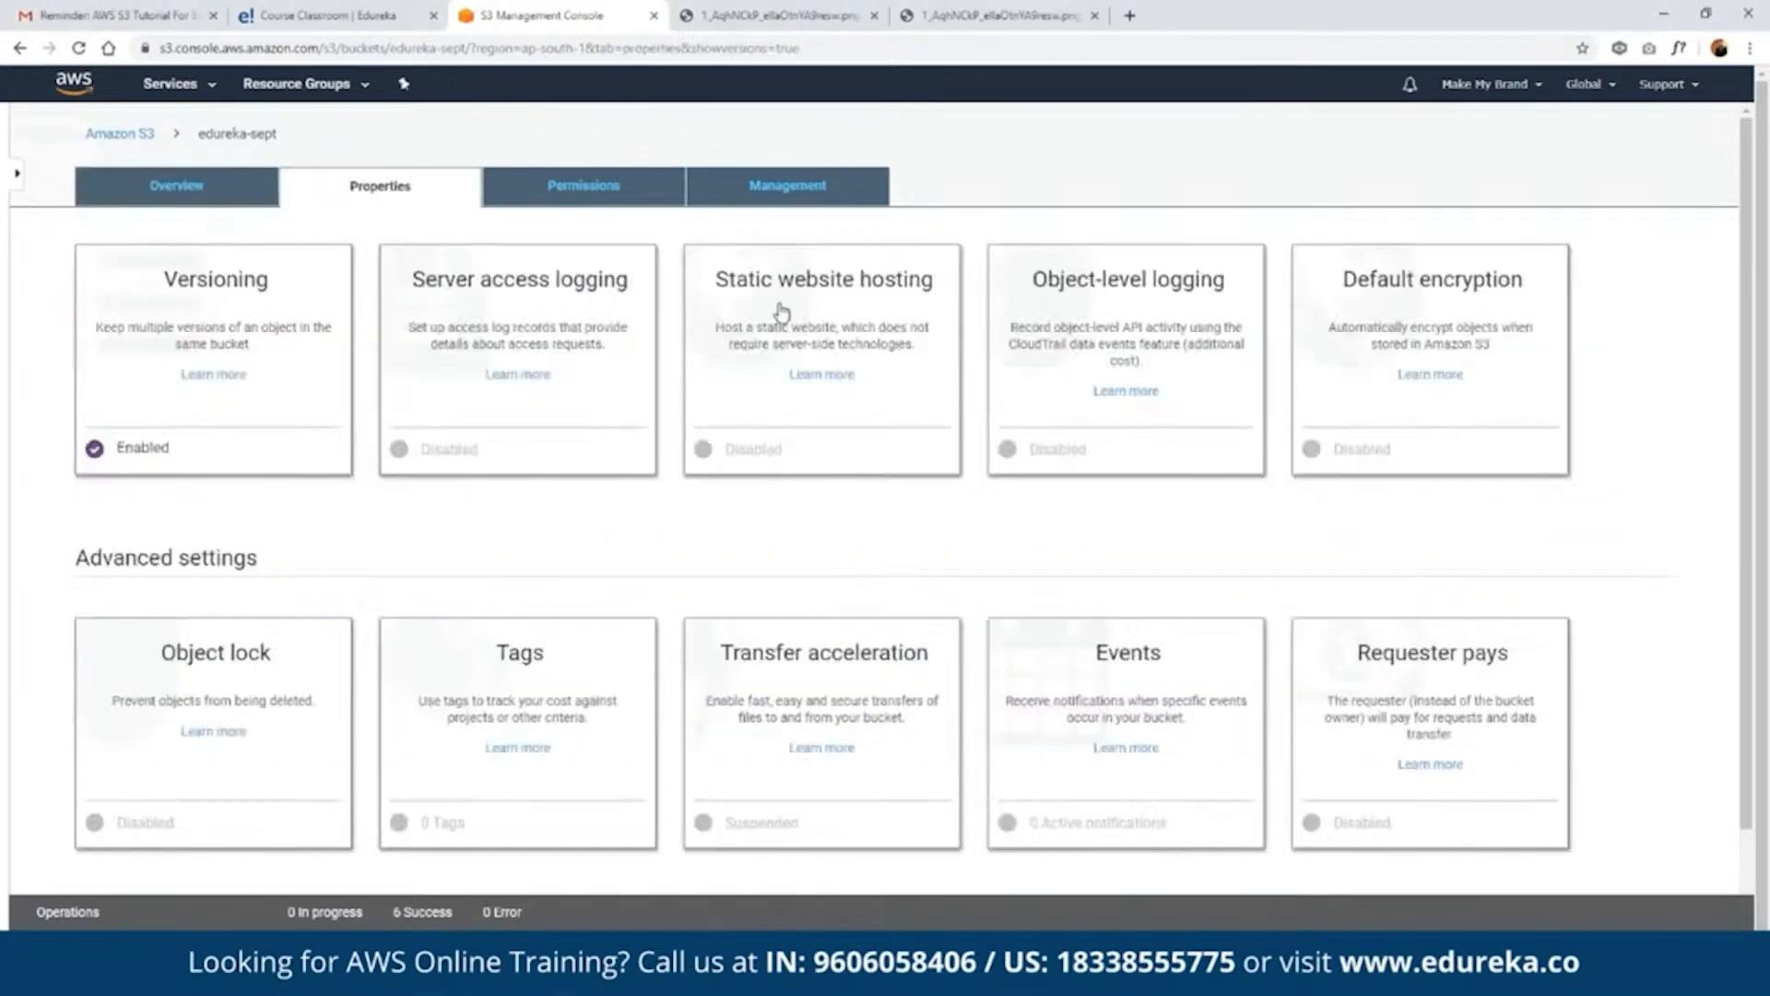
pyautogui.click(782, 312)
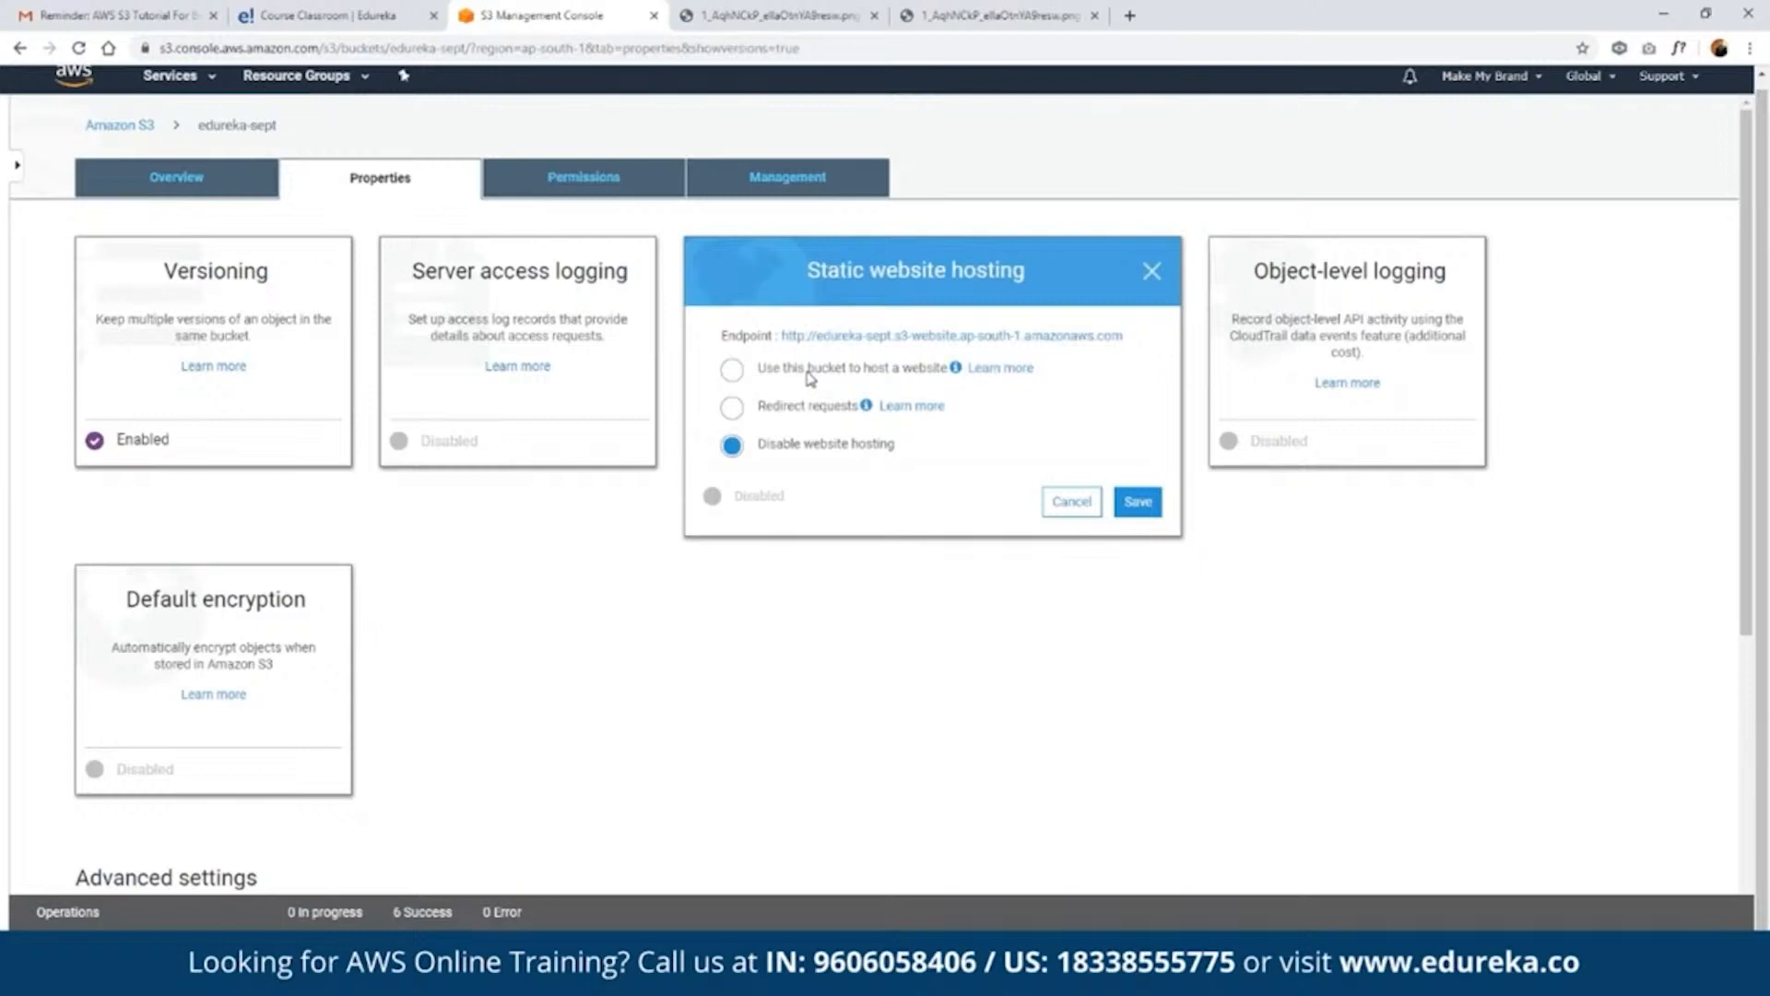
pyautogui.click(809, 371)
pyautogui.click(869, 443)
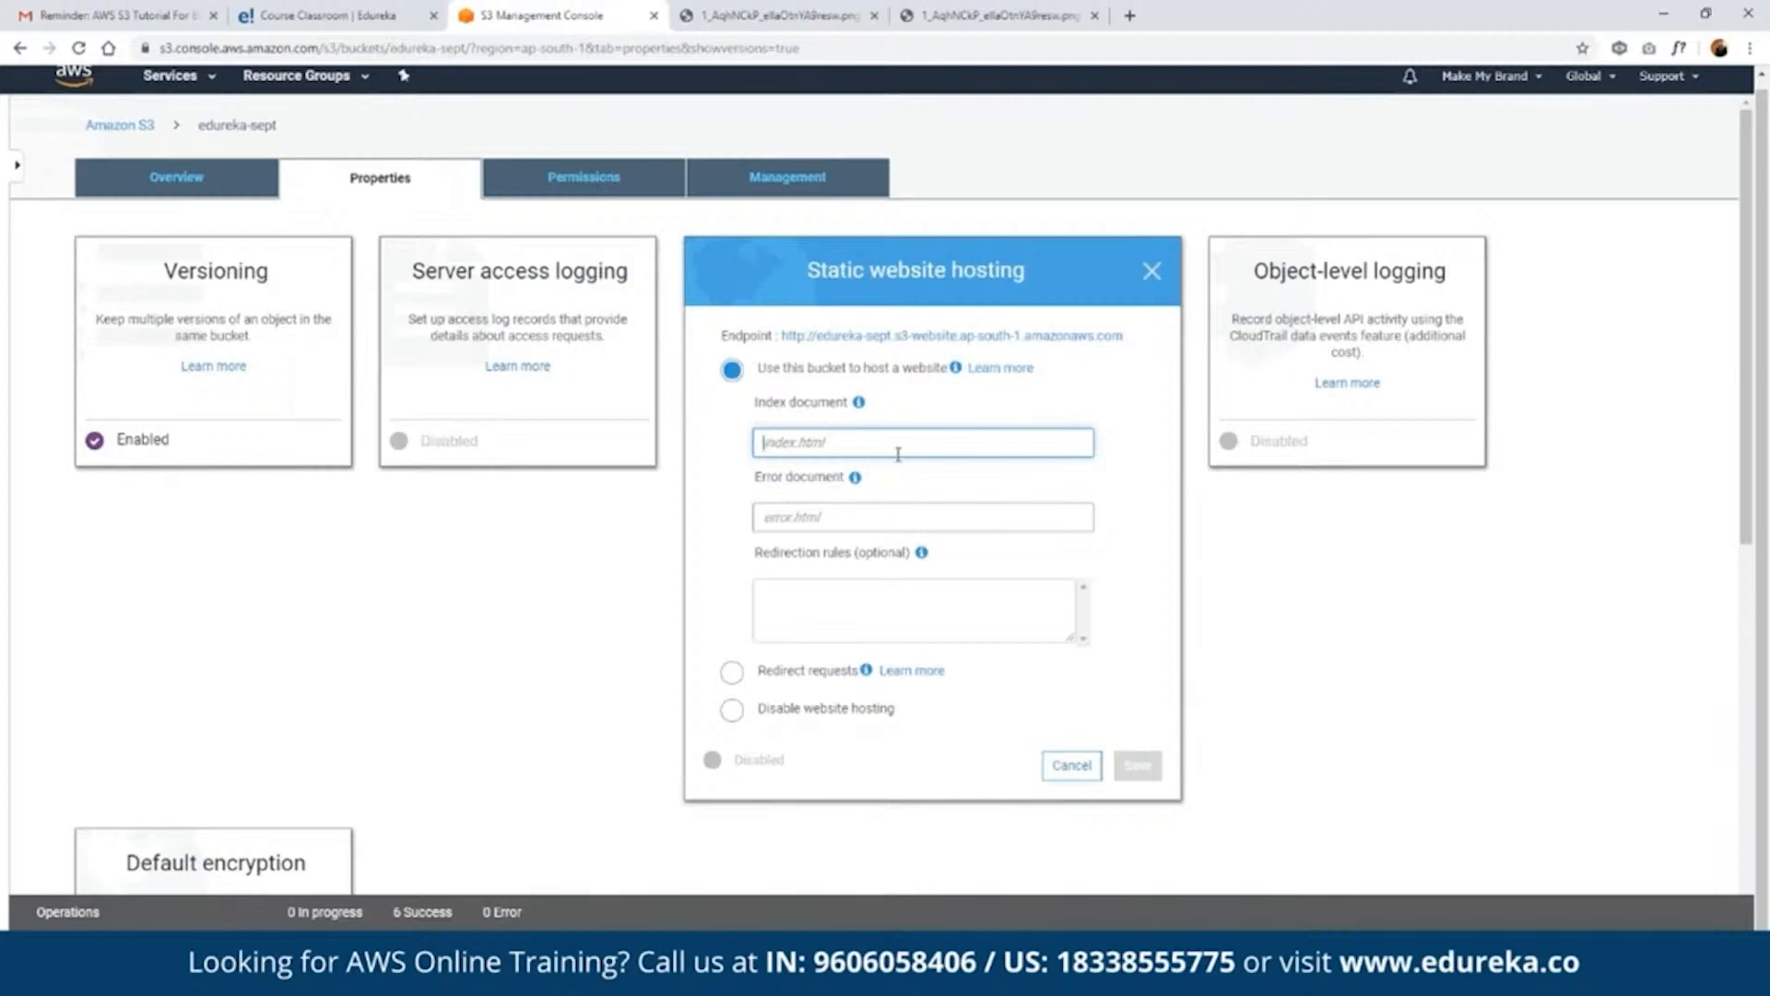
pyautogui.write('edu')
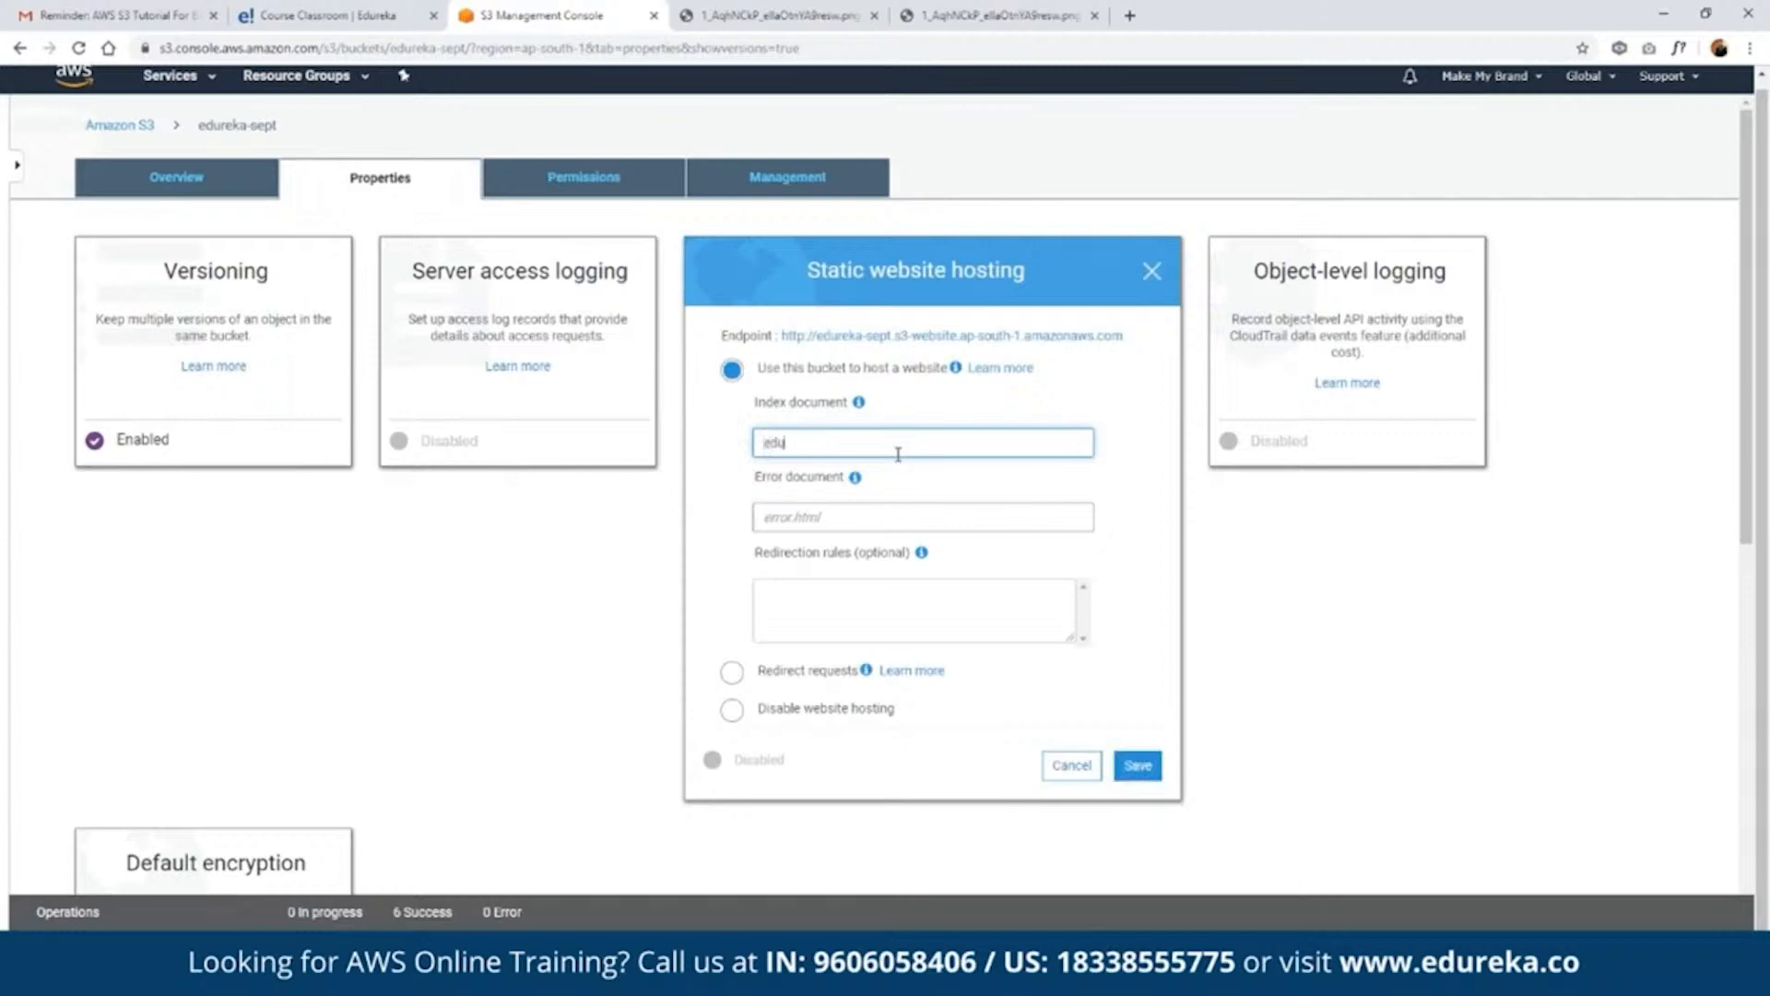
pyautogui.write('reka.html')
pyautogui.click(894, 519)
pyautogui.write('404.html')
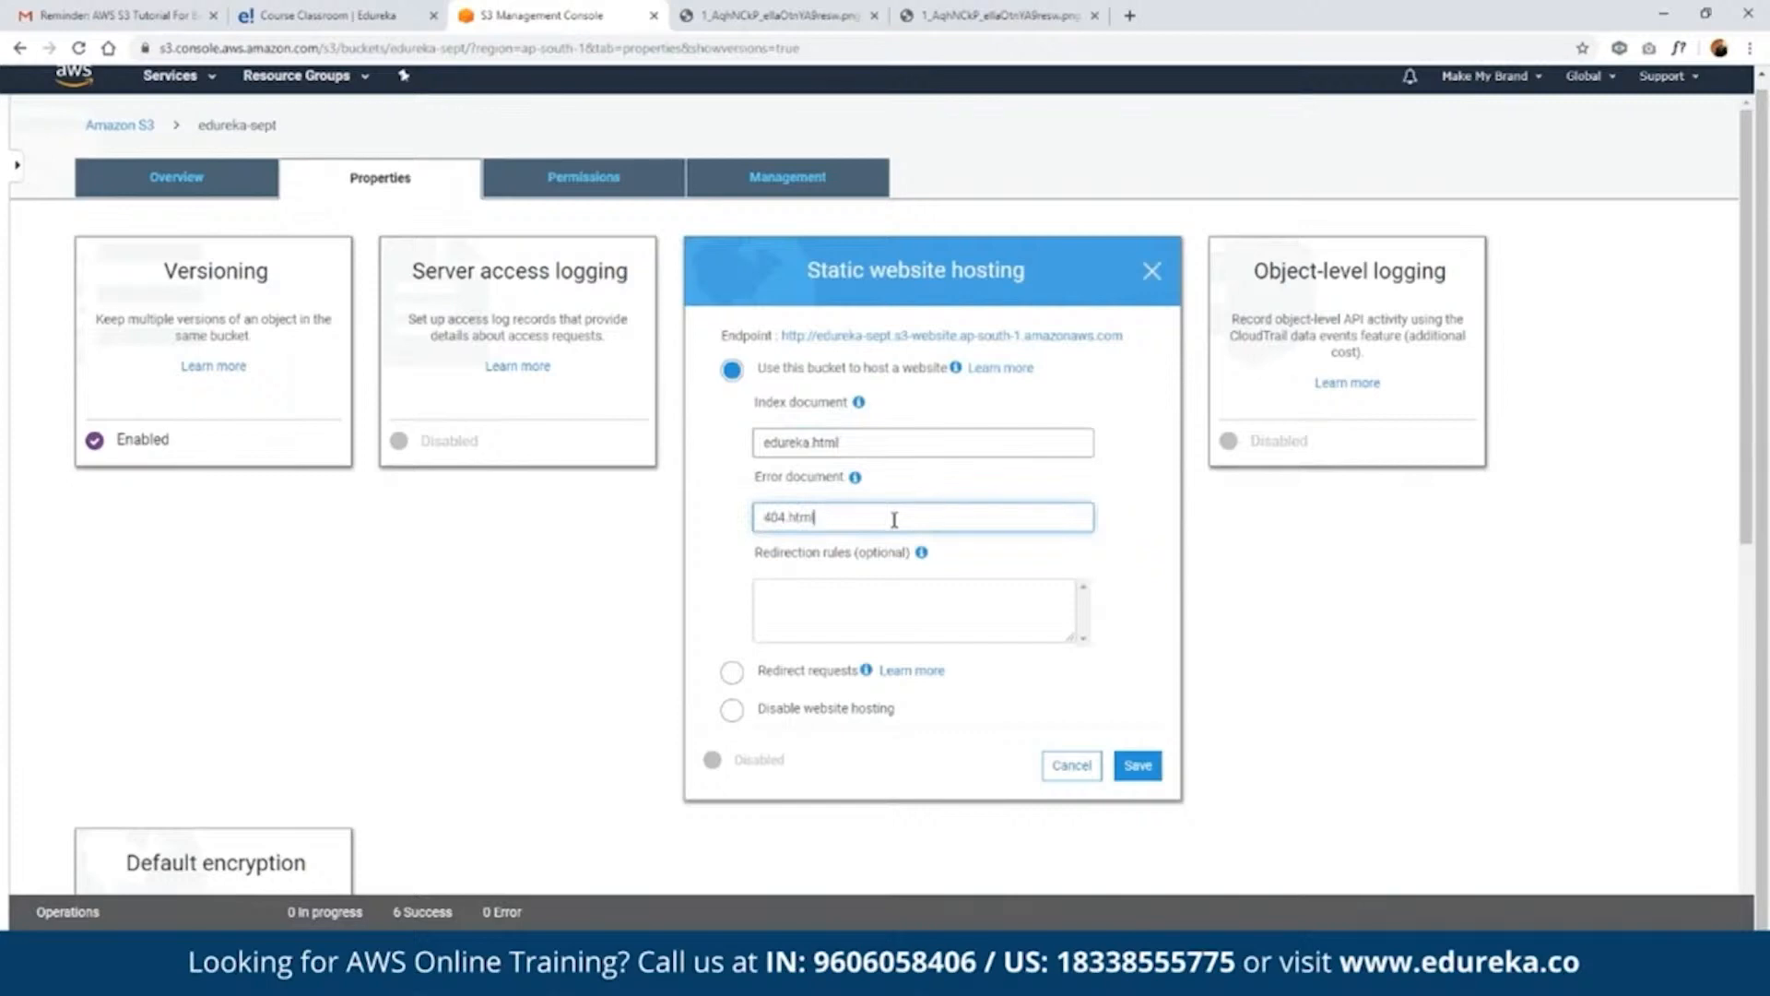
pyautogui.click(1143, 777)
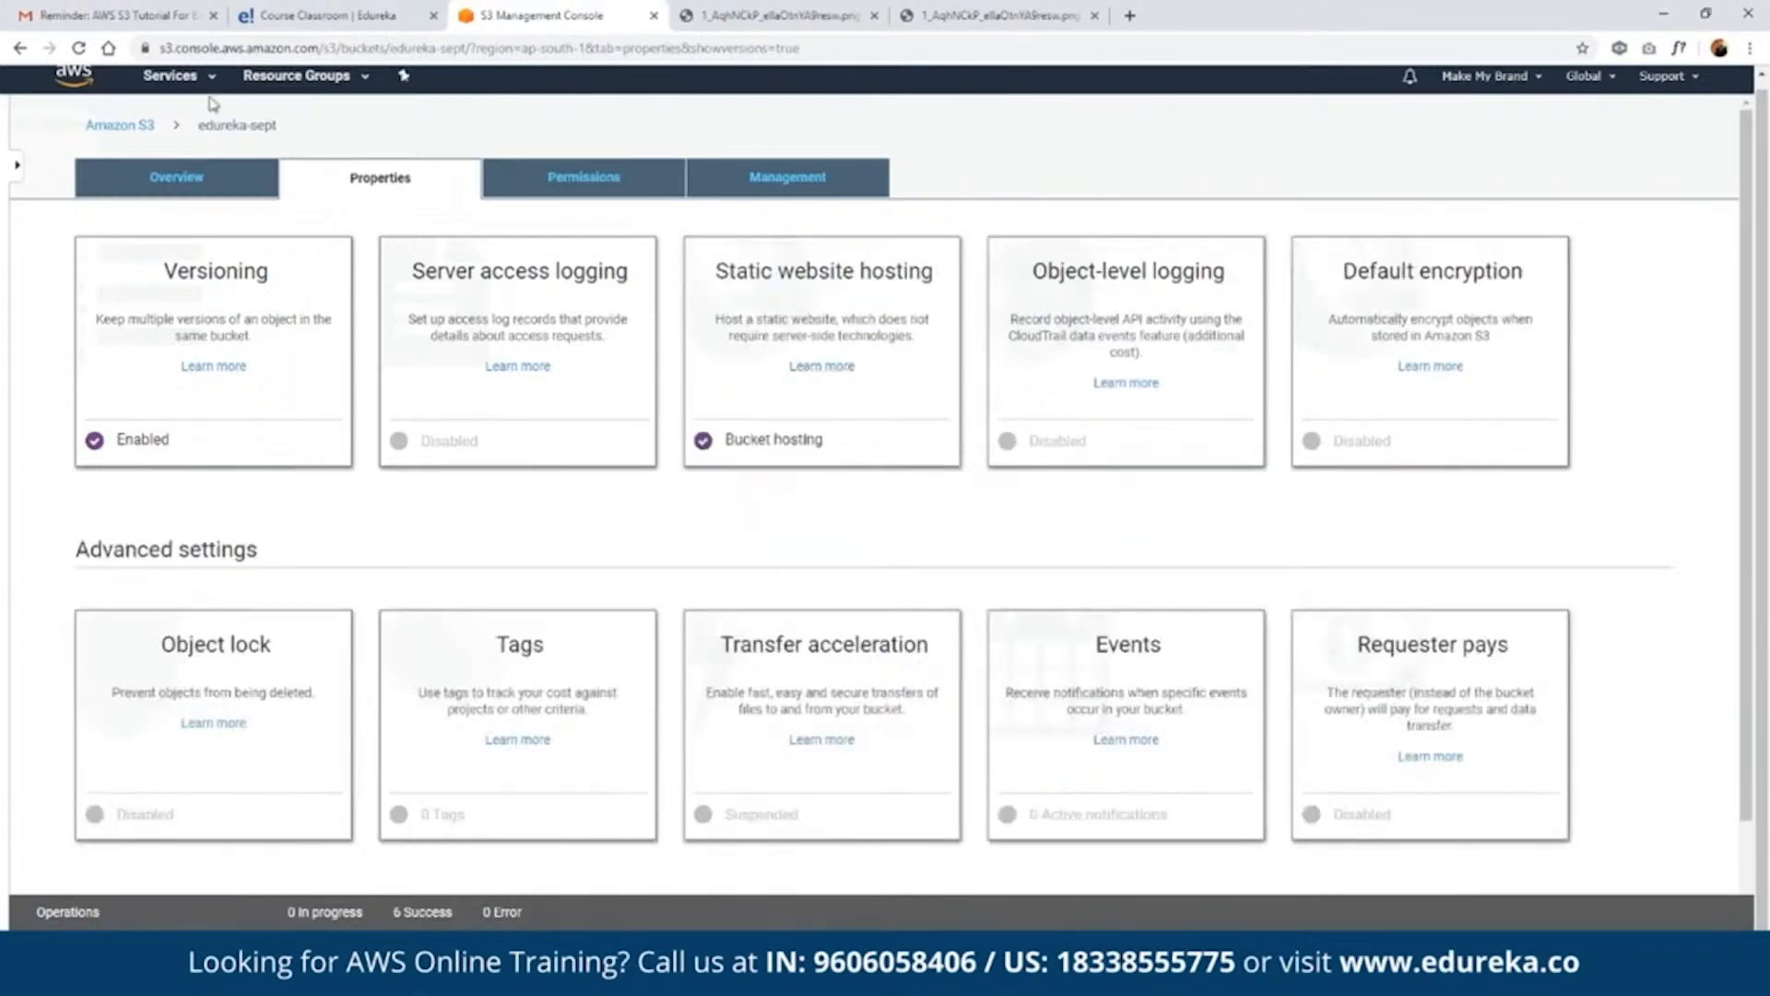
# - Hide the object versions in the edureka-sept bucket's object list and open edureka.html
pyautogui.click(205, 177)
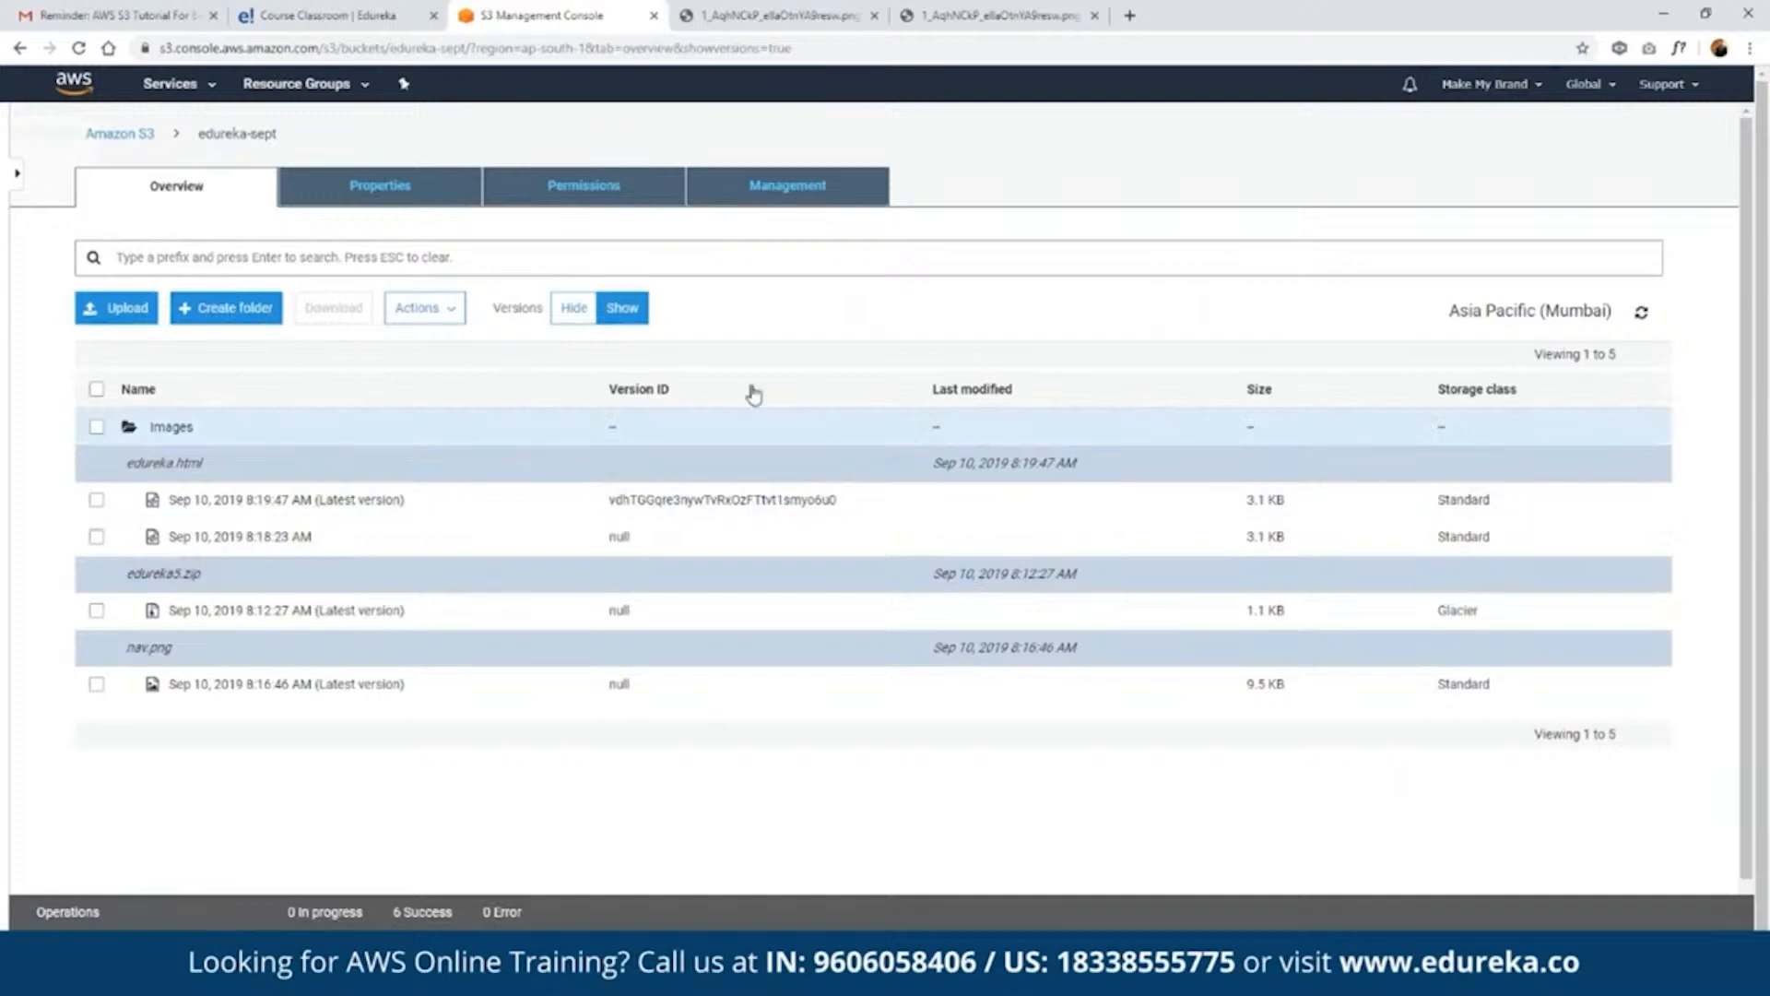
pyautogui.click(590, 310)
pyautogui.click(203, 463)
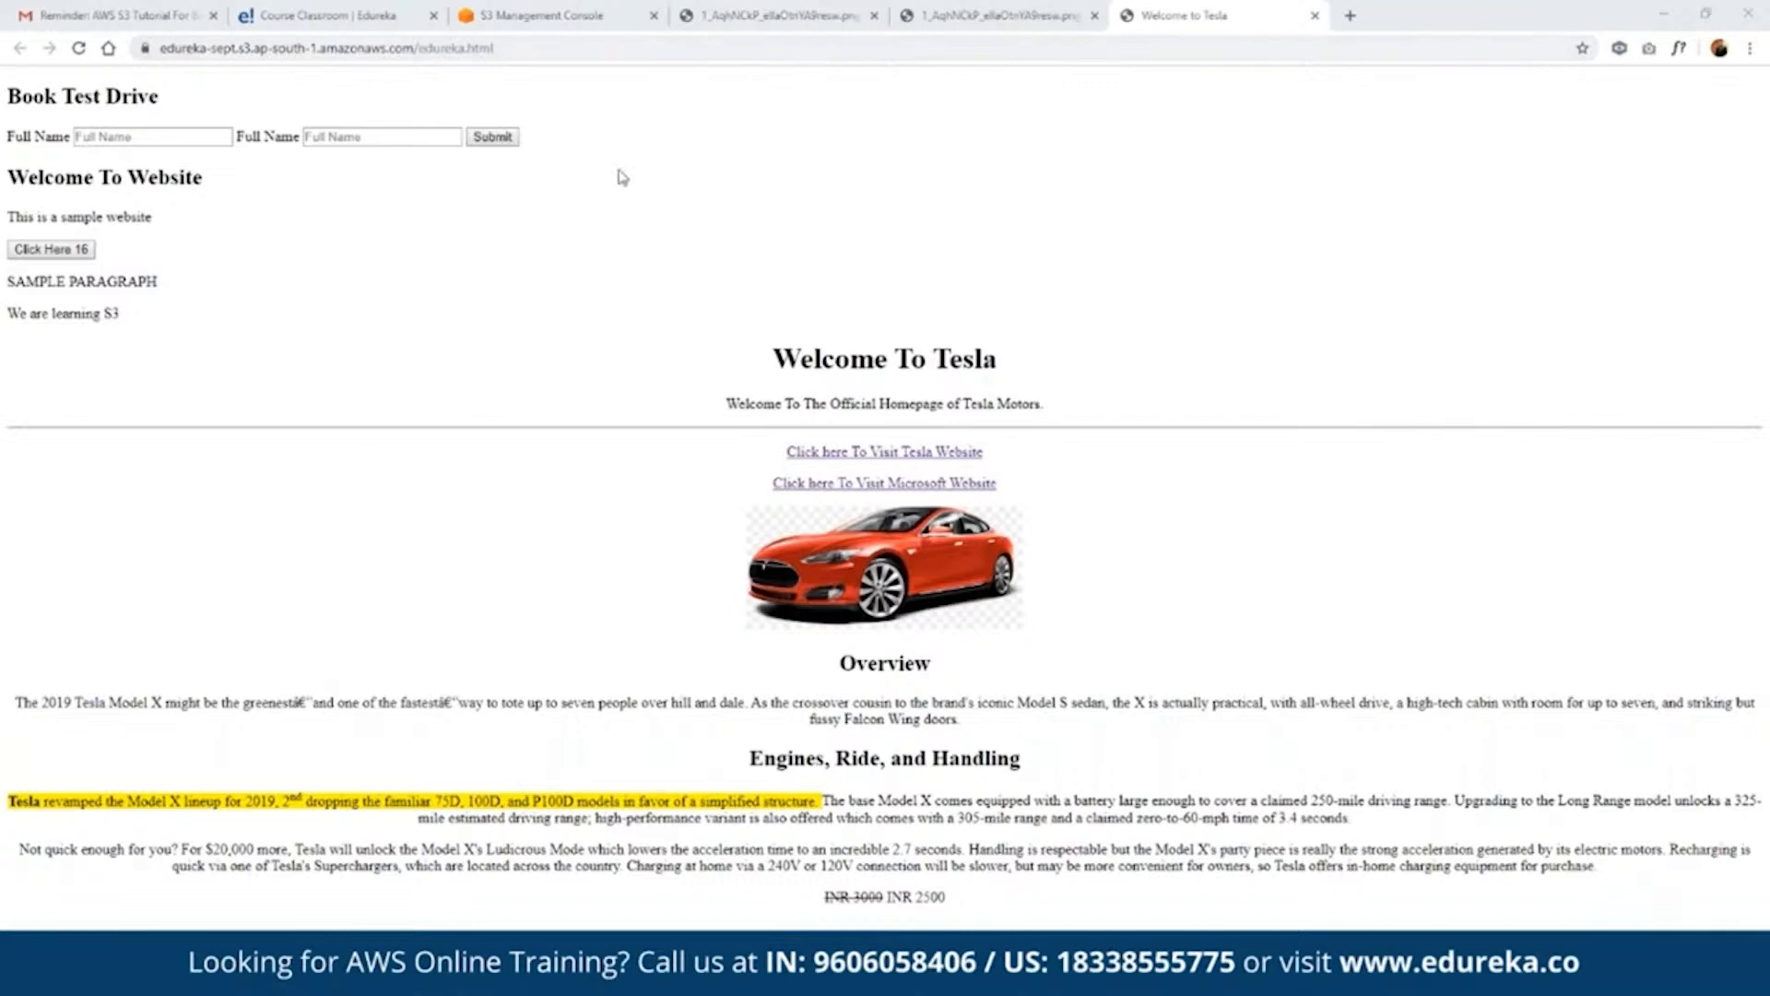
# - Close the two tabs showing the chart colors image and open the CloudFront service in the AWS console
pyautogui.click(791, 9)
pyautogui.click(874, 15)
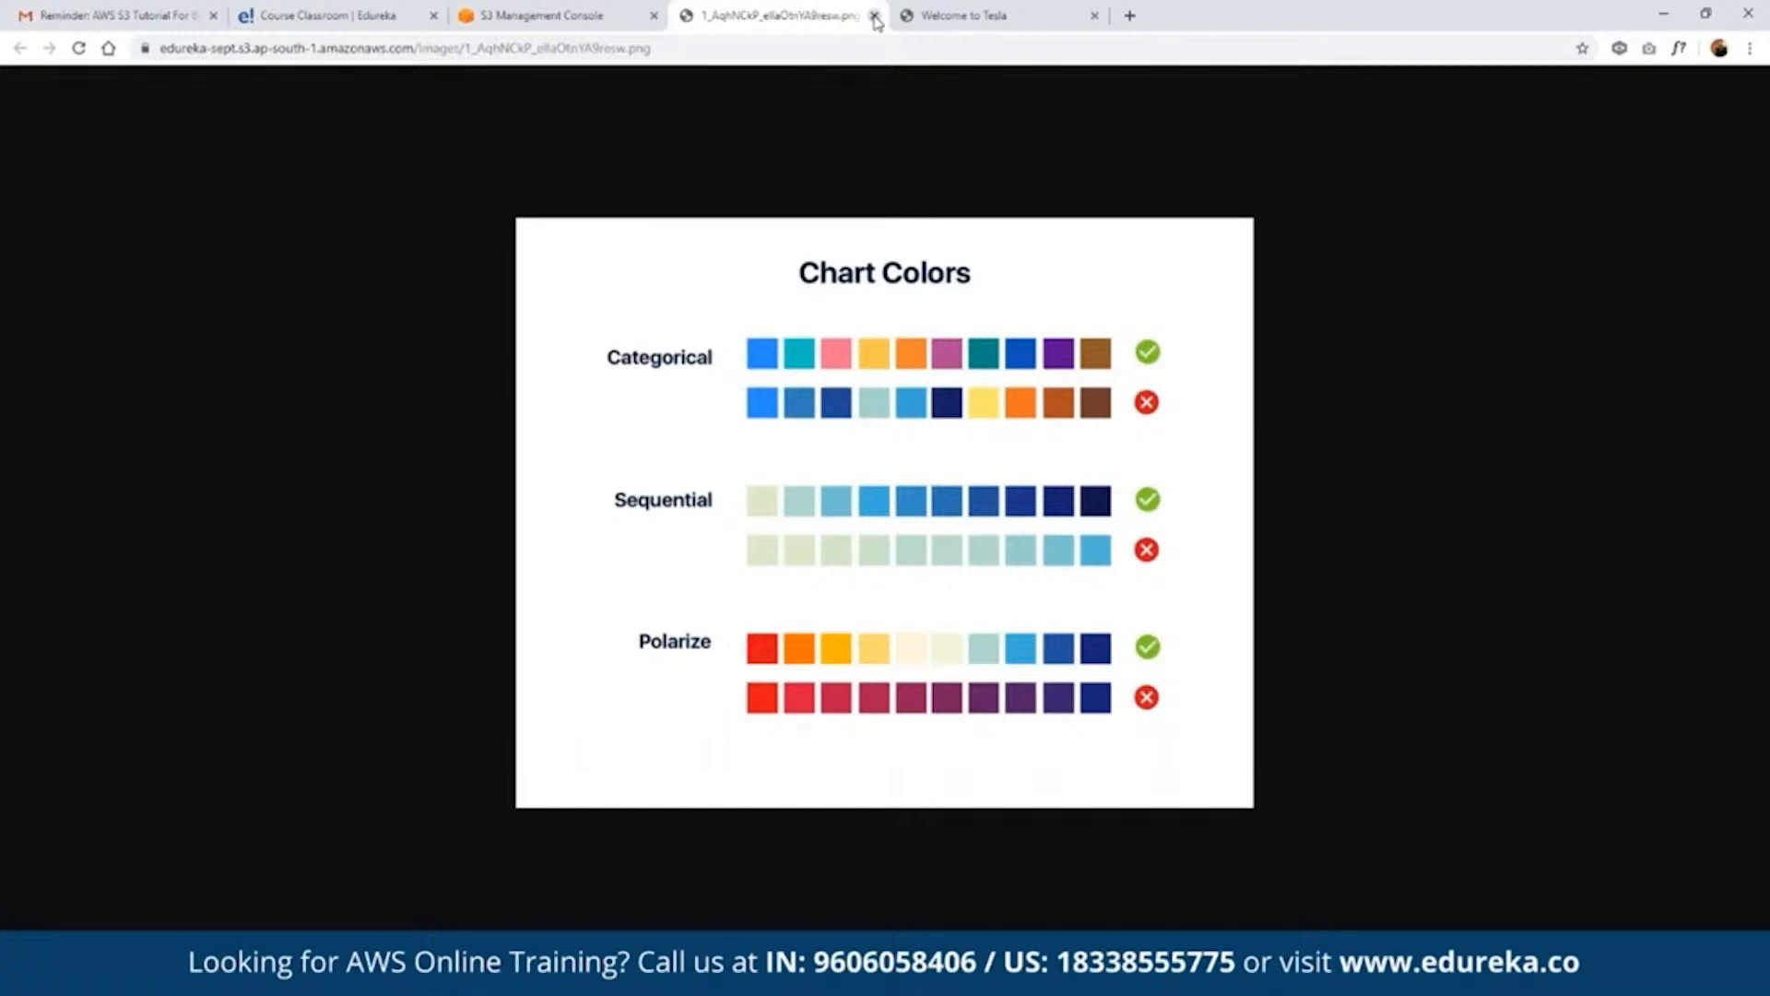
pyautogui.click(874, 15)
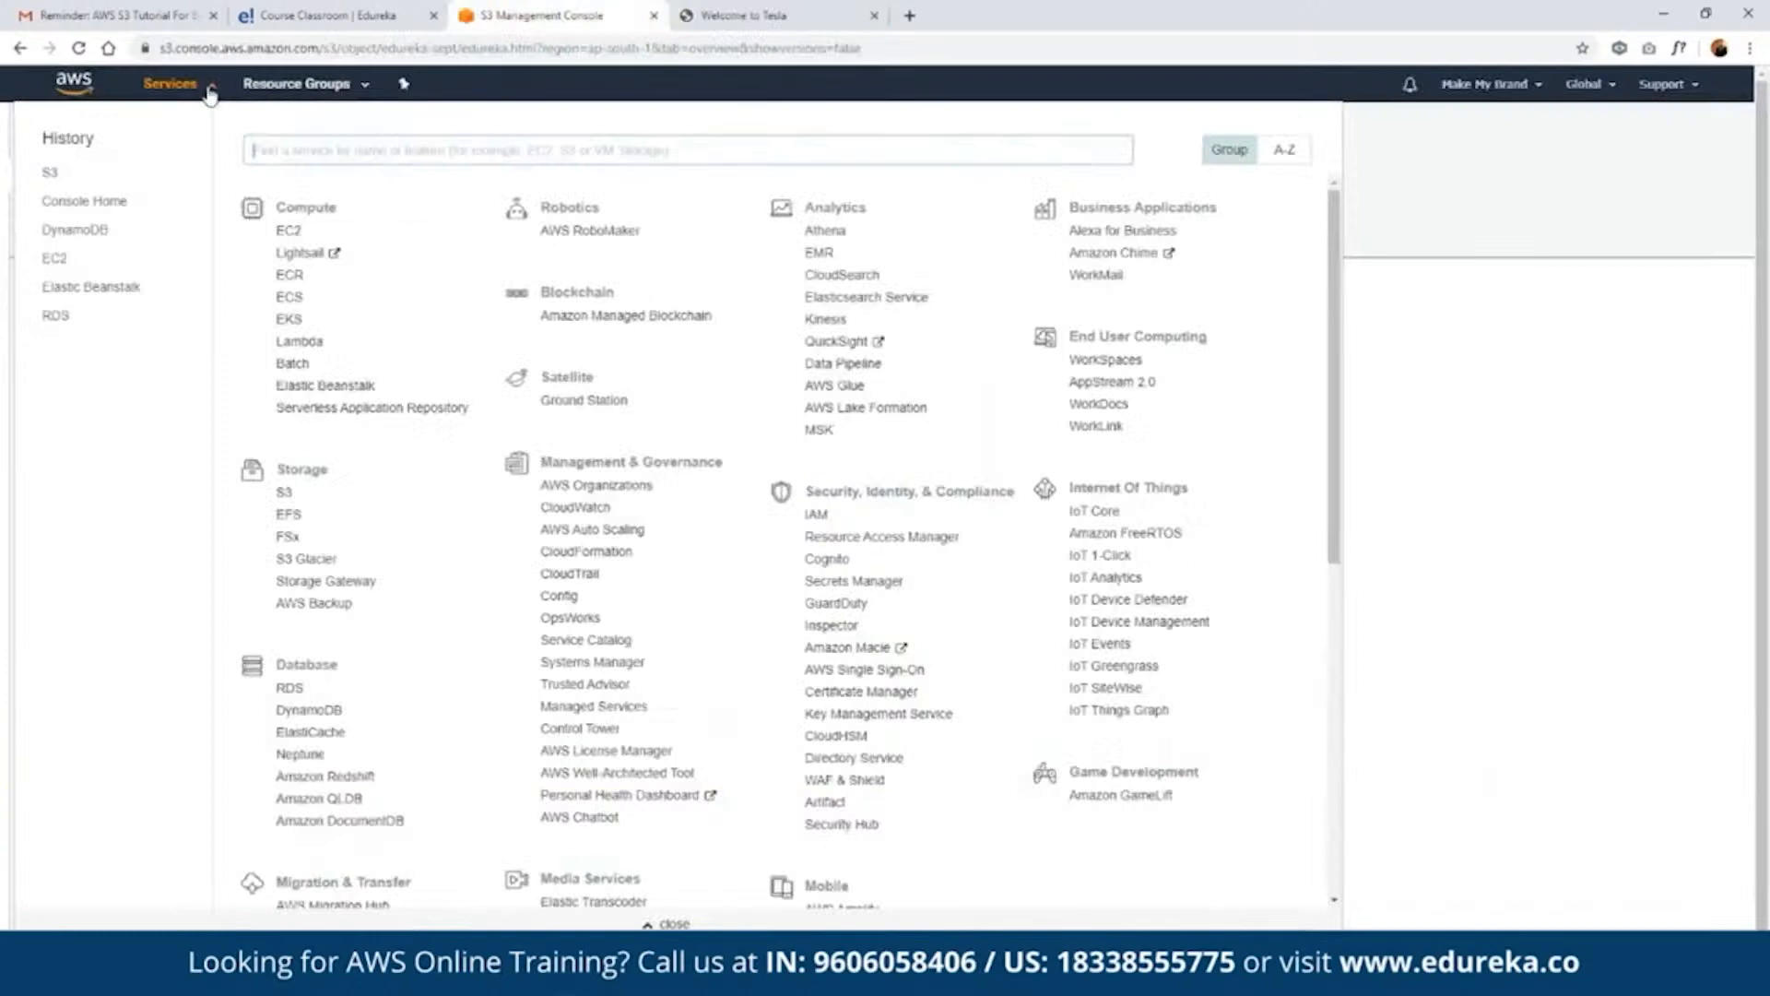
pyautogui.write('cloudfront')
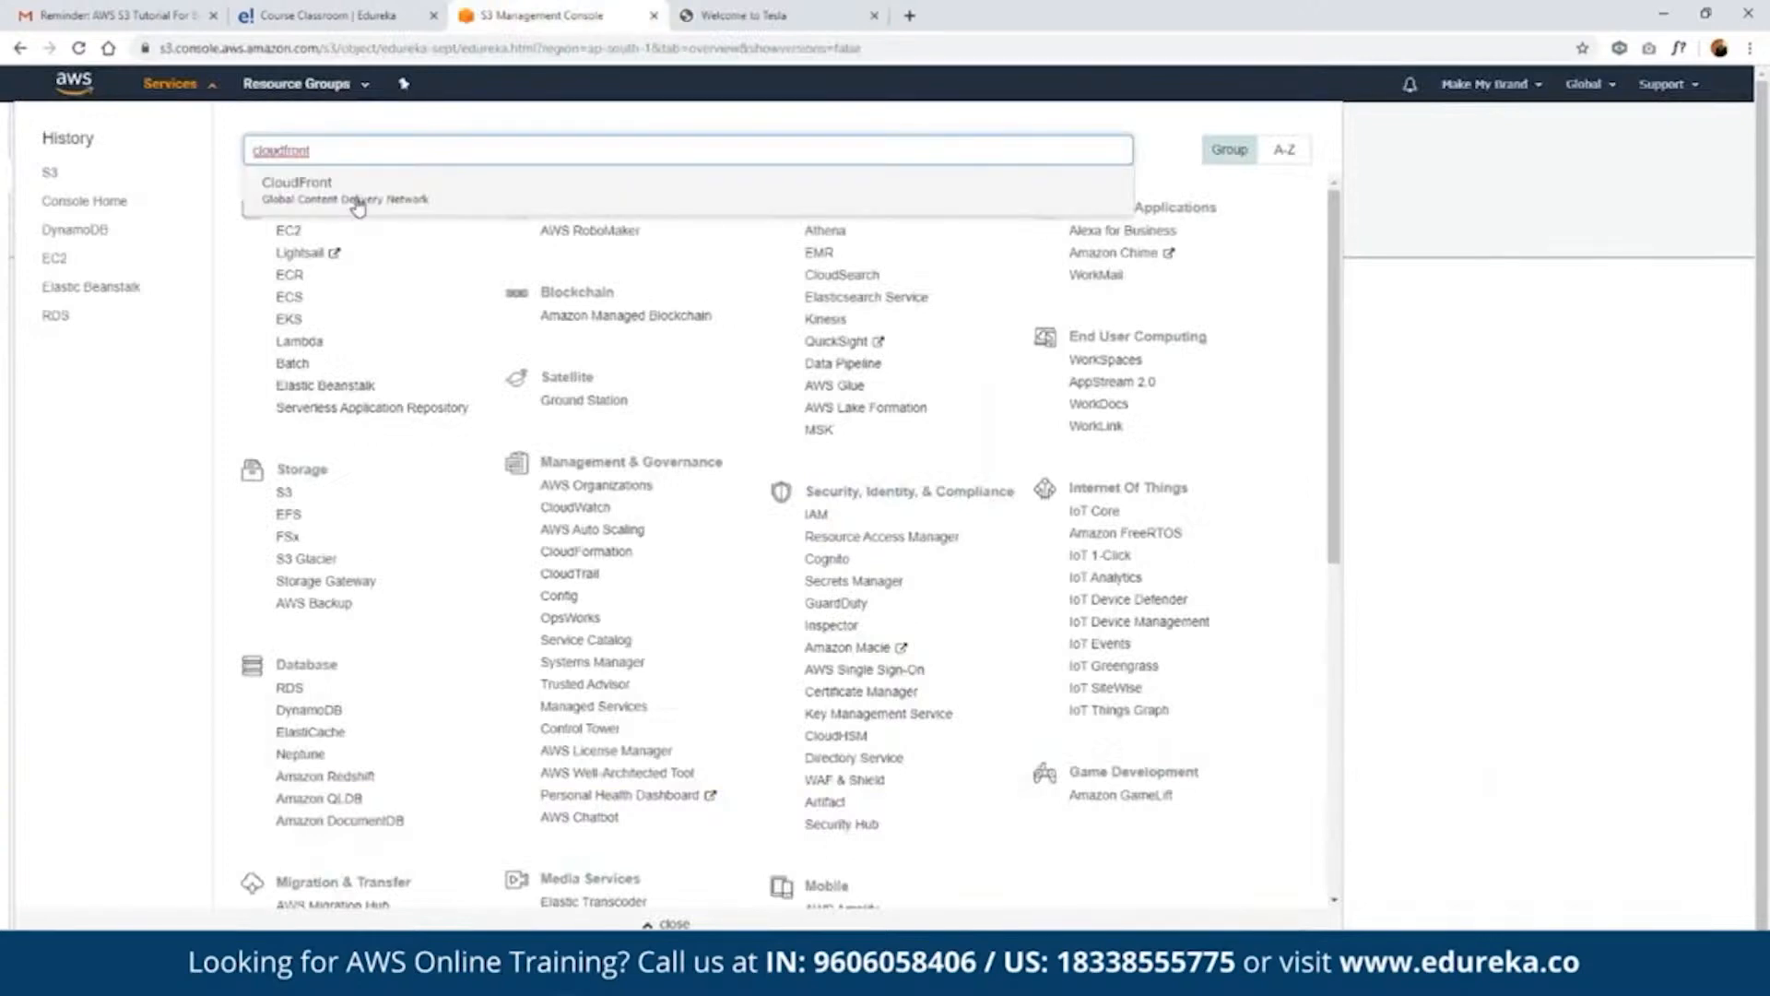
pyautogui.click(357, 205)
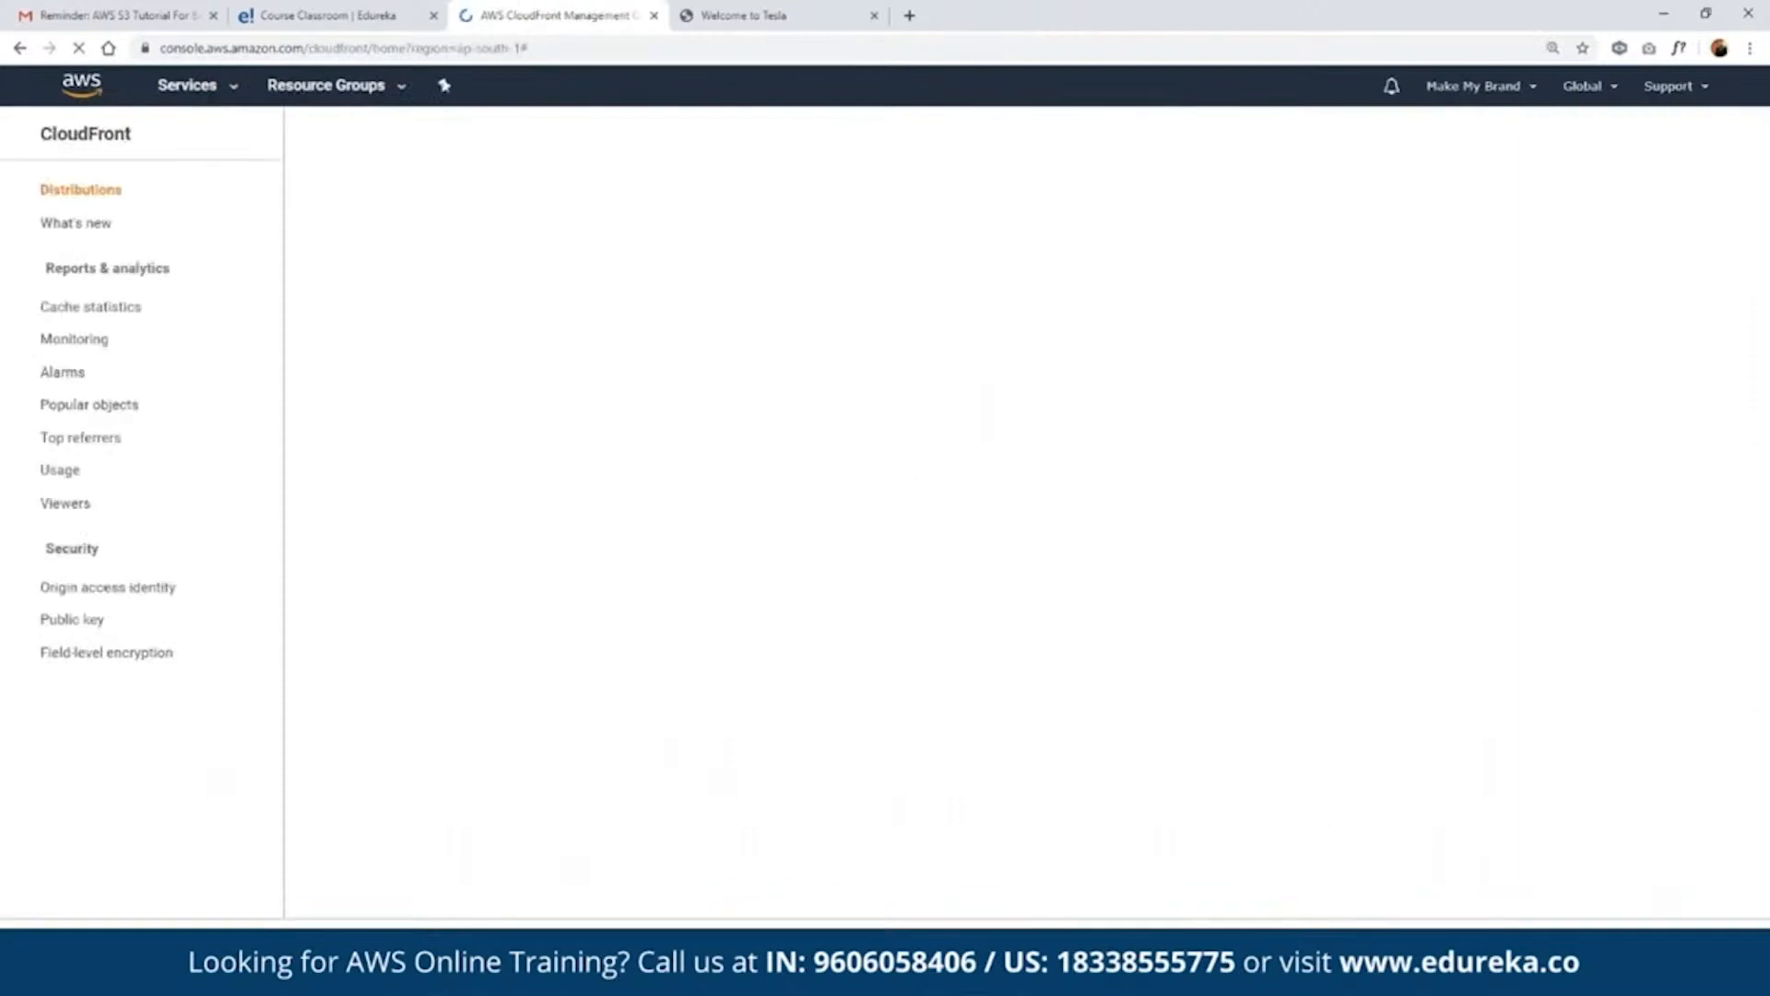
# - Create a CloudFront web distribution with edureka-sept.s3.amazonaws.com as the origin domain name, keeping the default cache behavior settings
pyautogui.click(375, 205)
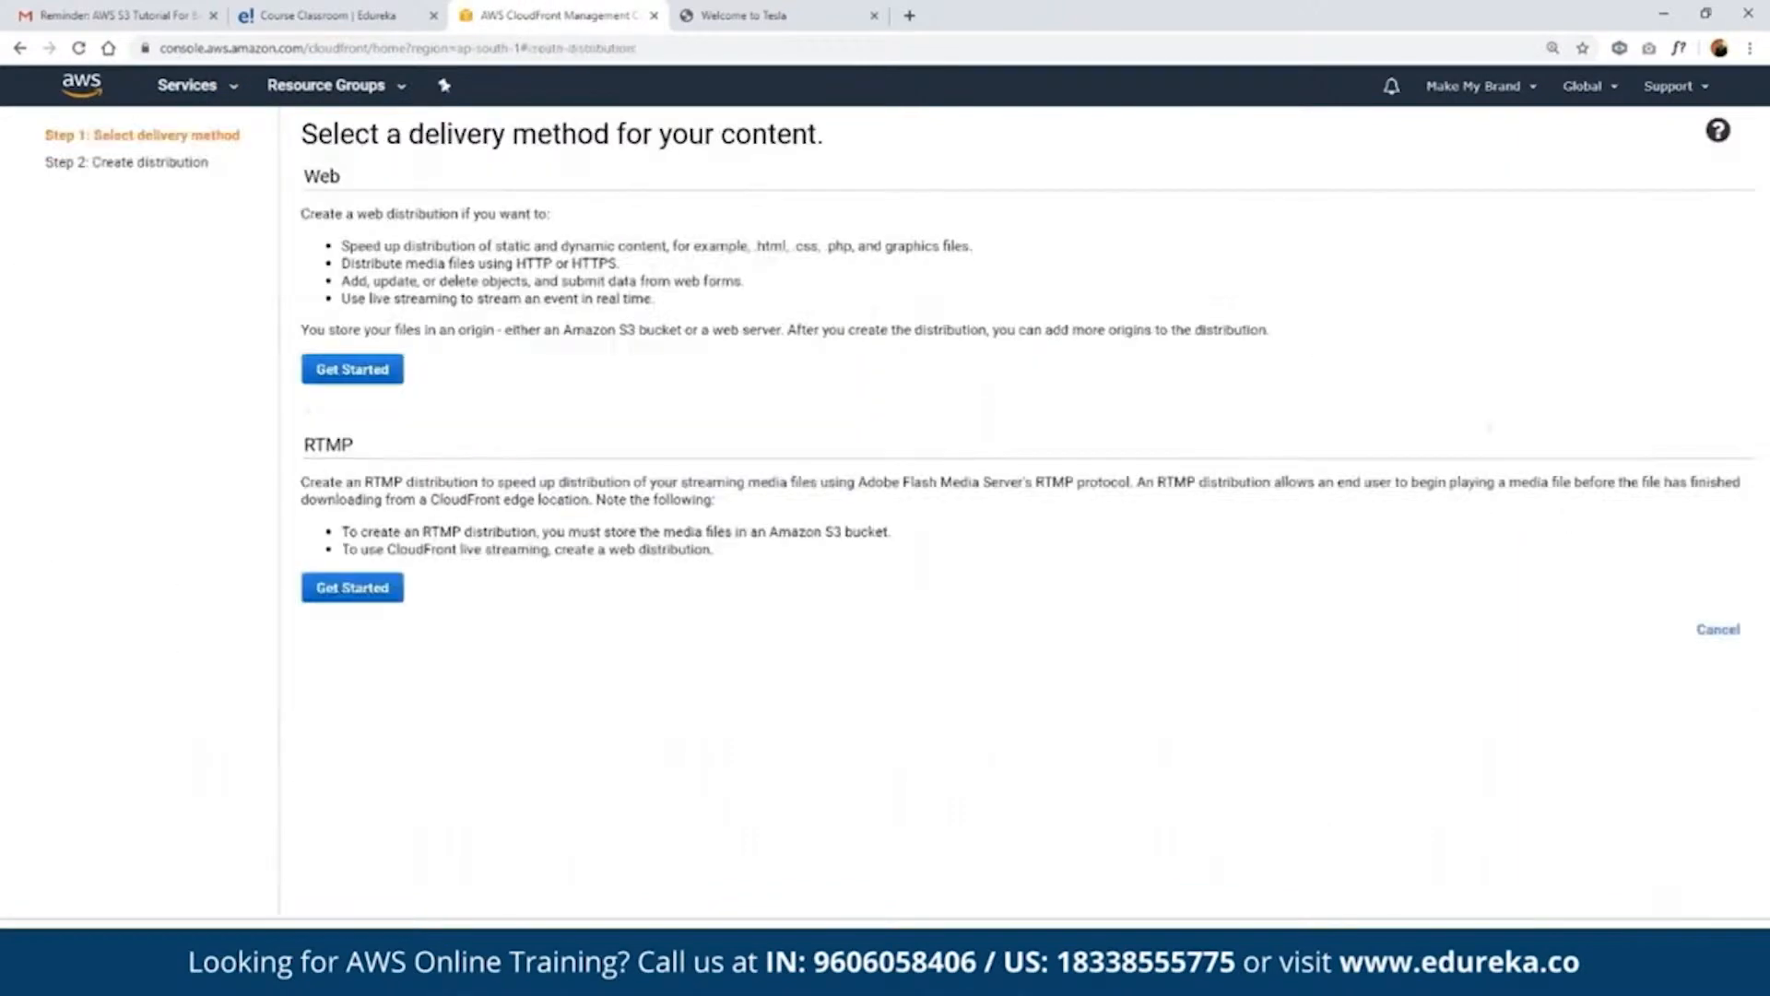
pyautogui.click(353, 371)
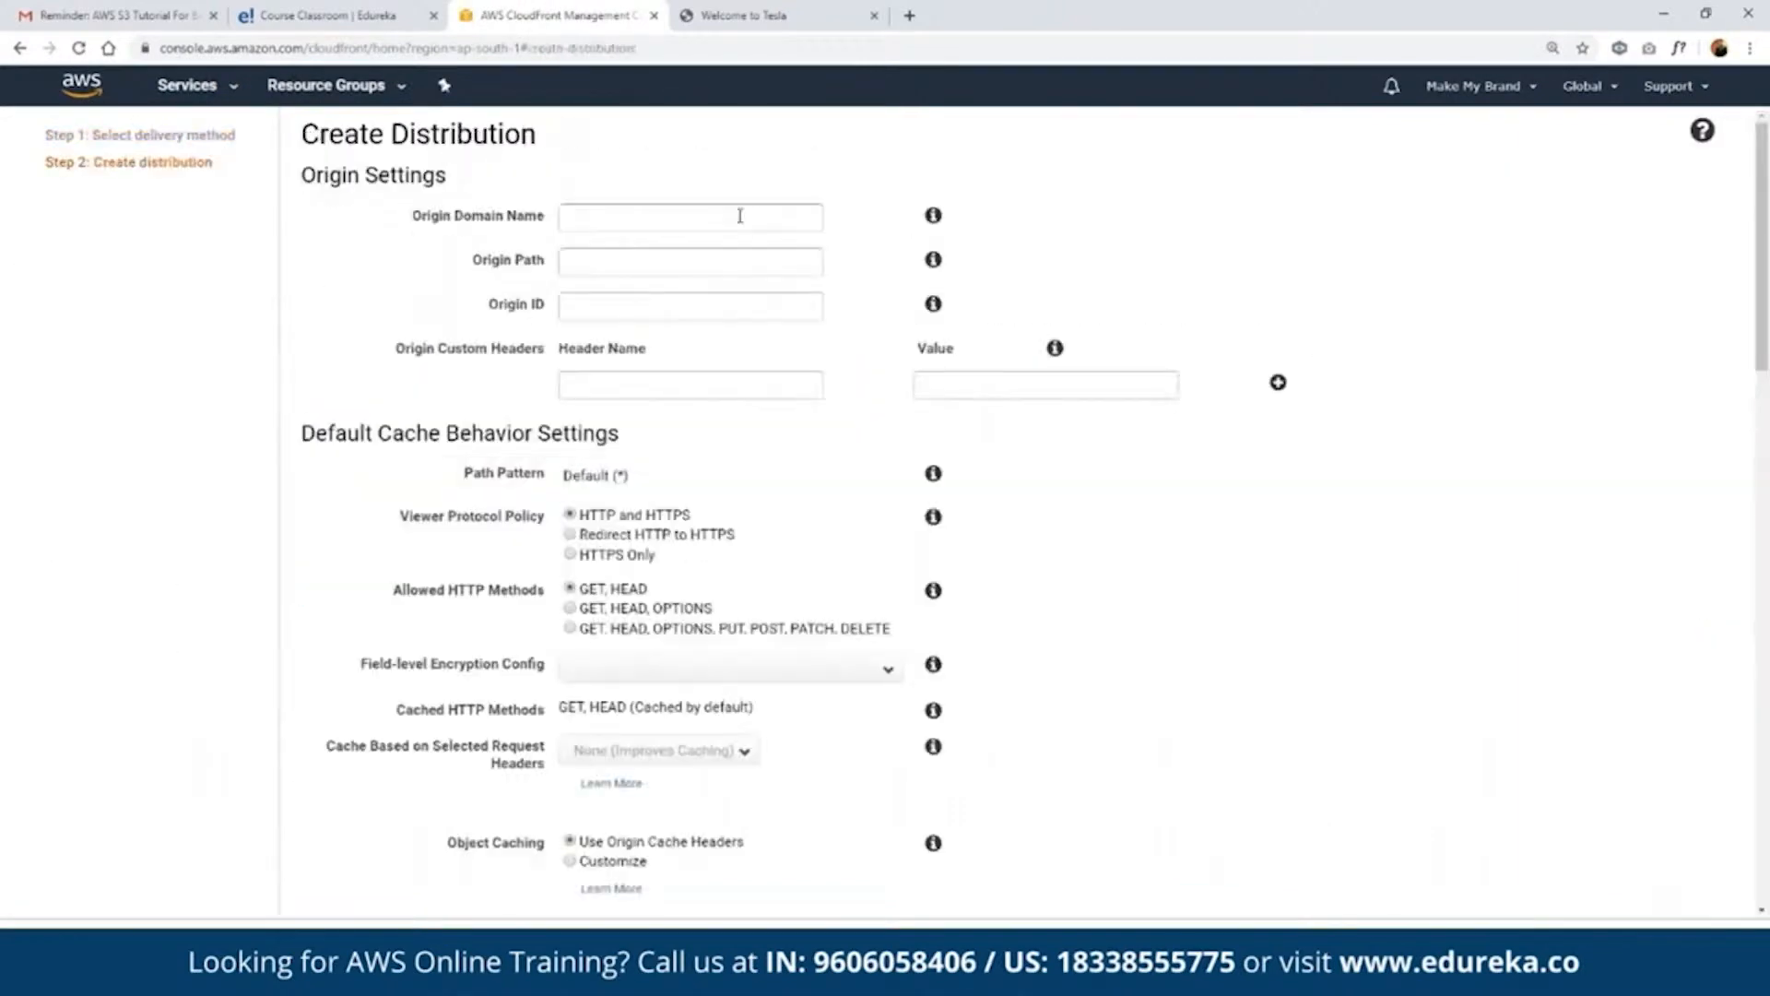
pyautogui.click(738, 215)
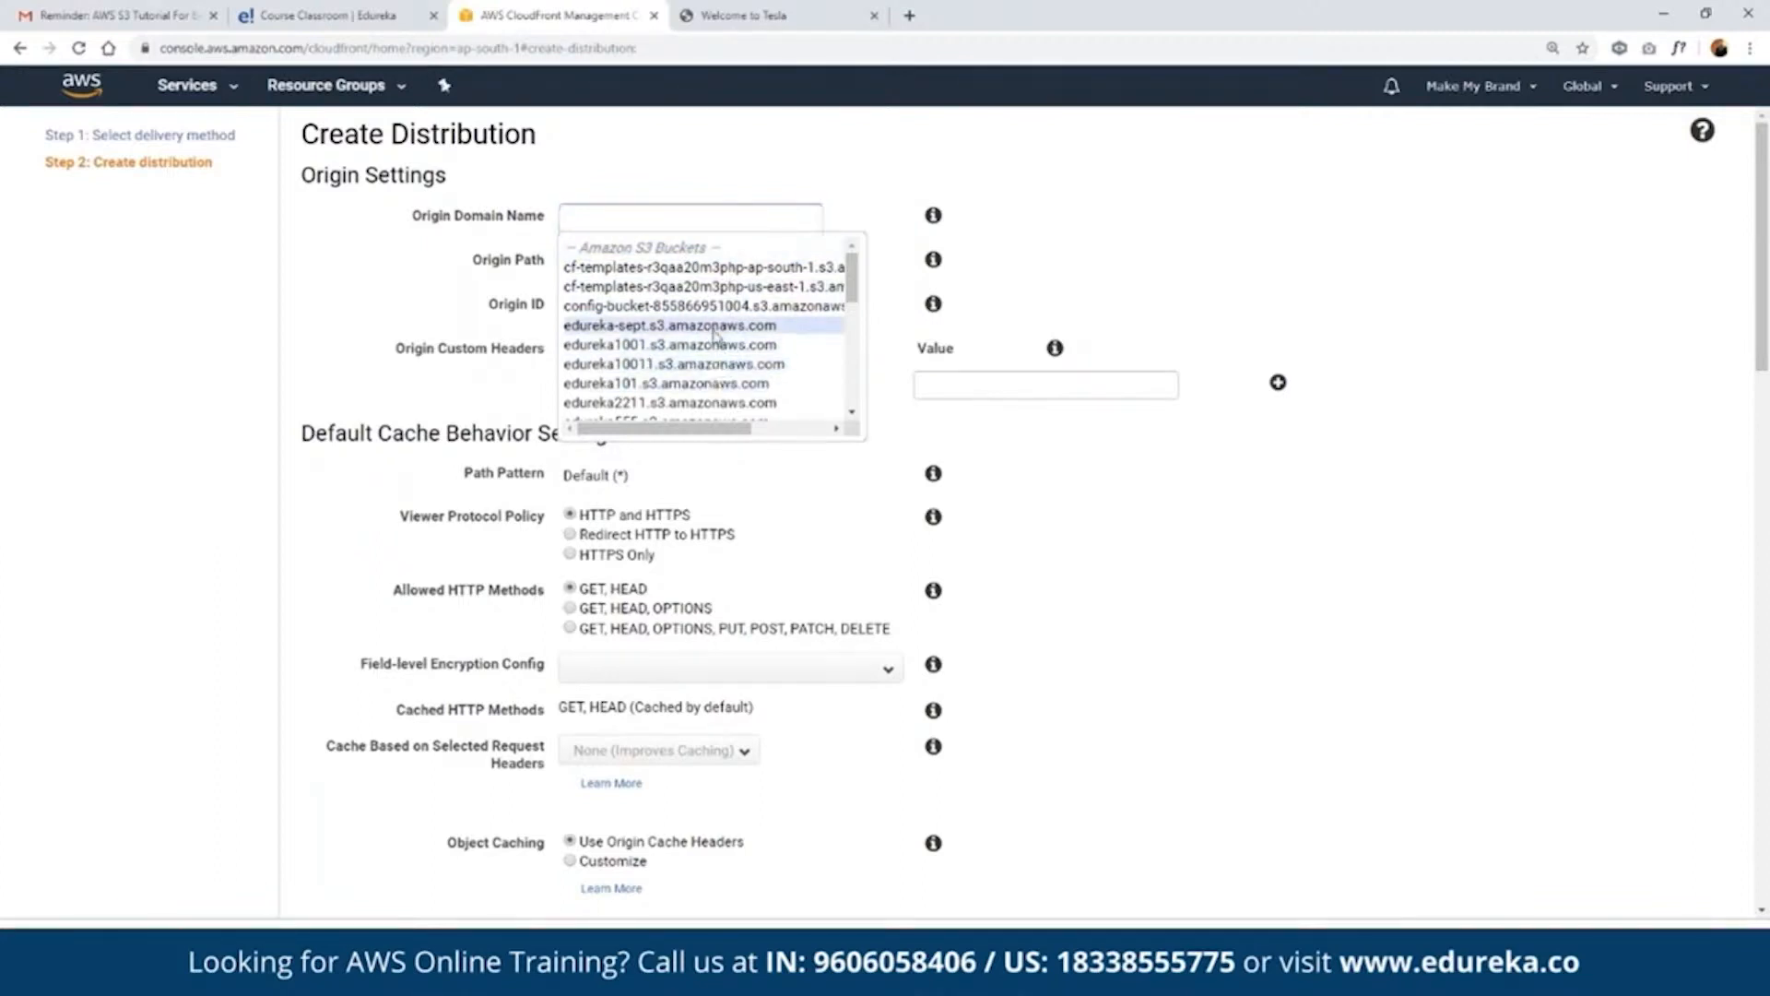
pyautogui.click(713, 328)
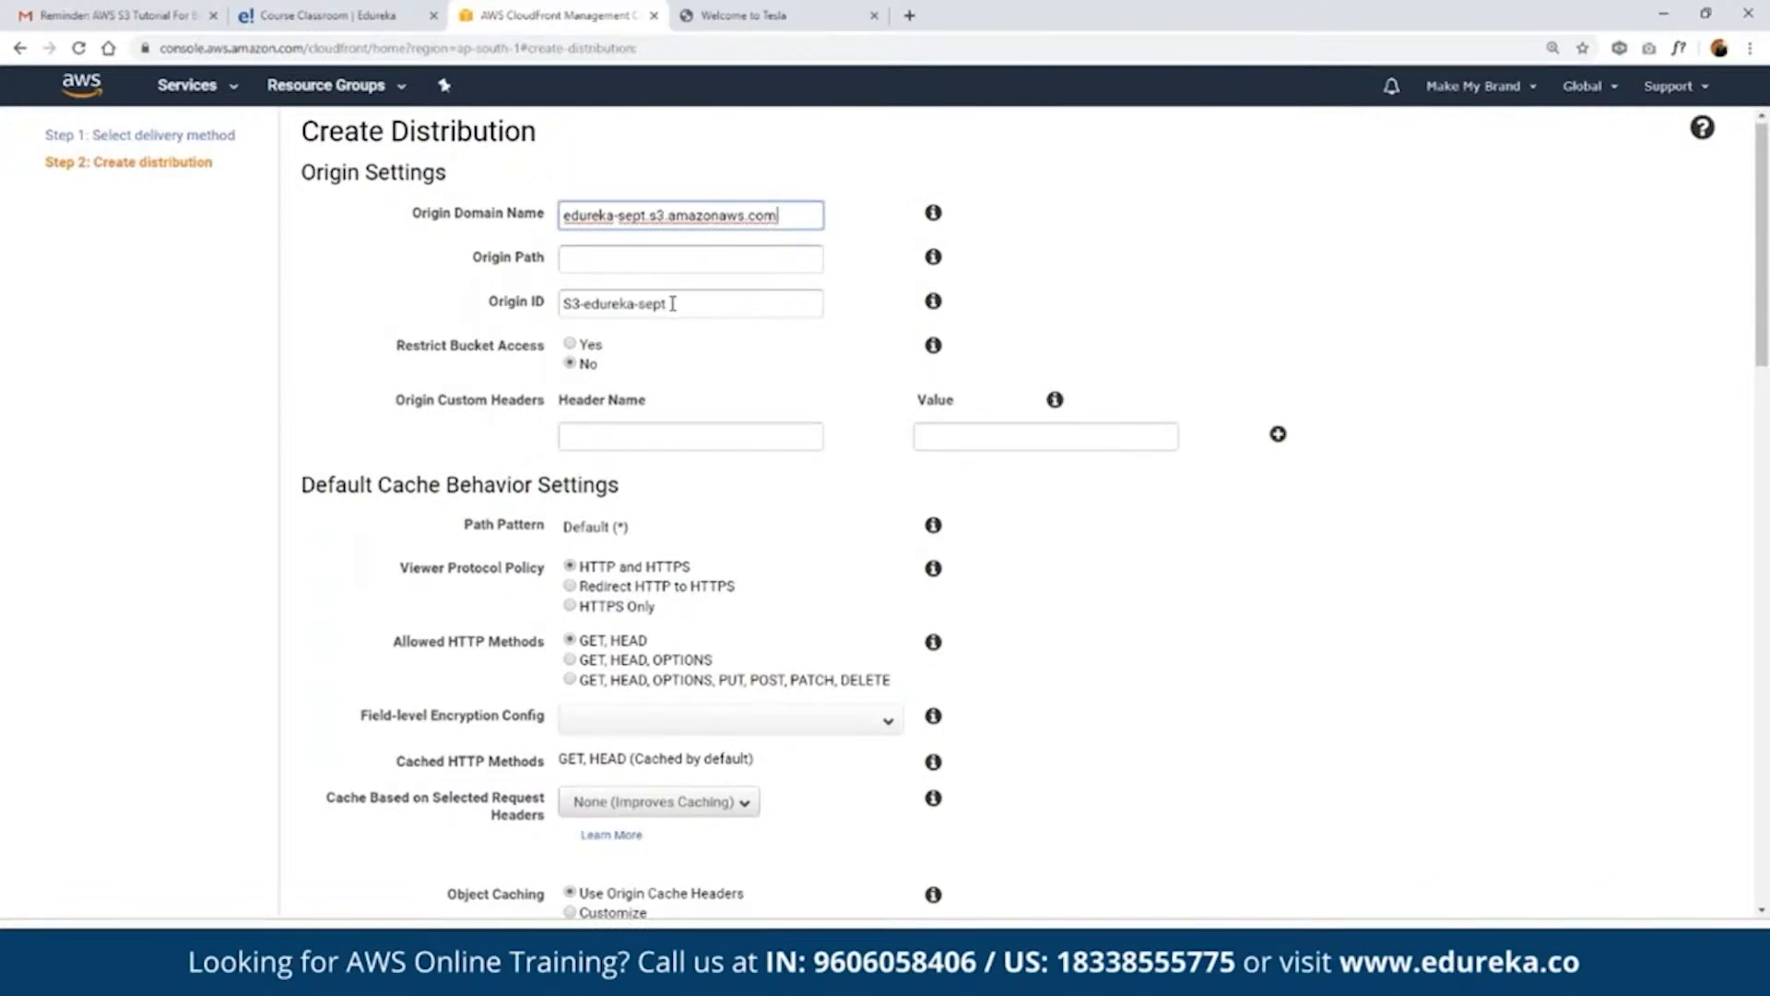
pyautogui.scroll(-2, 672, 304)
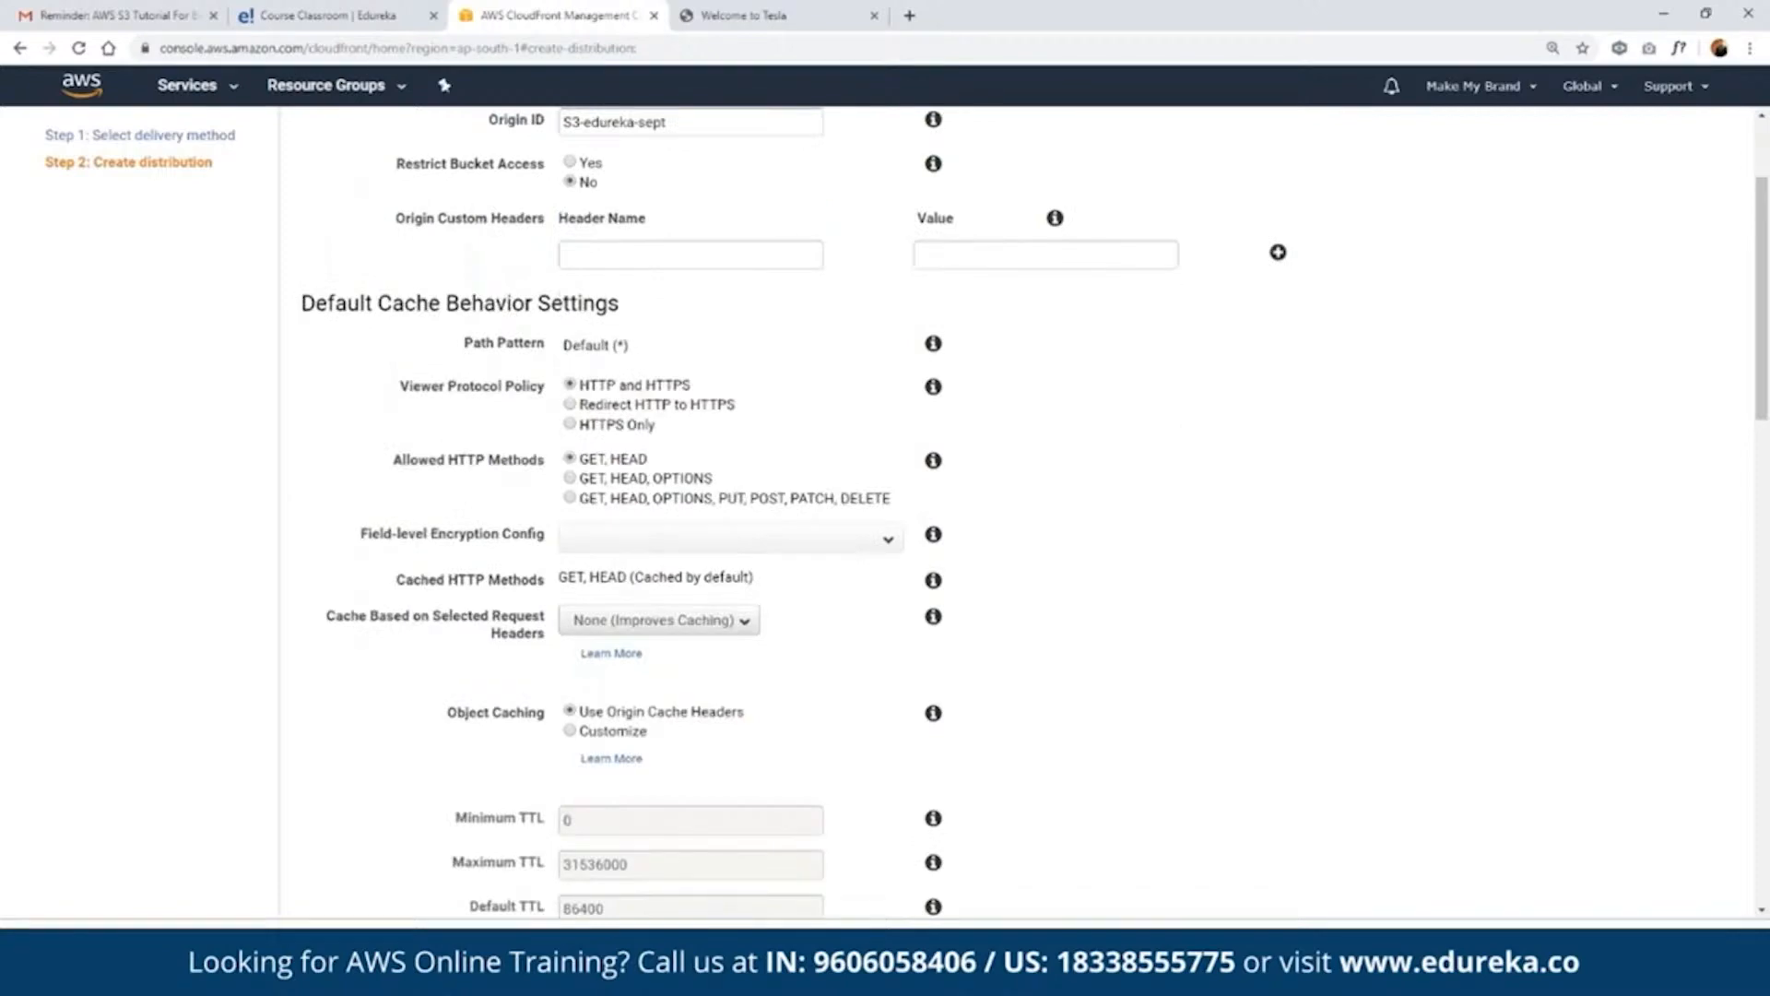
pyautogui.scroll(-3, 885, 507)
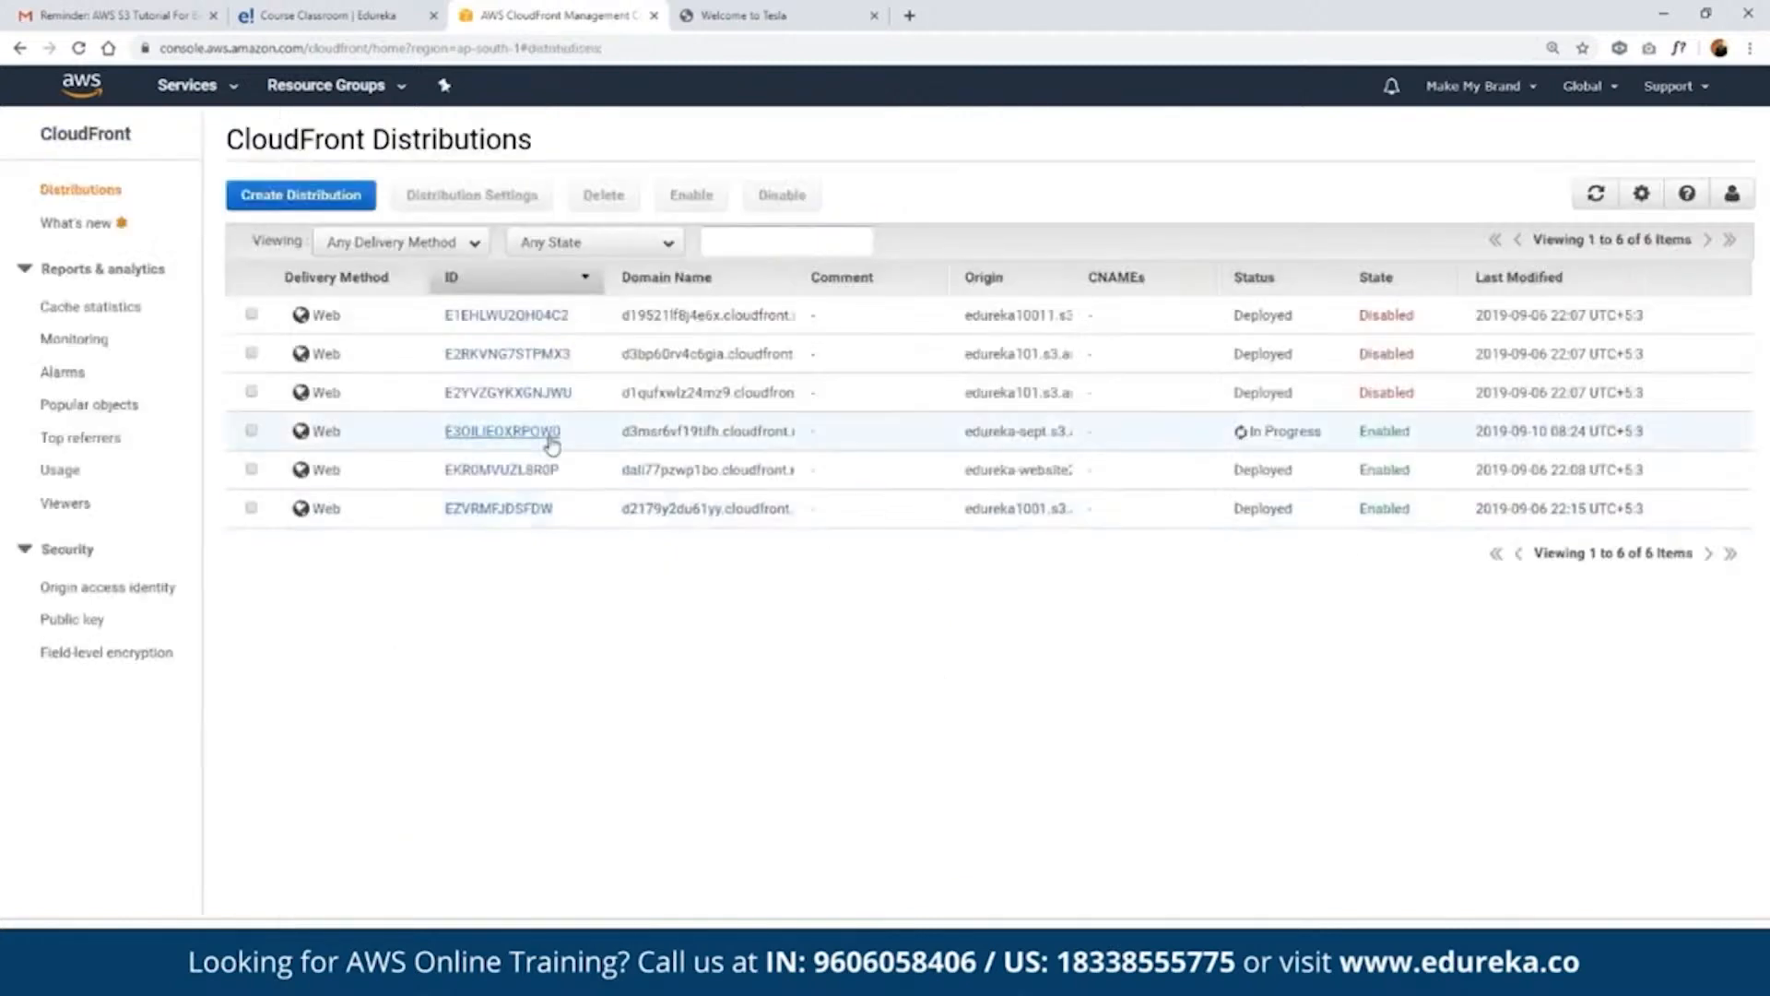
# - Open the details of the new edureka-sept distribution and select its domain name
pyautogui.click(472, 433)
pyautogui.doubleClick(733, 534)
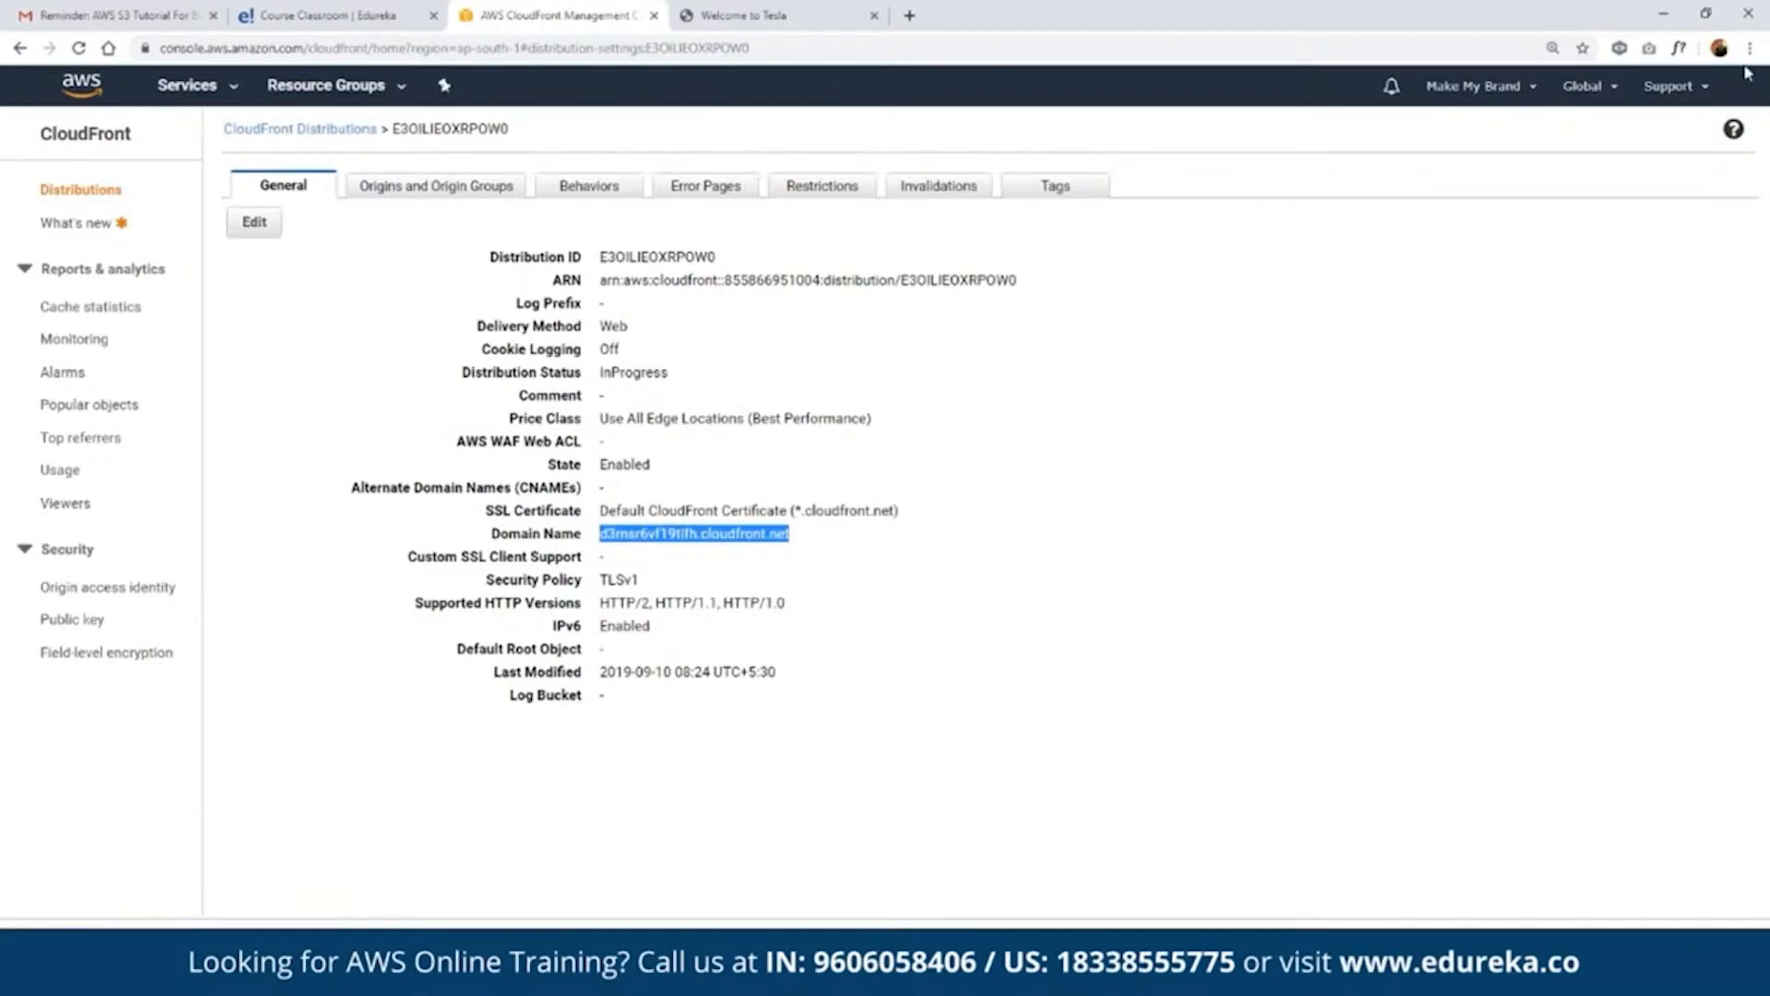
pyautogui.click(1756, 191)
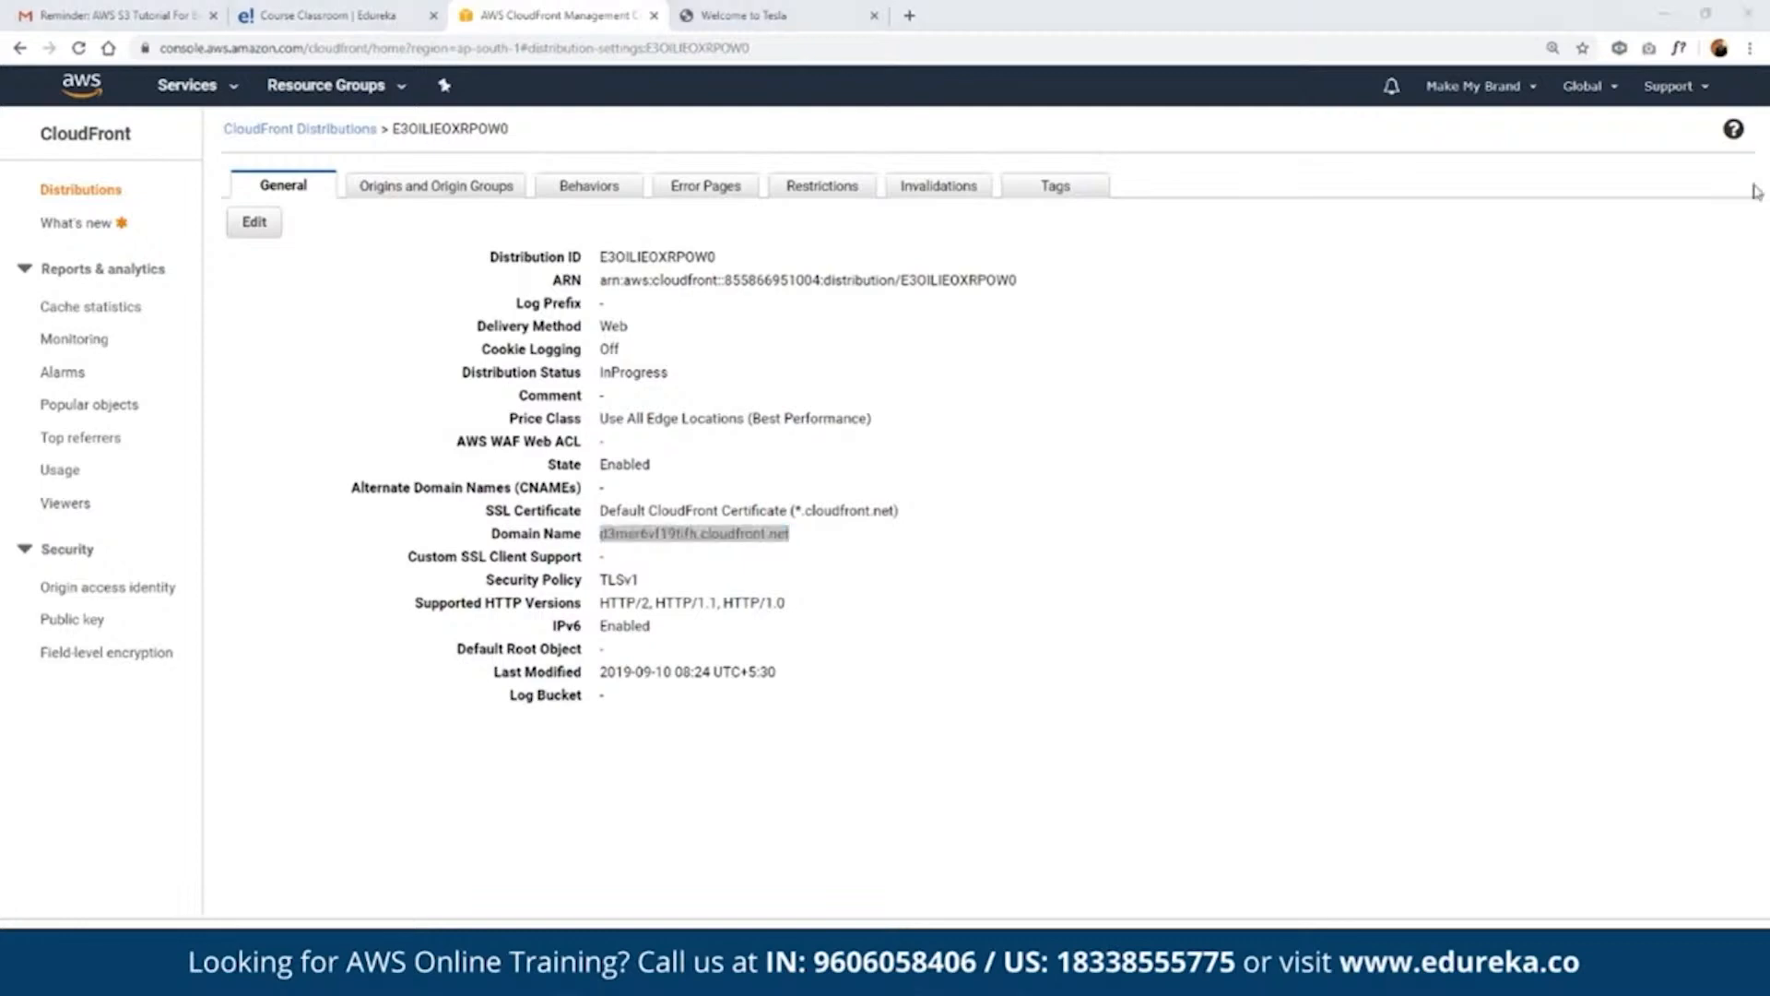